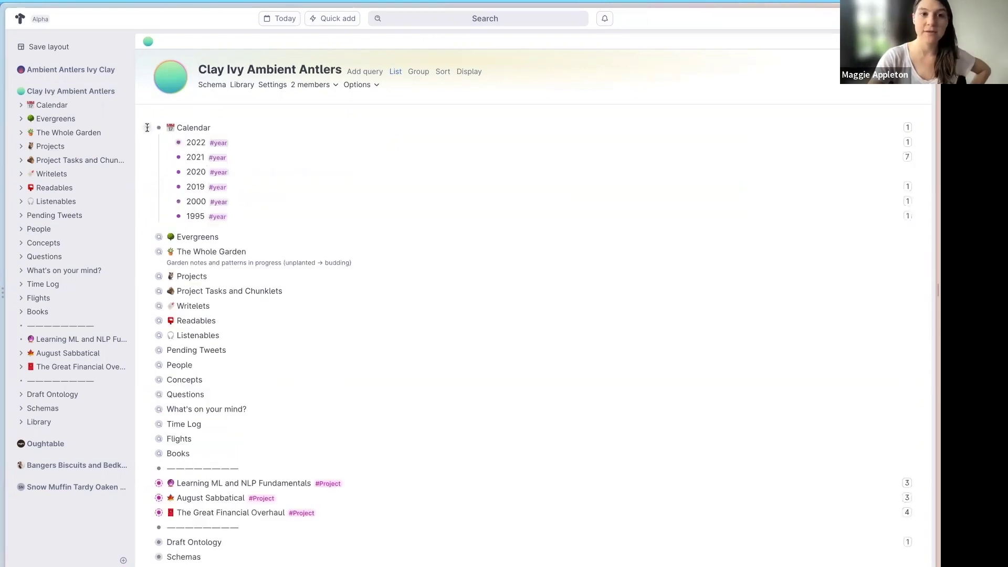
Open today's daily page and switch it to the Clay Ivy Ambient Antlers calendar.
click(147, 128)
click(266, 18)
click(400, 42)
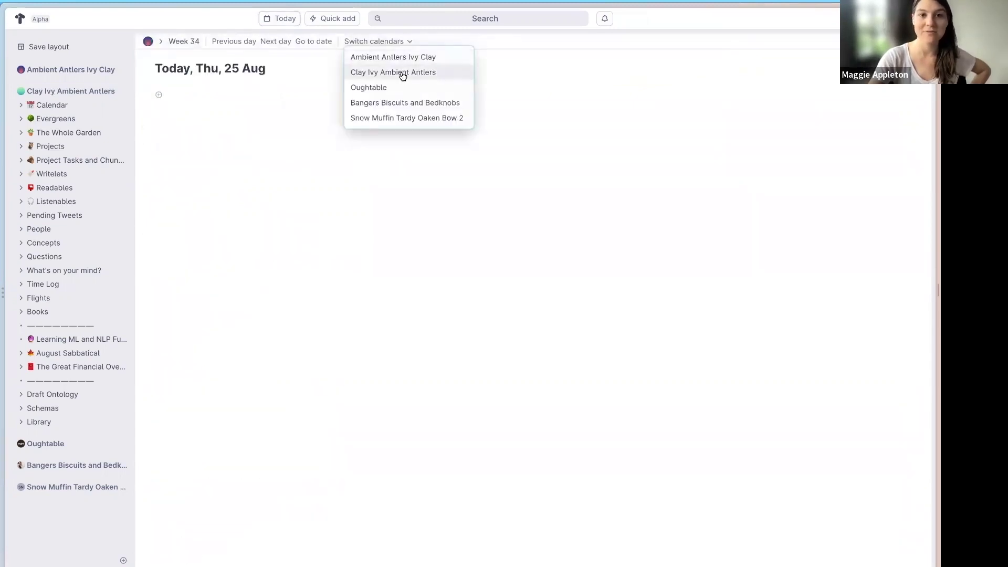
click(396, 72)
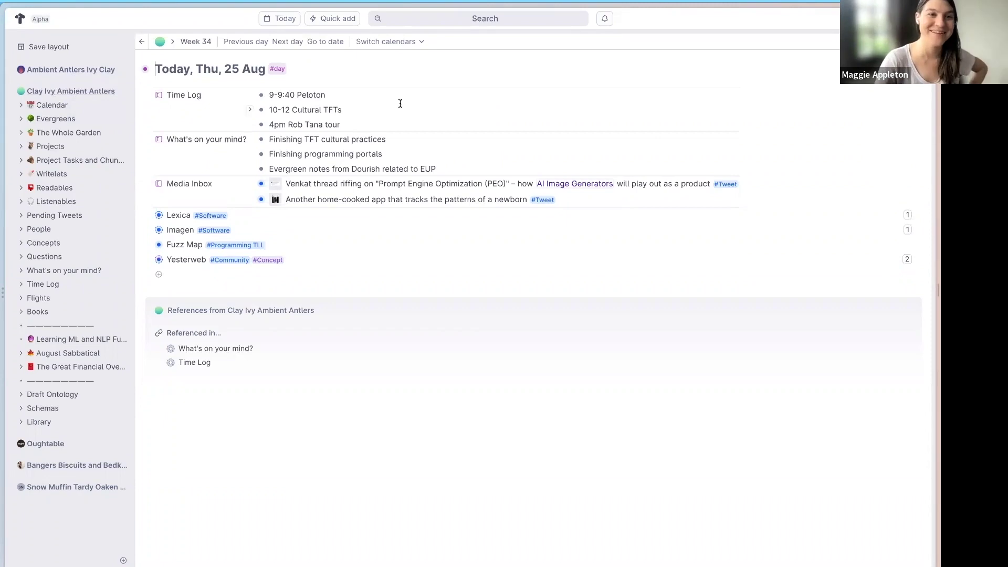
Open the day supertag's settings from today's page and review its default content fields.
click(280, 73)
click(299, 115)
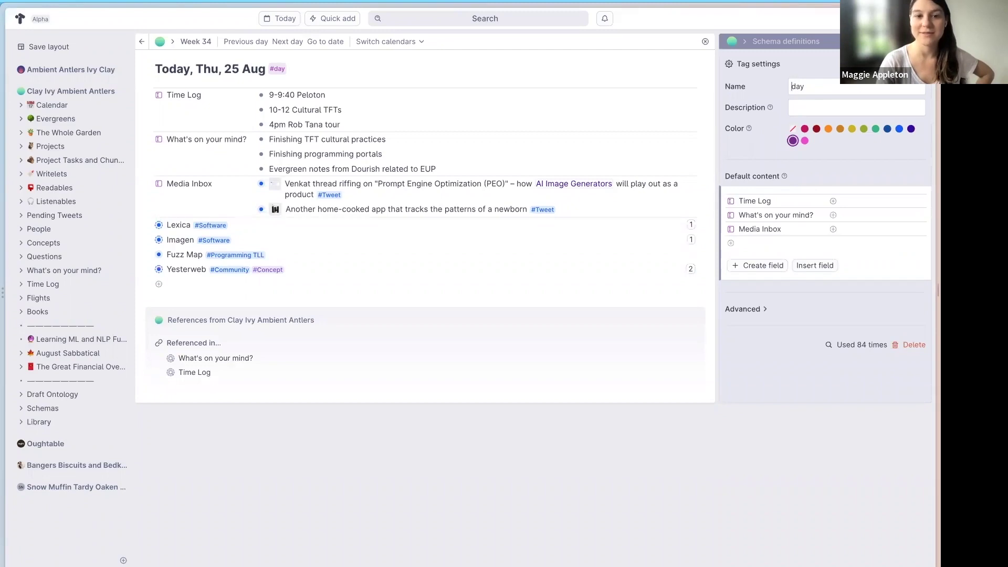
click(844, 244)
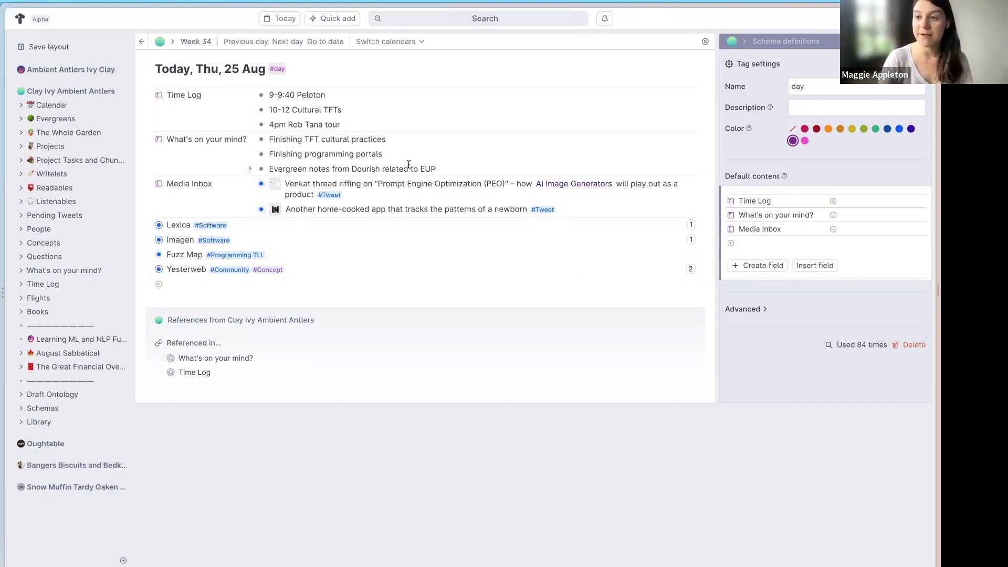
Open the What's on your mind? search node and examine the conditions of its live query.
click(84, 272)
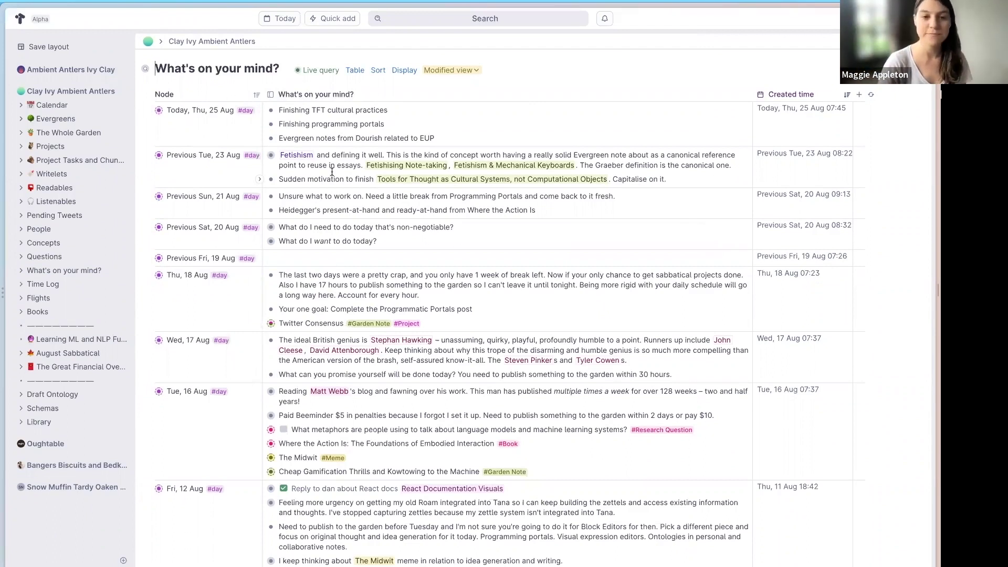
click(304, 74)
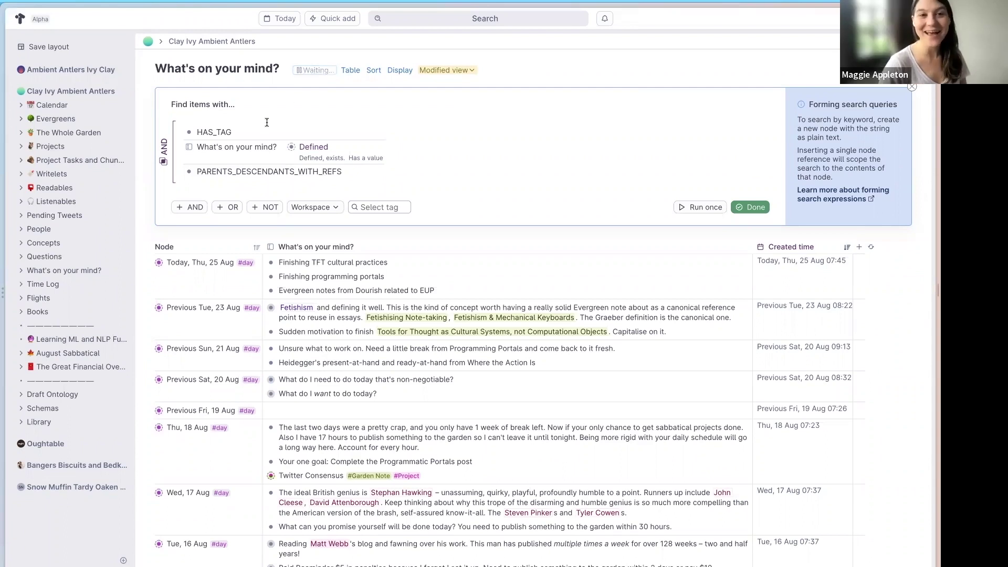
double_click(325, 172)
click(352, 173)
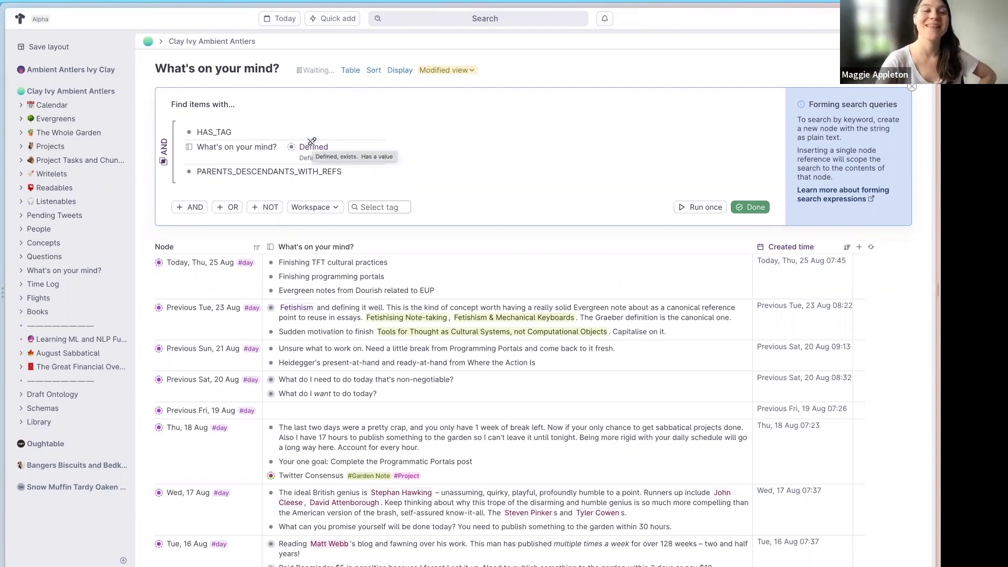
Open the day supertag's configuration from today's row and select its What's on your mind? field.
click(246, 263)
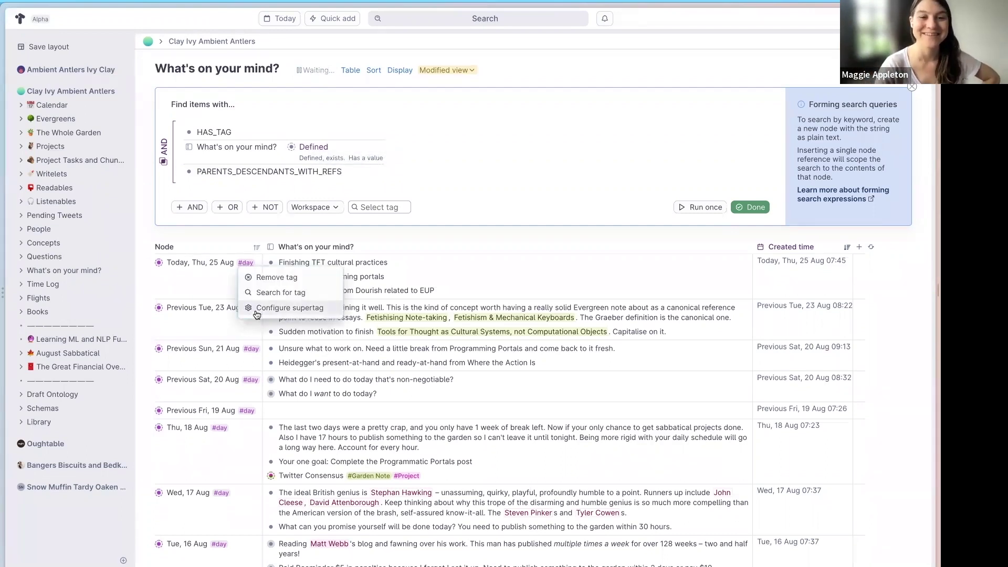
click(271, 313)
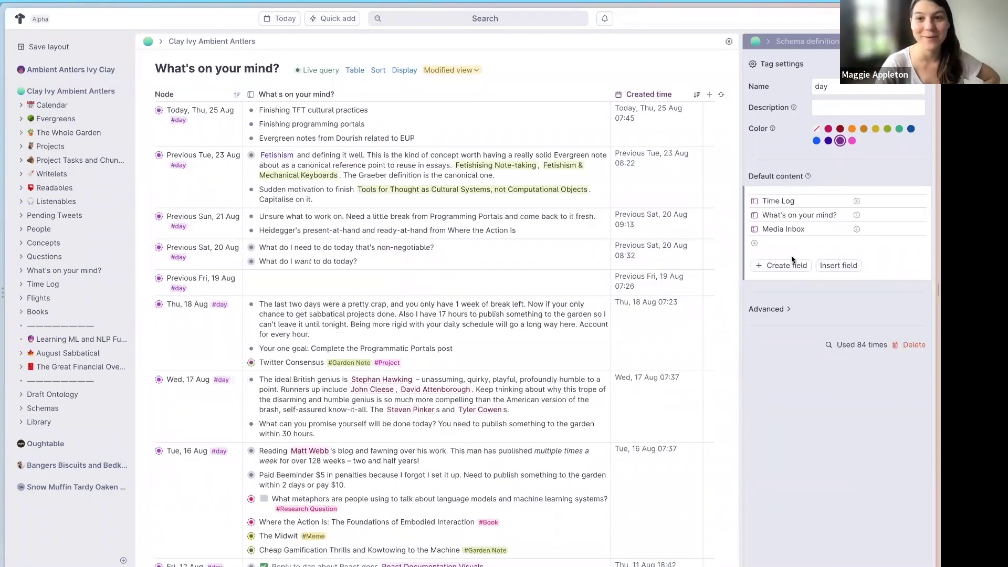
click(774, 214)
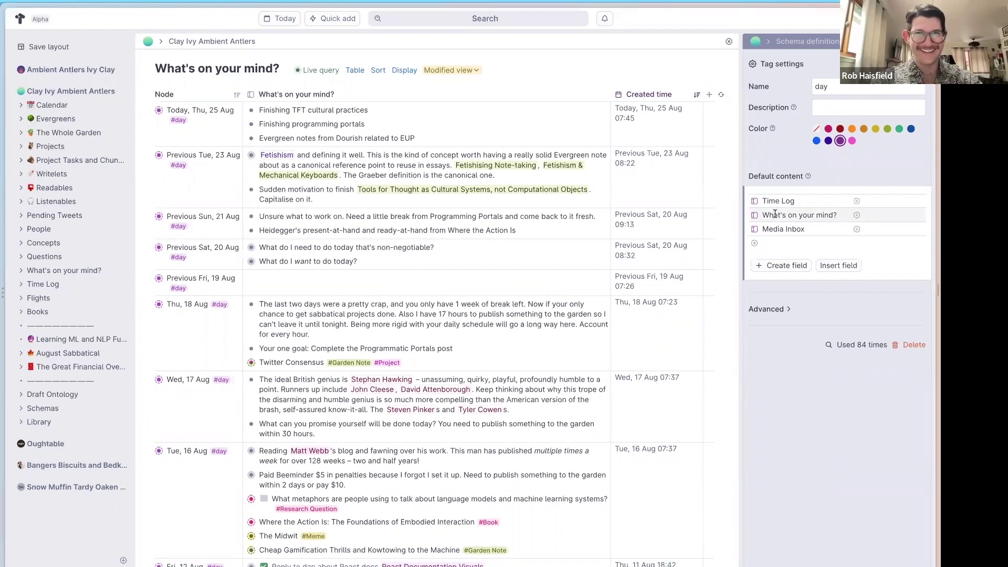
key(super+k)
text(hide)
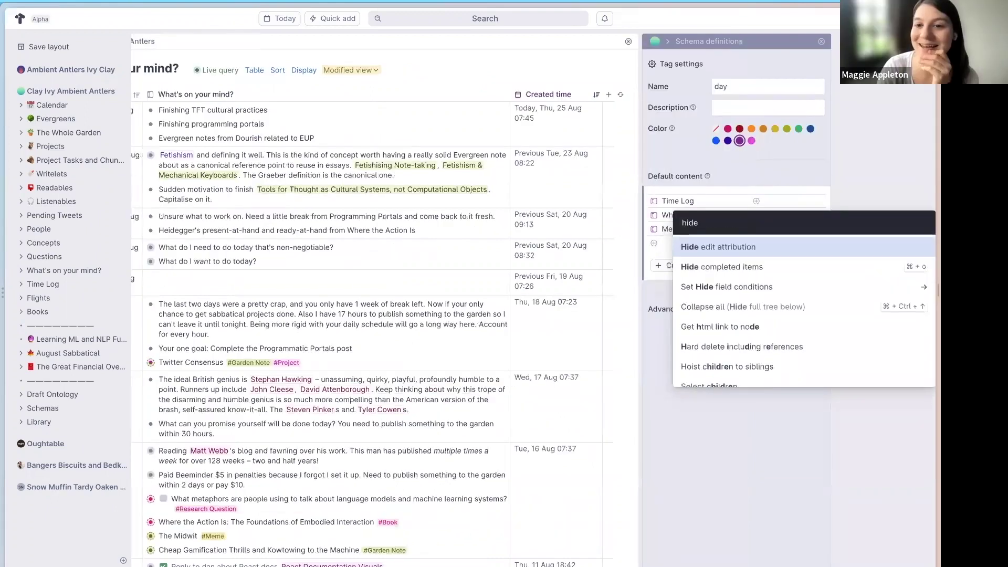
key(Down)
key(Down)
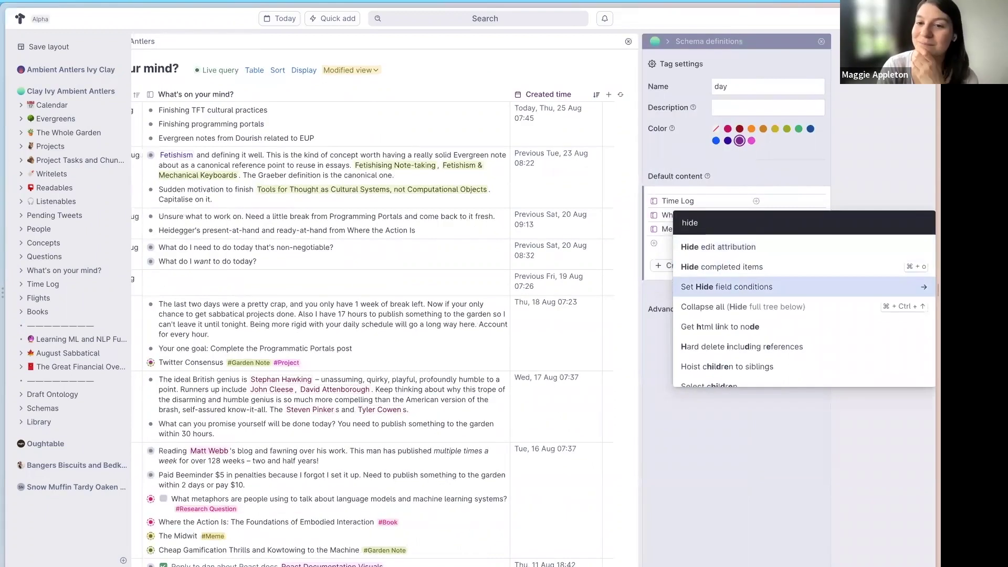
click(671, 212)
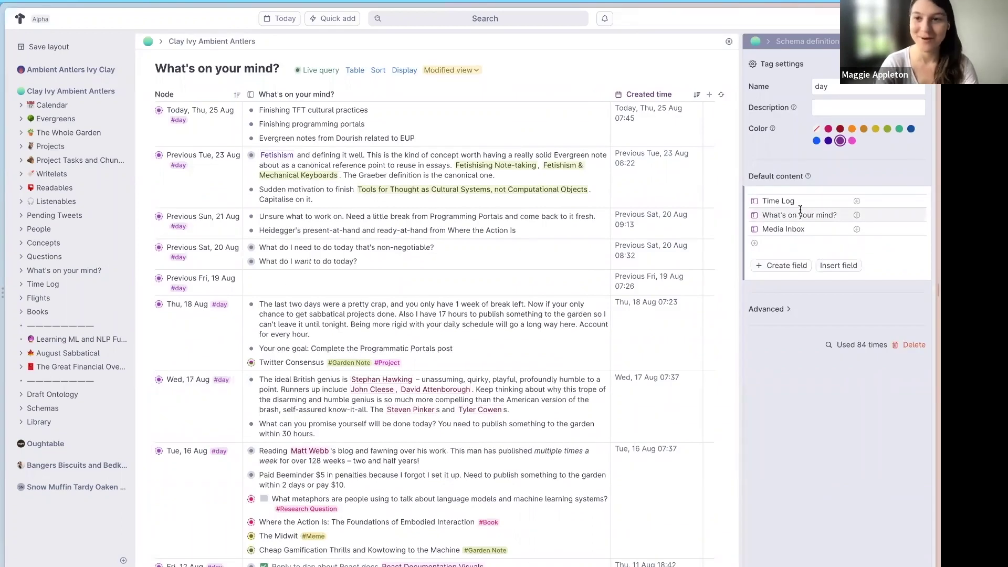
click(800, 210)
key(super+k)
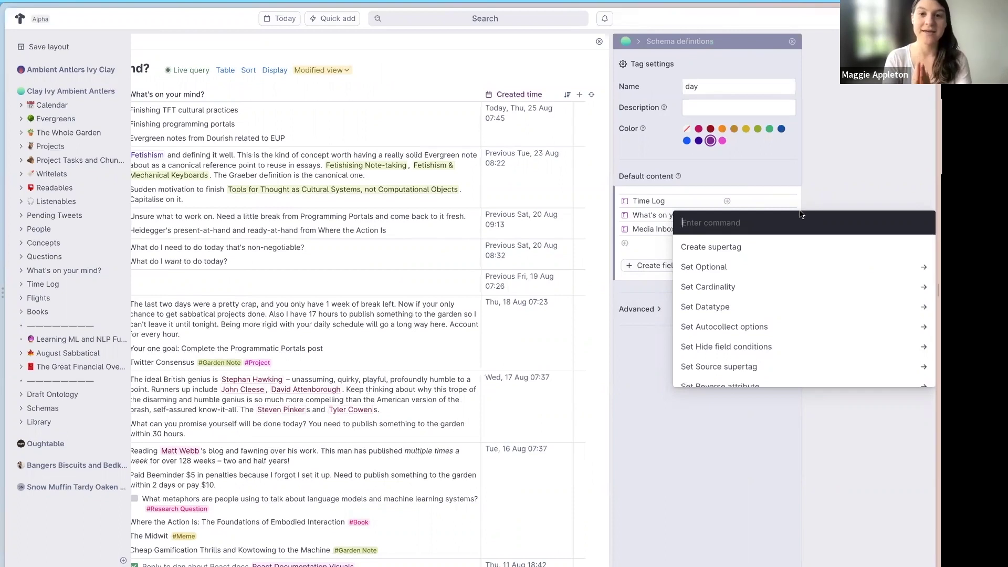
key(Escape)
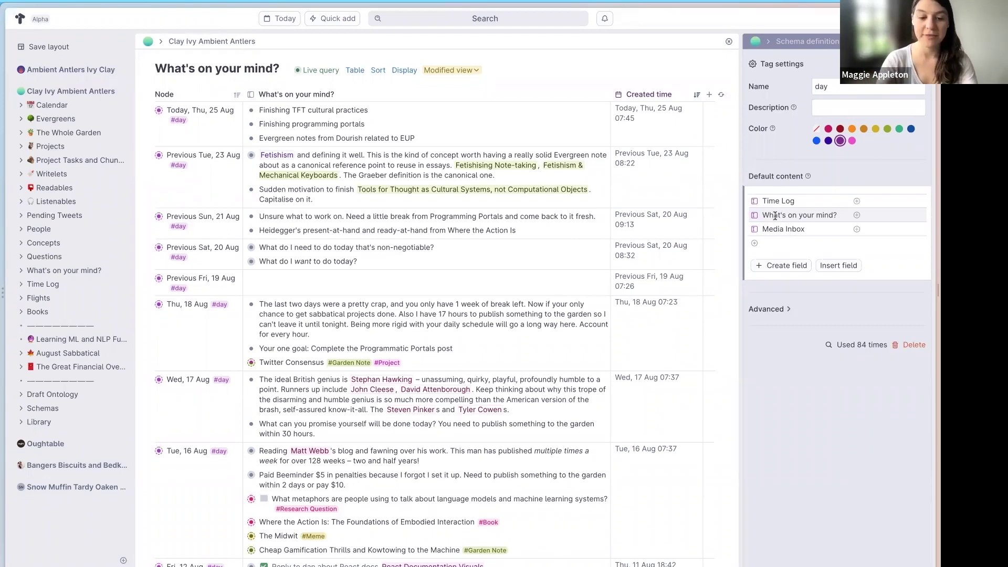
Set the hide field condition of the day supertag's What's on your mind? field to When empty.
key(super+k)
text(hide)
key(Down)
key(Down)
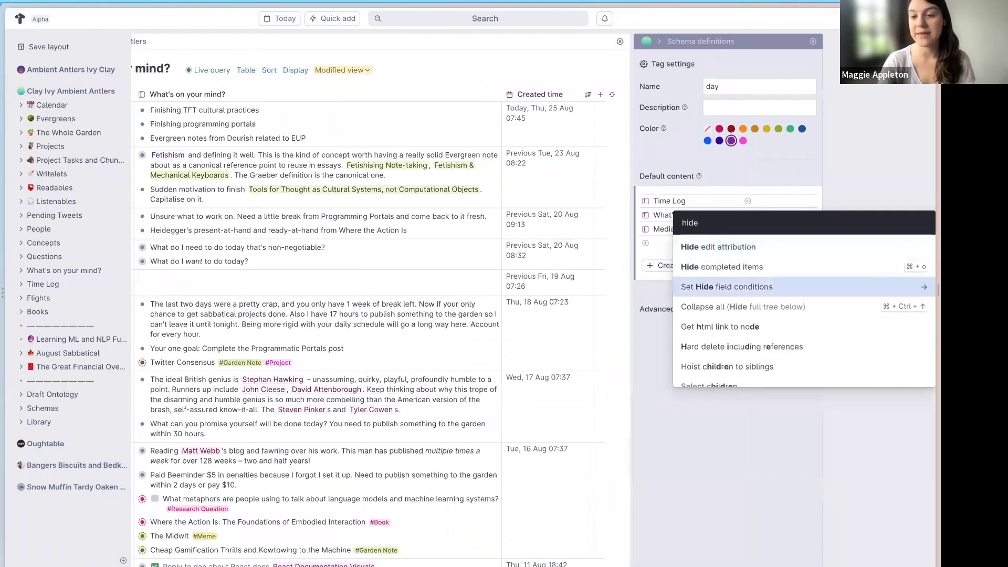
key(Return)
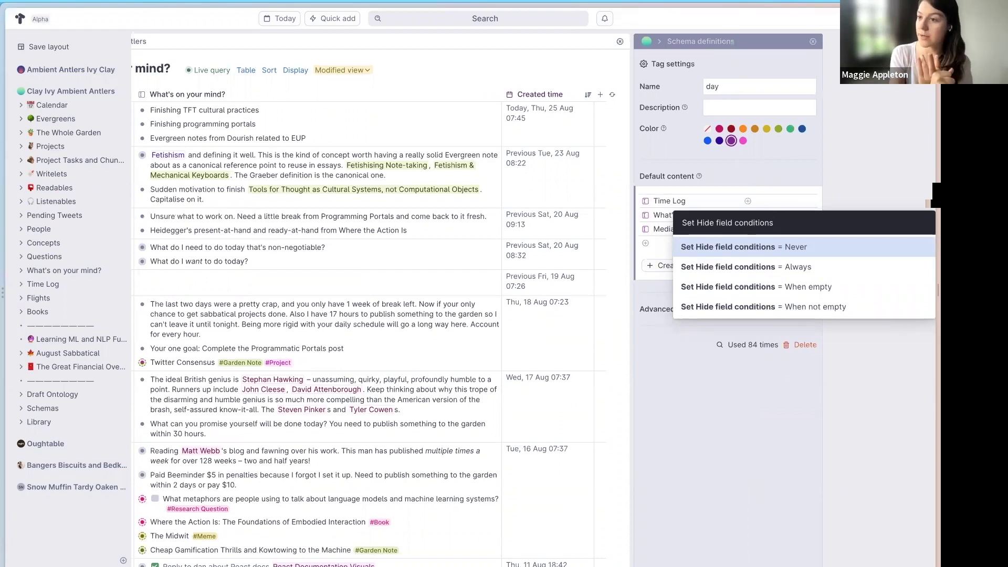
key(Down)
key(Down)
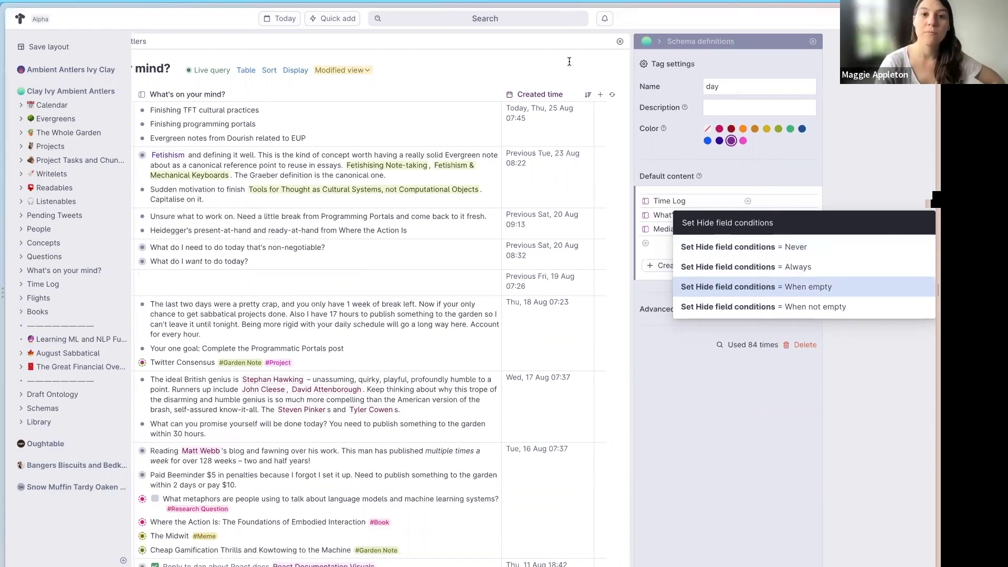
key(Return)
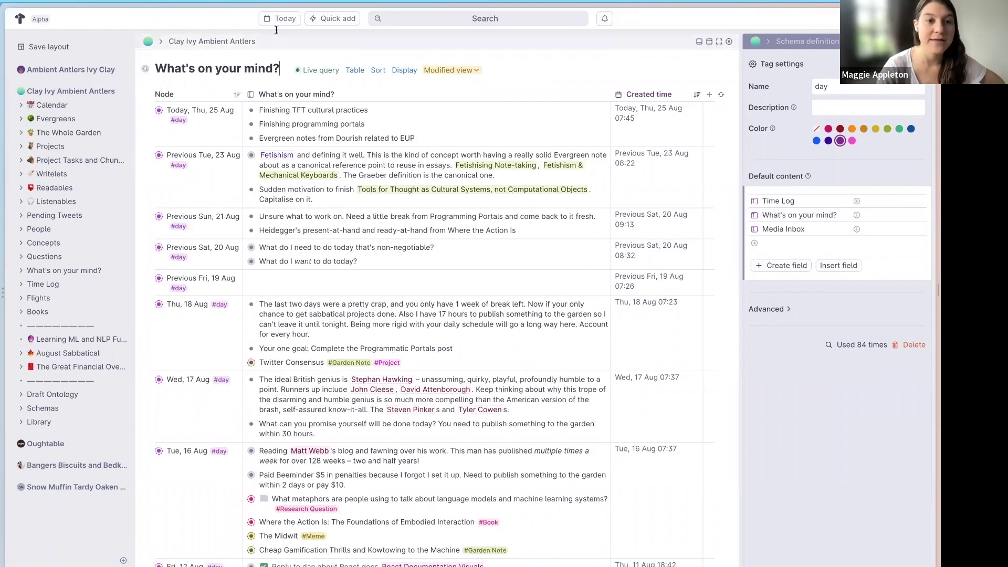
Go from today's page to the next day's page and add the What's on your mind? field there.
click(159, 110)
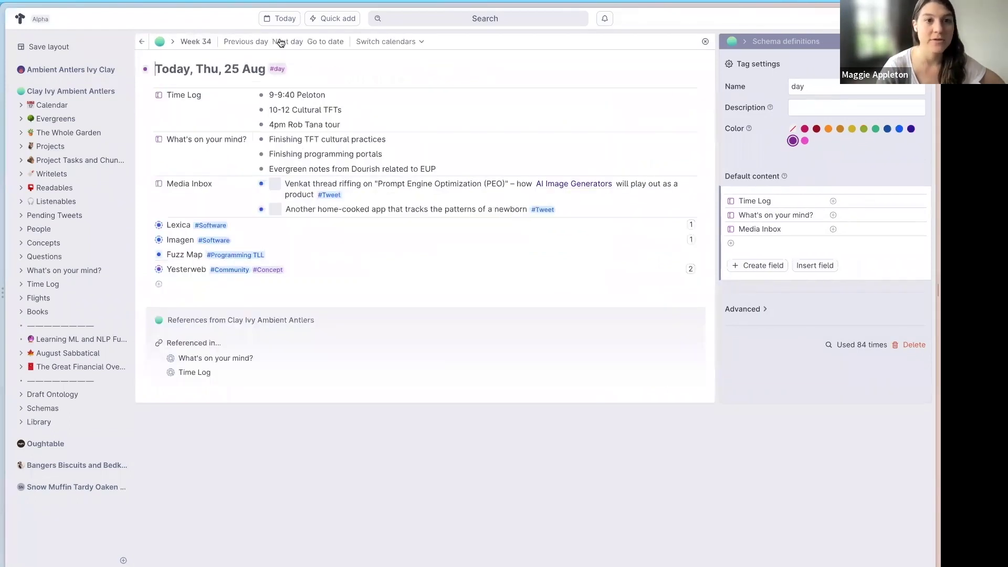
click(298, 41)
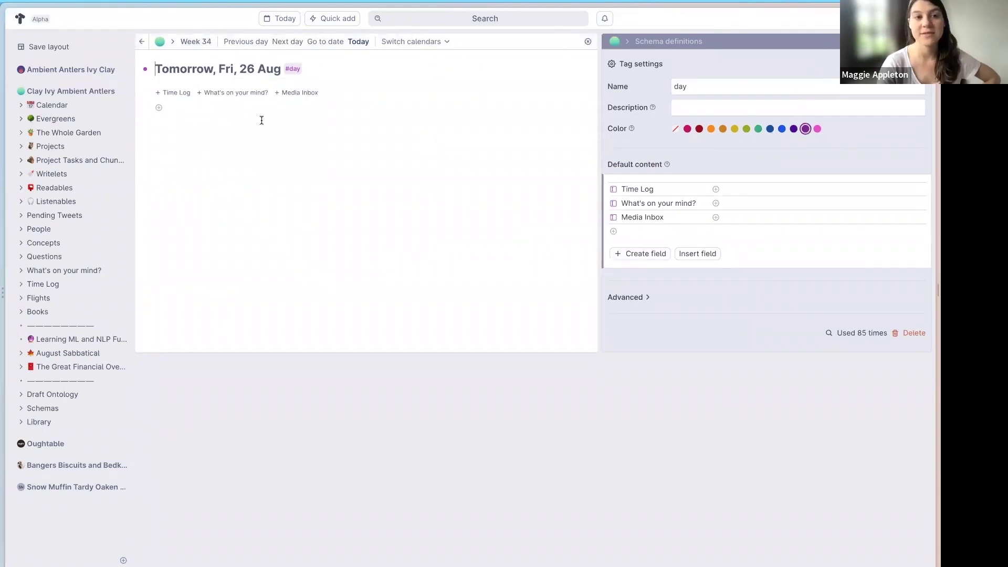
click(222, 98)
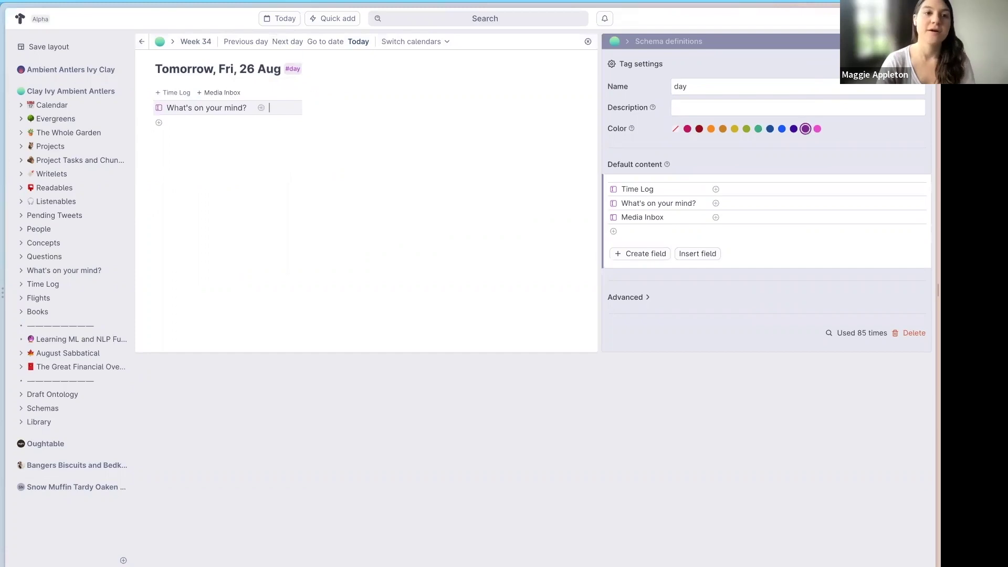
Open the live query of the What's on your mind? search and delete all of its conditions.
click(72, 270)
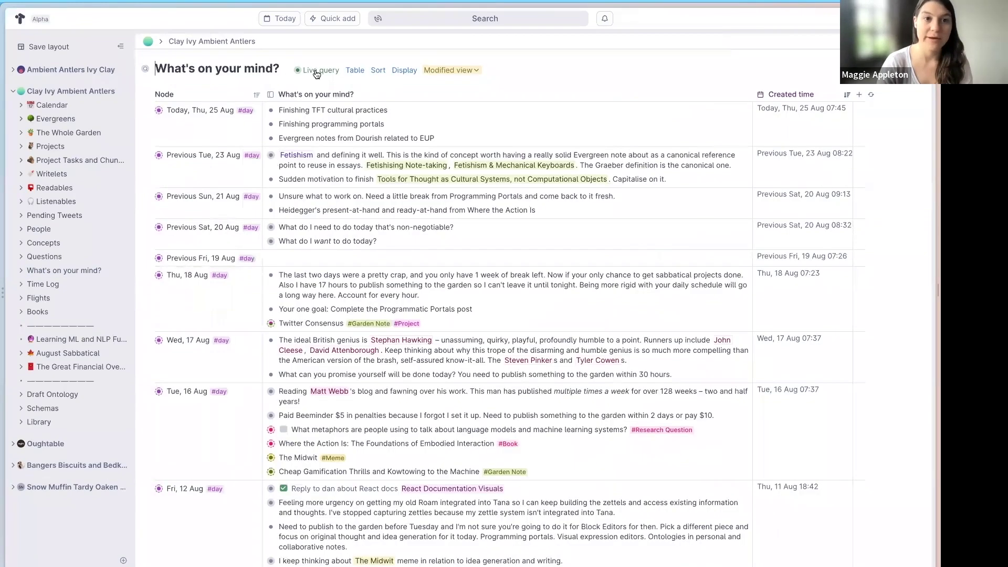
click(316, 71)
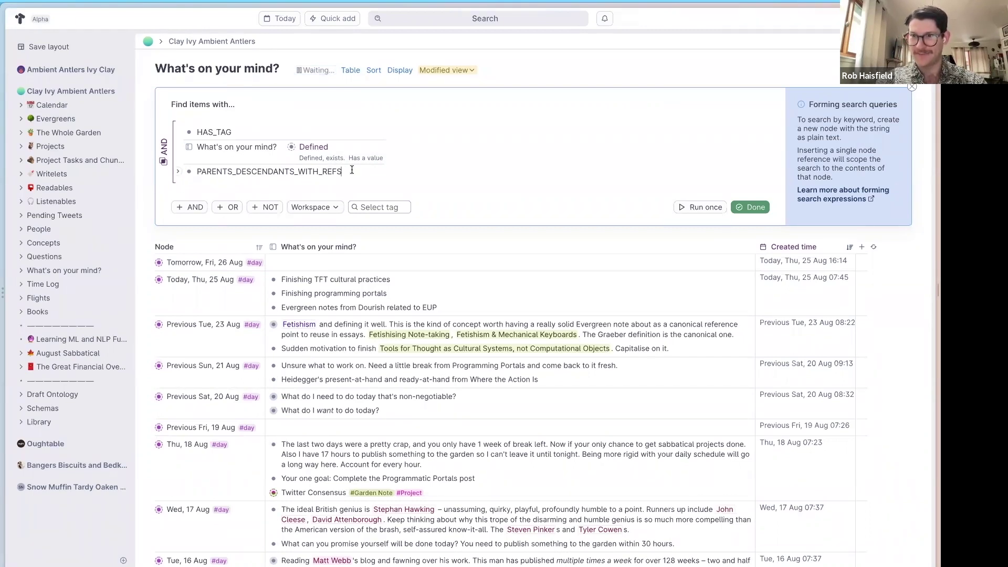
key(shift+Up)
key(shift+Up)
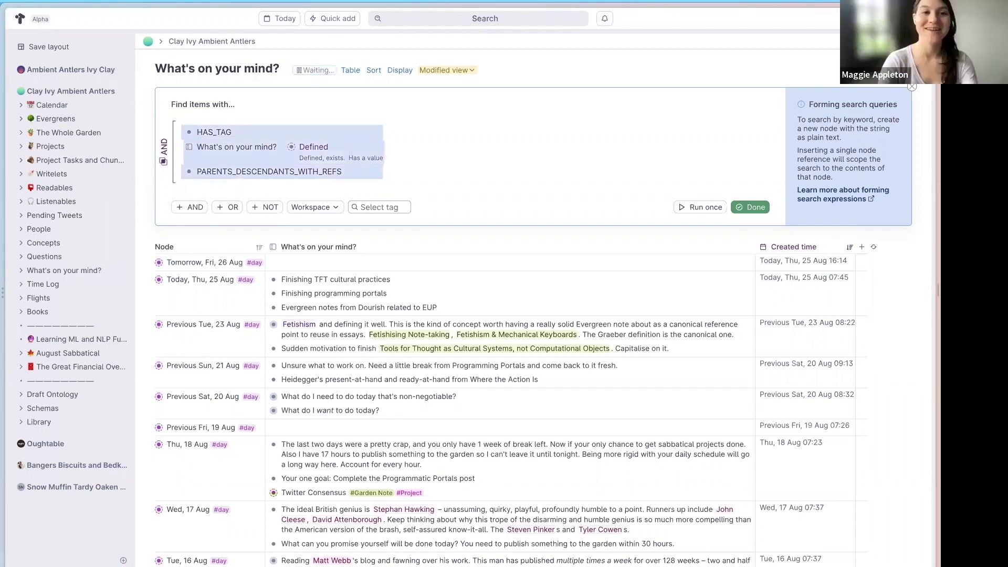
click(294, 172)
key(ctrl+a)
key(ctrl+a)
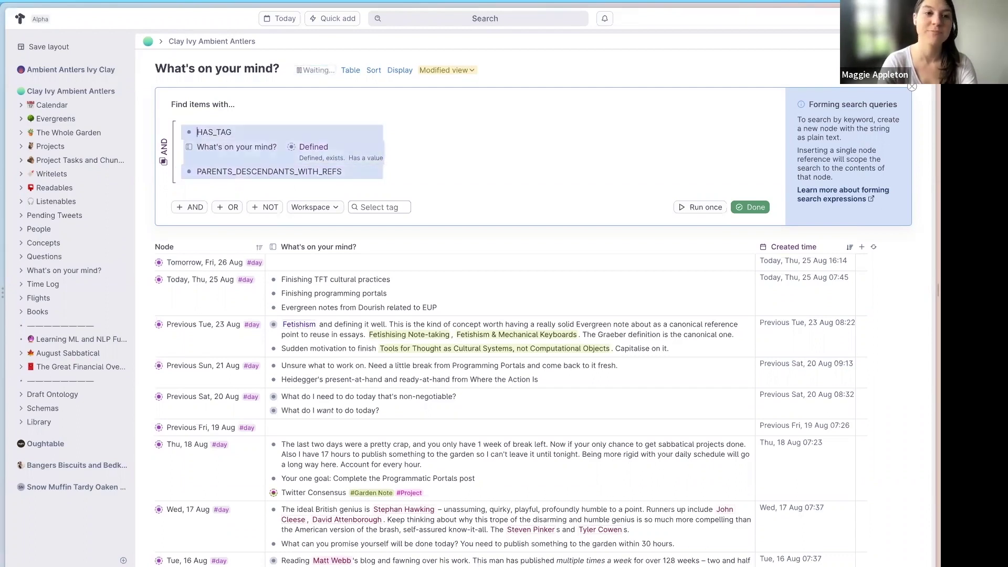
key(BackSpace)
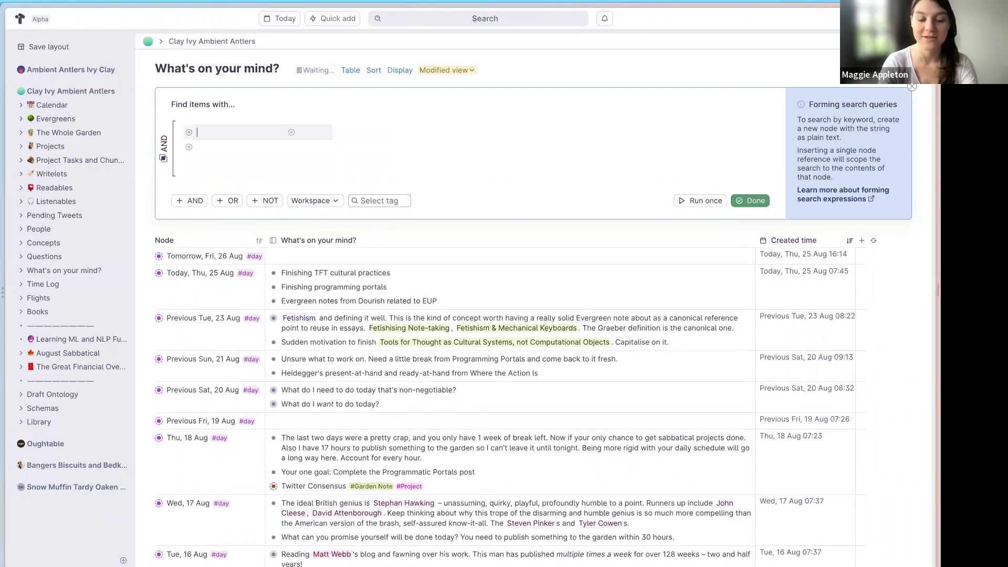
Rebuild the query with only the What's on your mind? field from the day tag, run it and finish editing.
text(What's)
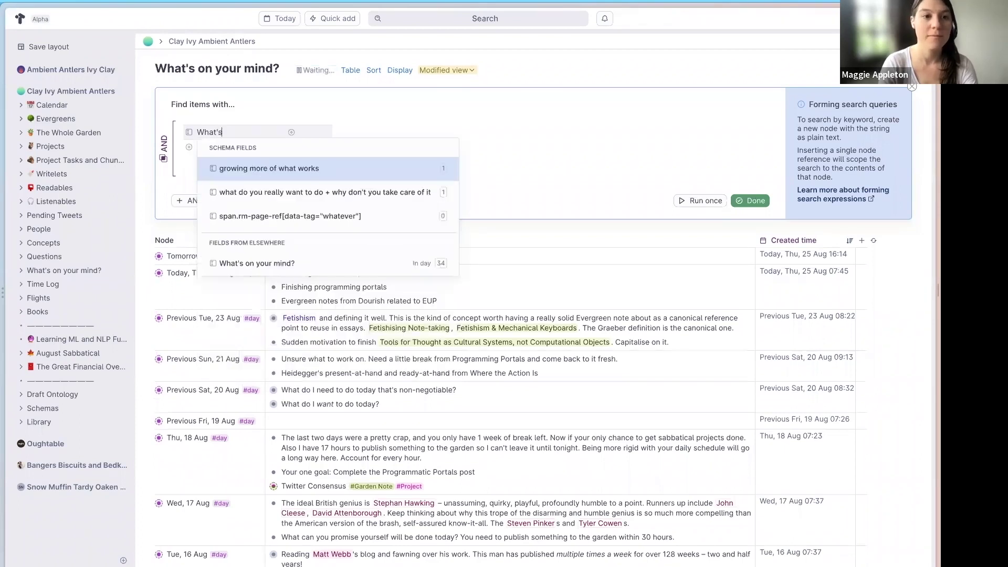
click(296, 169)
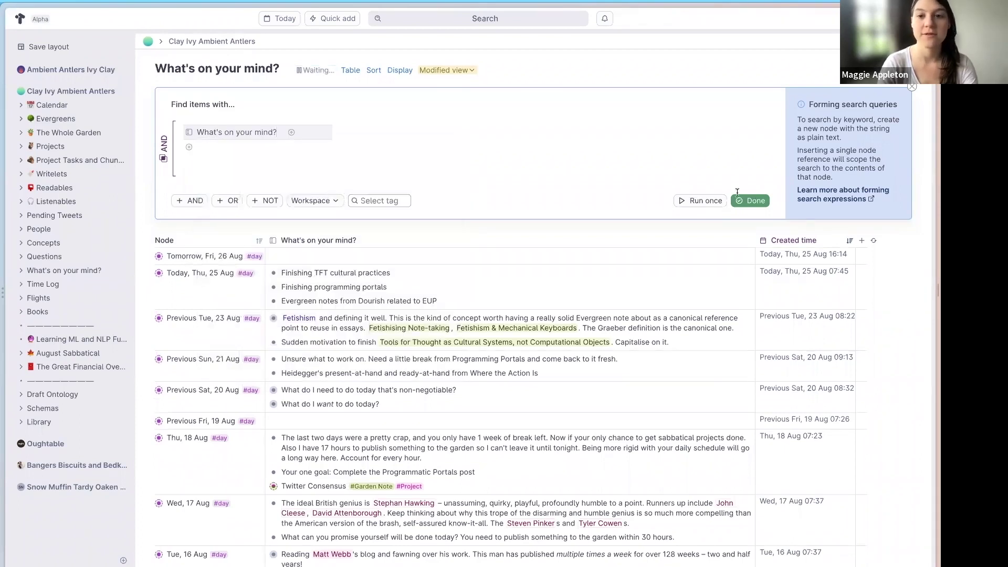
click(705, 201)
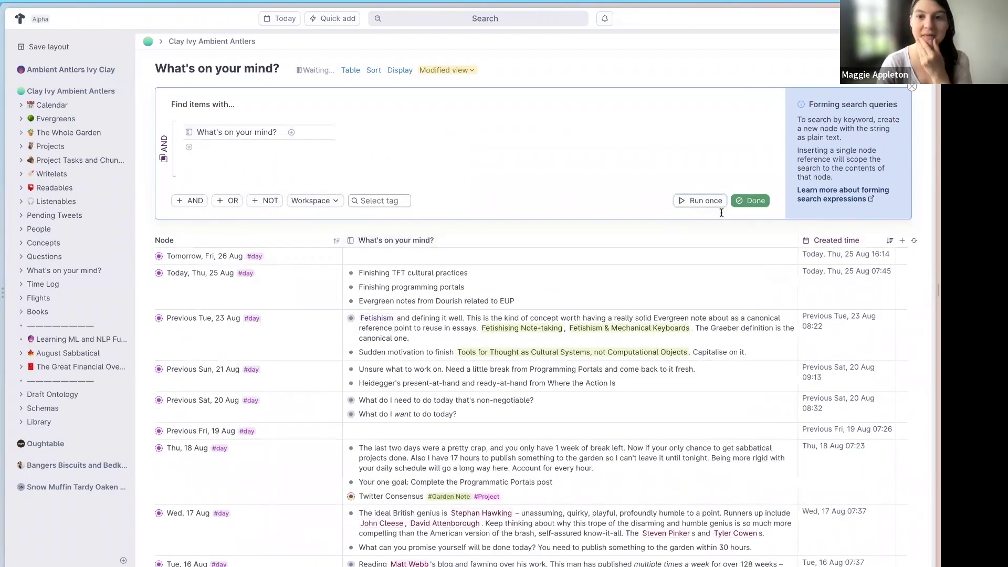
click(751, 200)
Look through the rebuilt query's results table down to its oldest entries.
scroll(472, 262, down, 6)
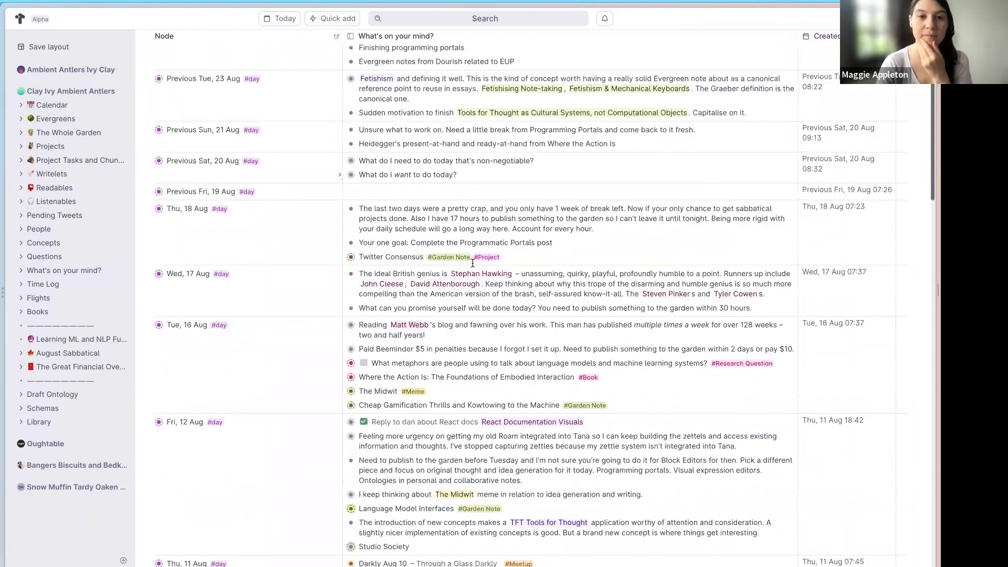
scroll(473, 262, down, 20)
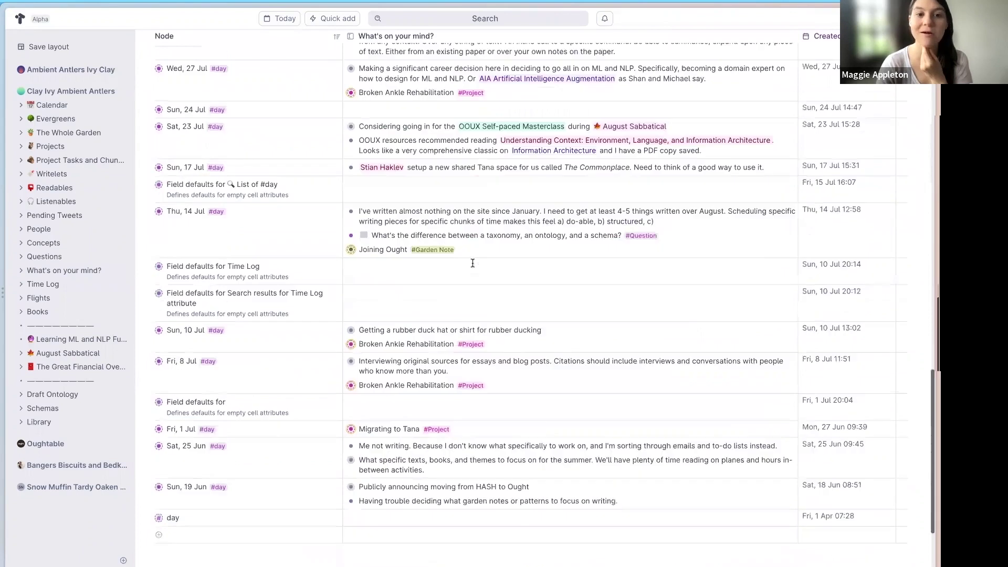
scroll(391, 278, down, 1)
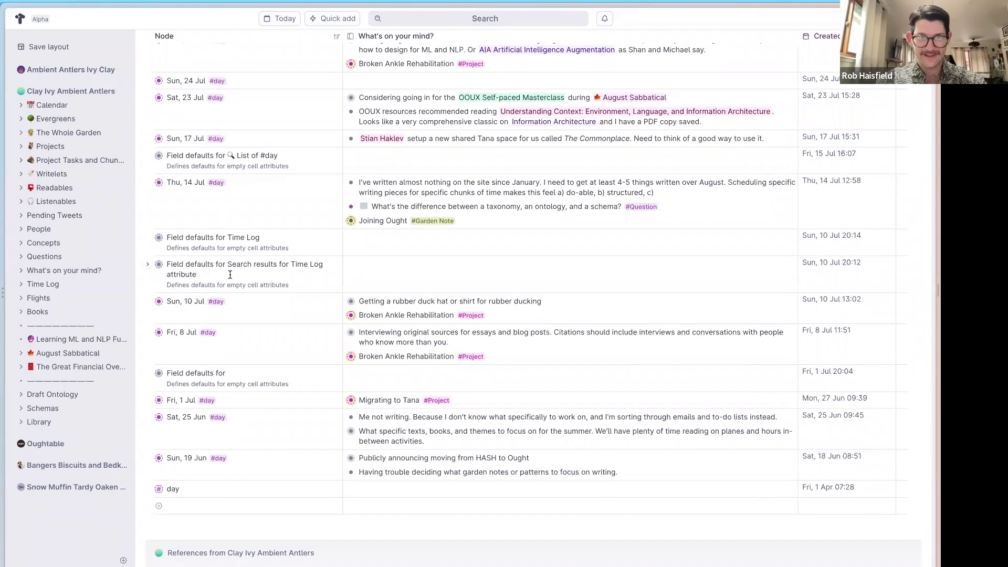
scroll(210, 315, up, 1)
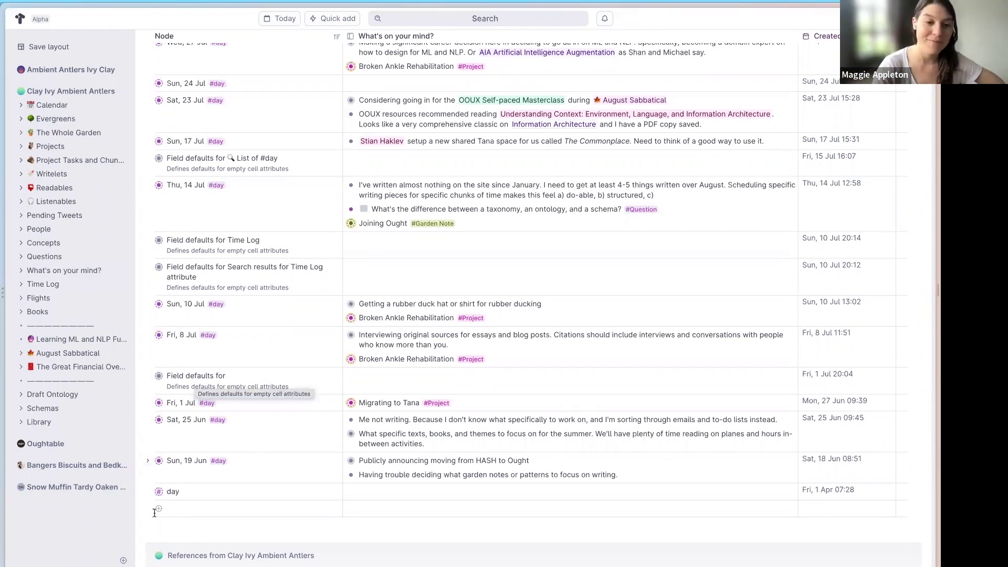
scroll(161, 494, up, 4)
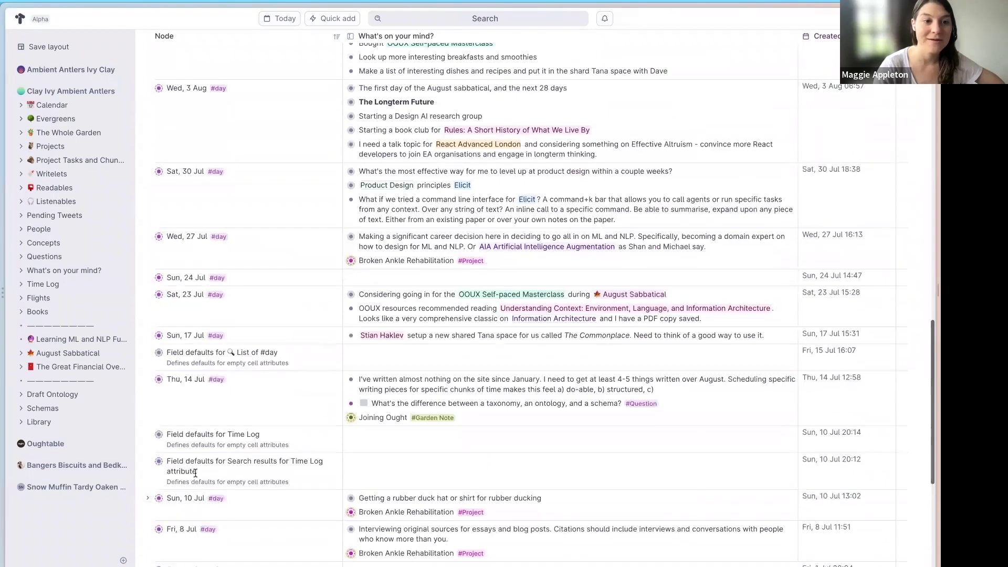
Open the Fri, 12 Aug entry from the results, step back day by day to Mon, 8 Aug and return to the What's on your mind? search.
scroll(372, 343, up, 1)
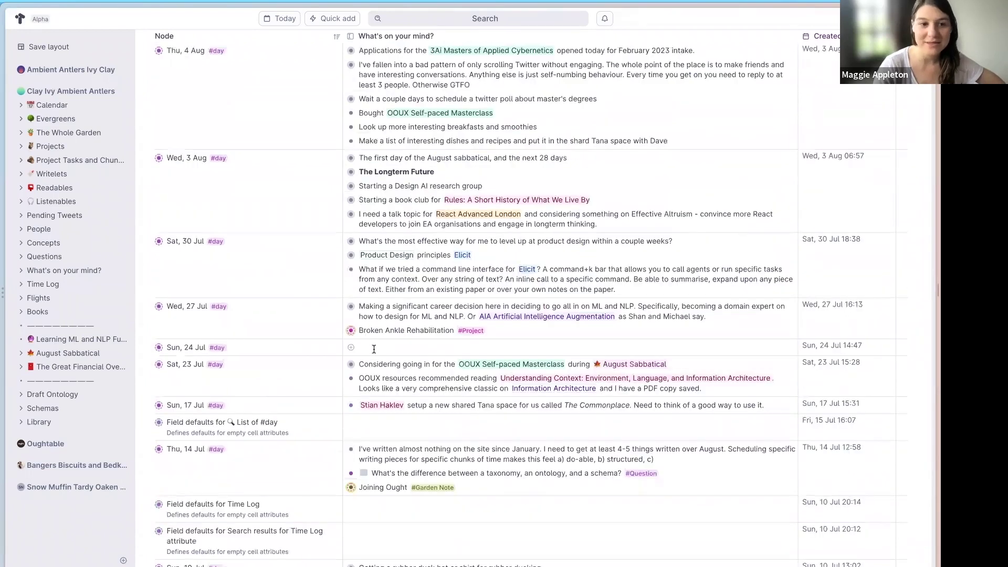
scroll(165, 343, up, 12)
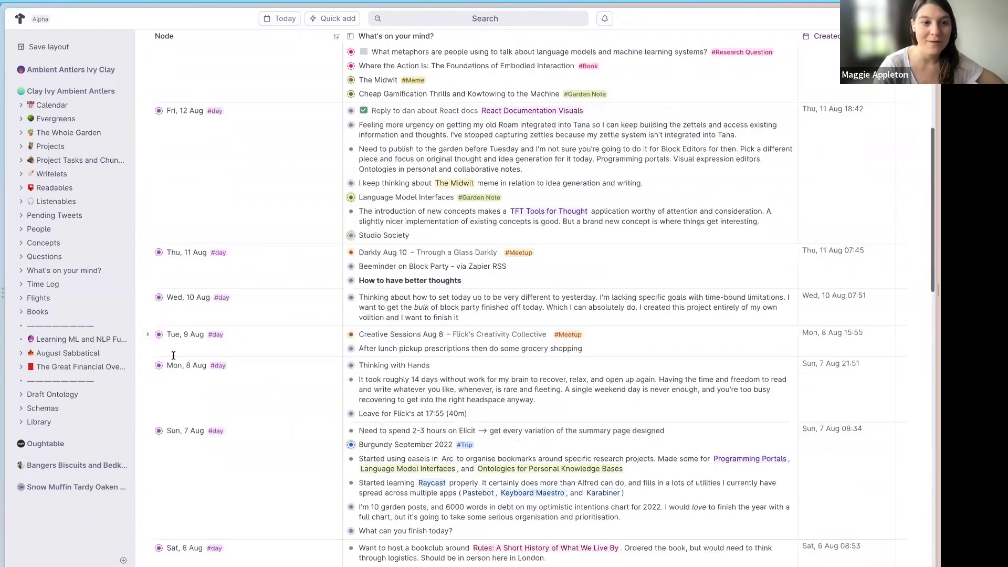
scroll(190, 321, up, 8)
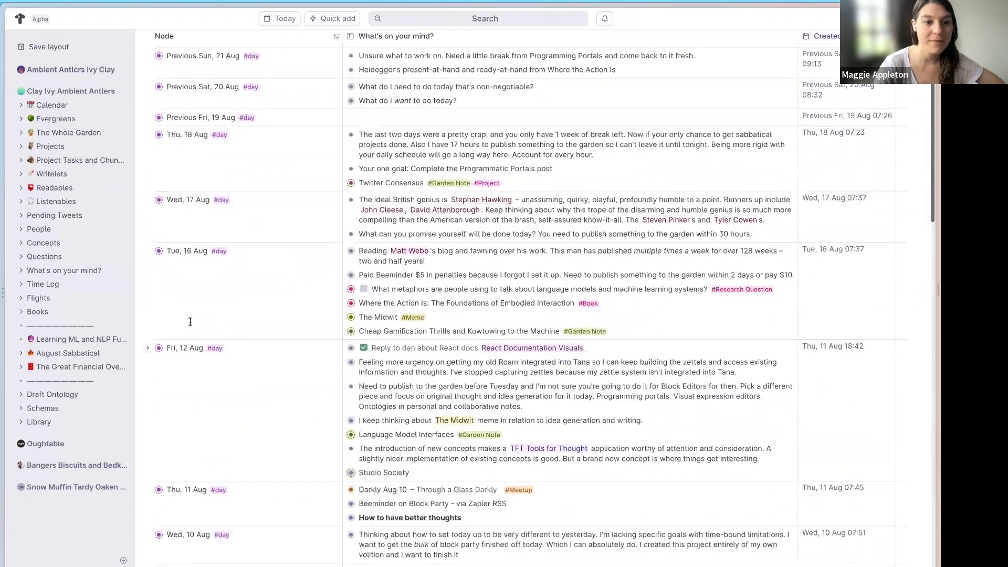
scroll(199, 469, down, 2)
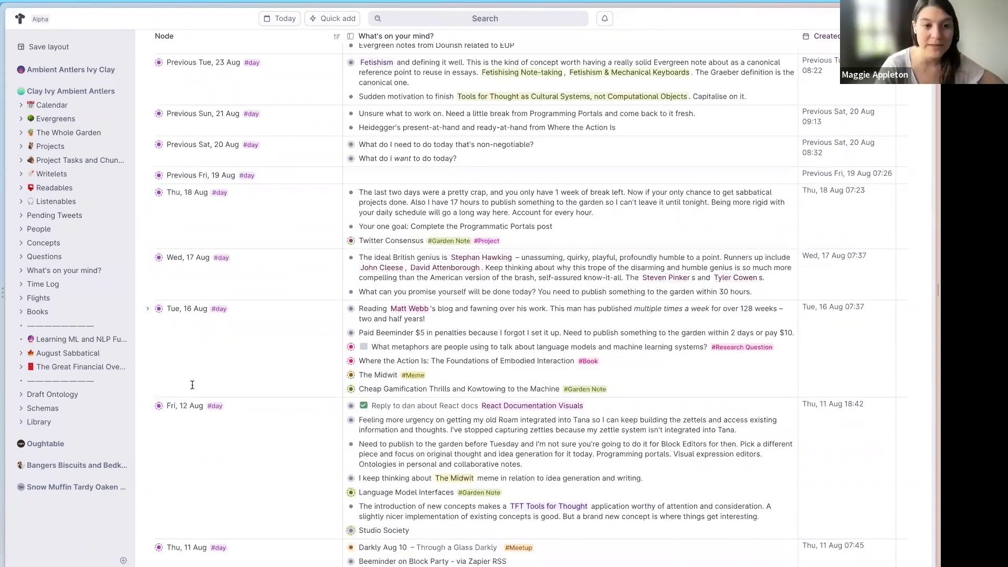
click(172, 409)
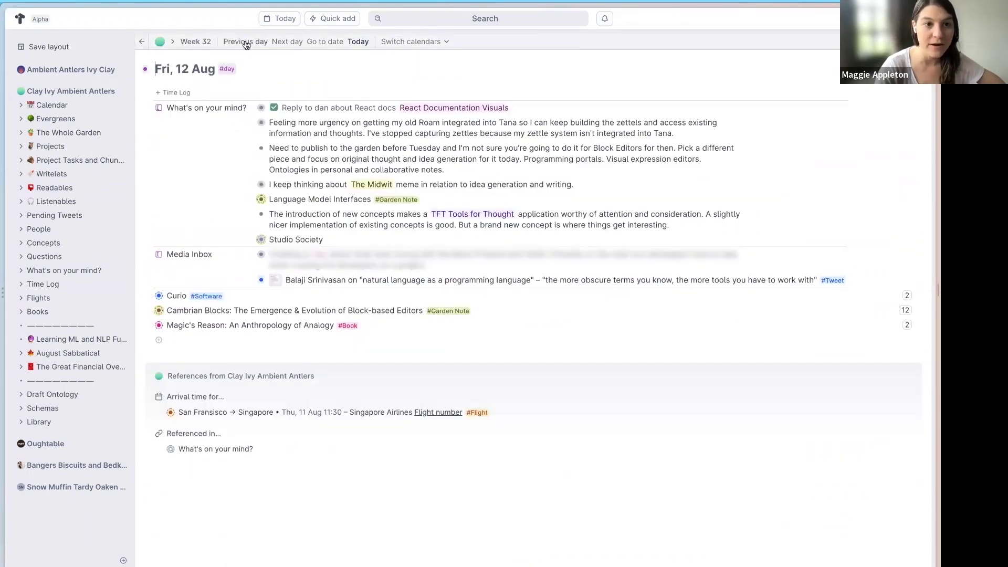
click(246, 42)
click(246, 42)
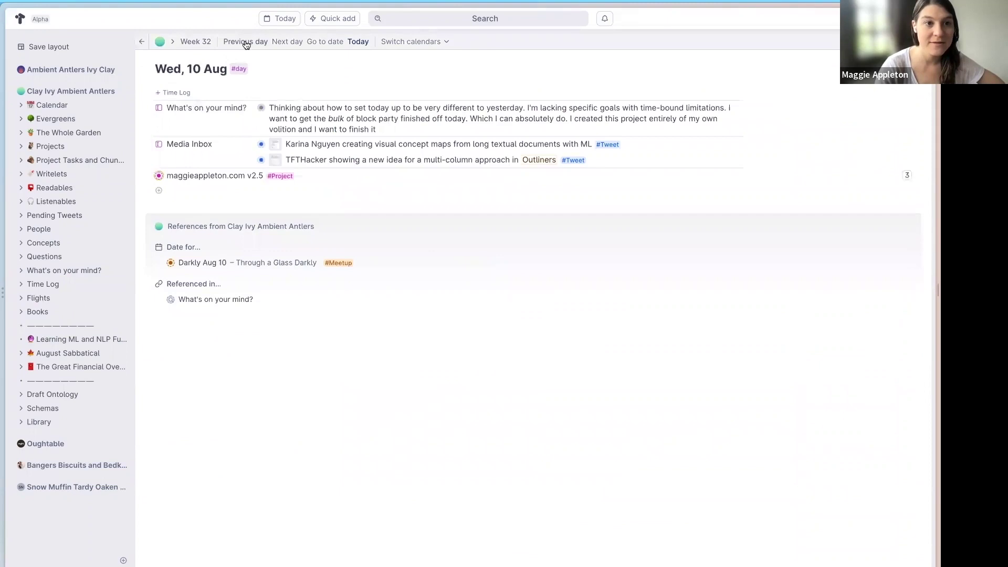
click(247, 42)
click(256, 43)
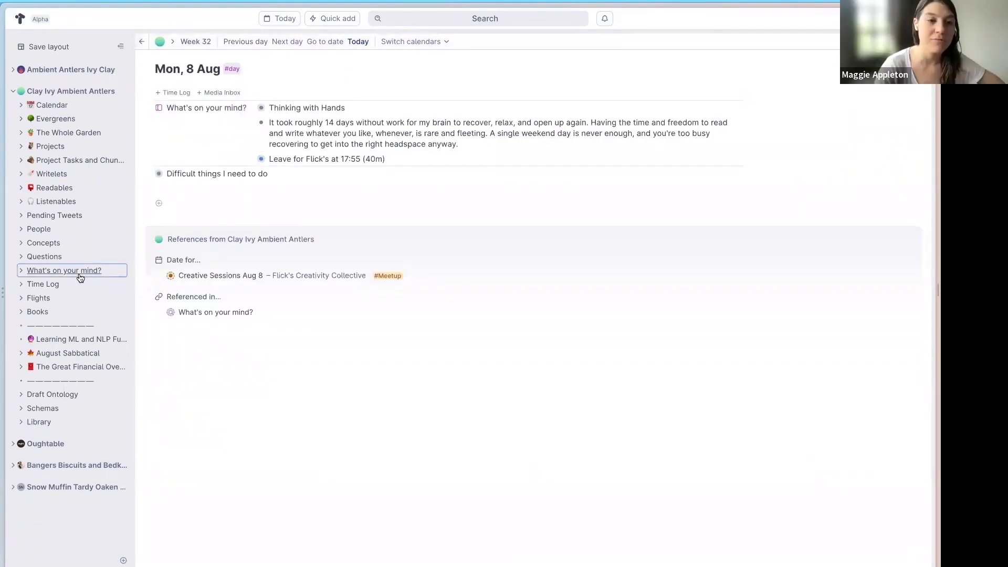
click(99, 272)
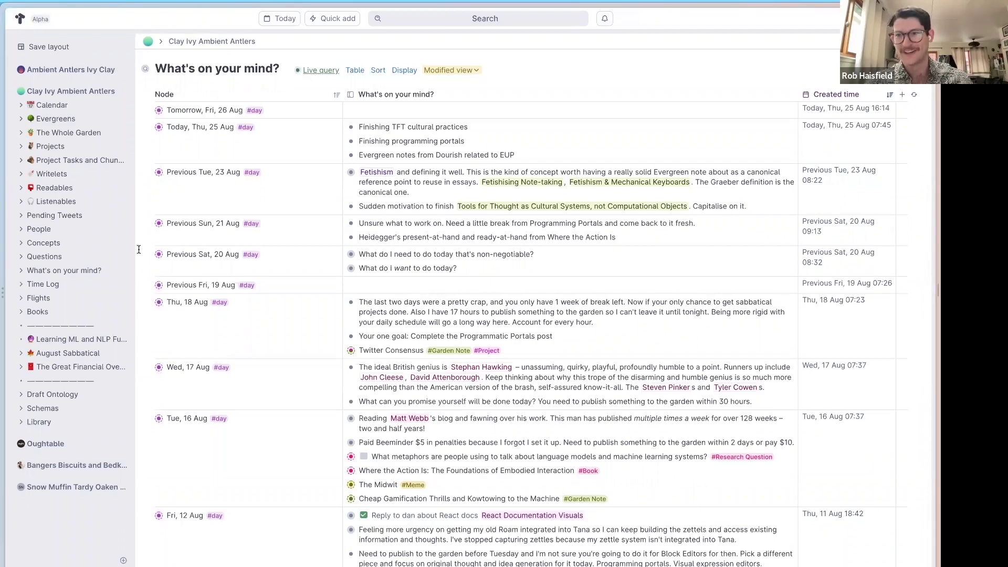
Open the Time Log search and look through its results table down to the oldest entries.
click(37, 286)
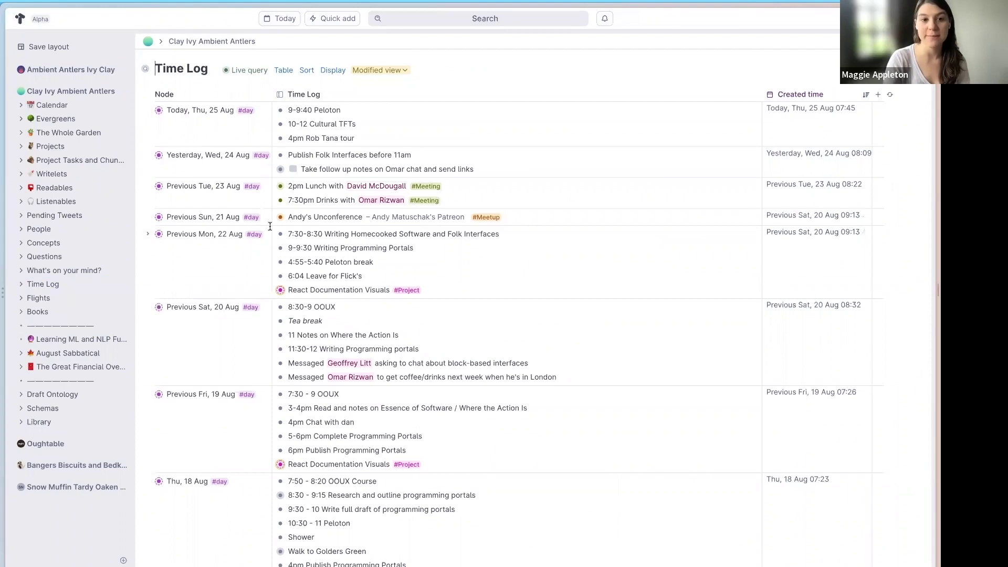
scroll(345, 229, down, 6)
scroll(345, 229, down, 6)
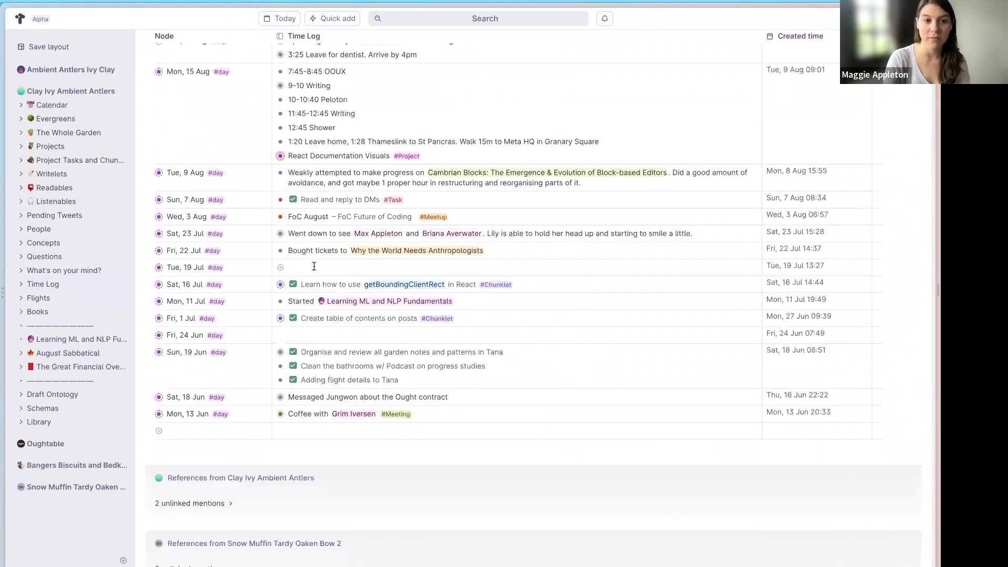
scroll(227, 213, up, 12)
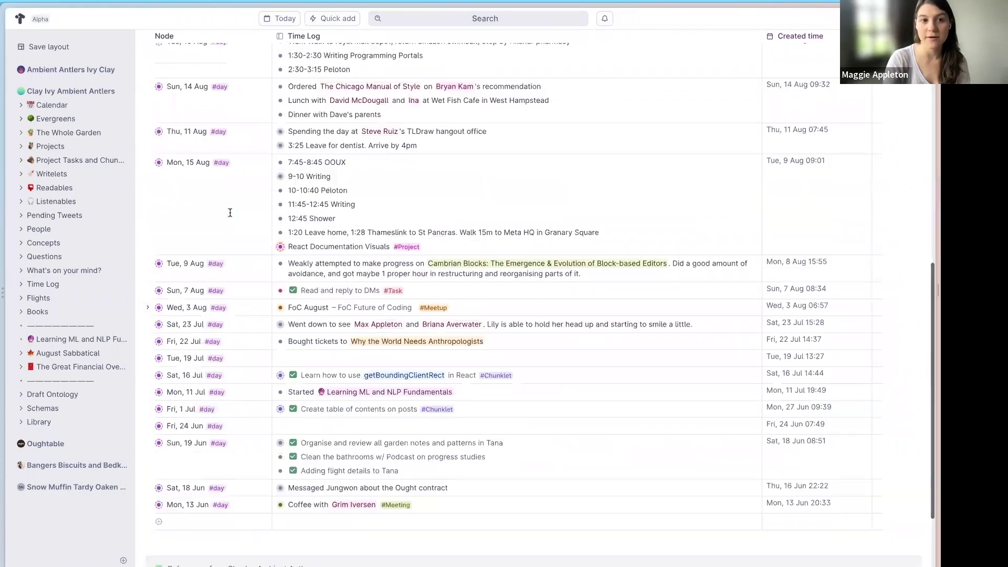
Inspect the conditions of the Time Log live query, close them and open today's entry from the table.
click(249, 72)
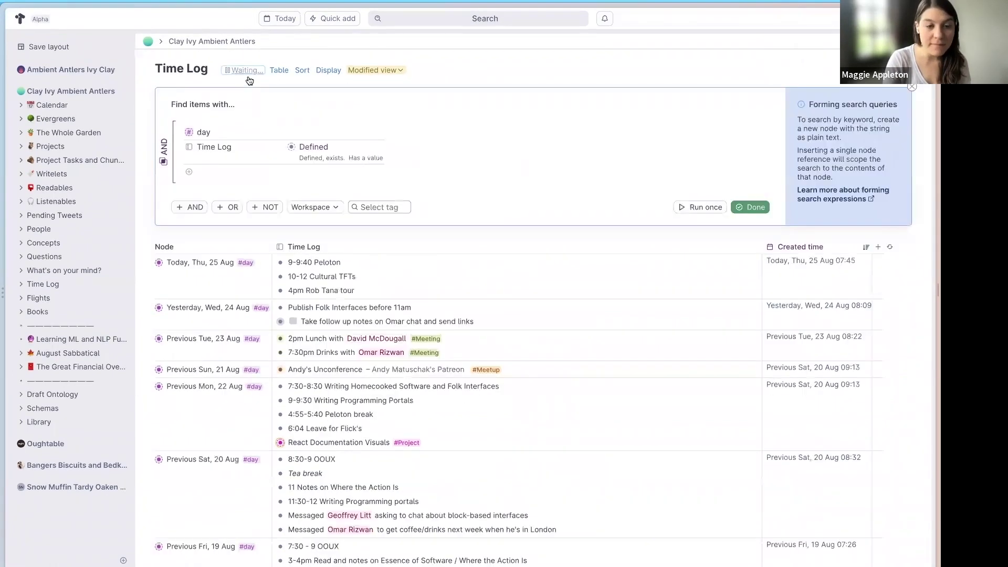
click(242, 72)
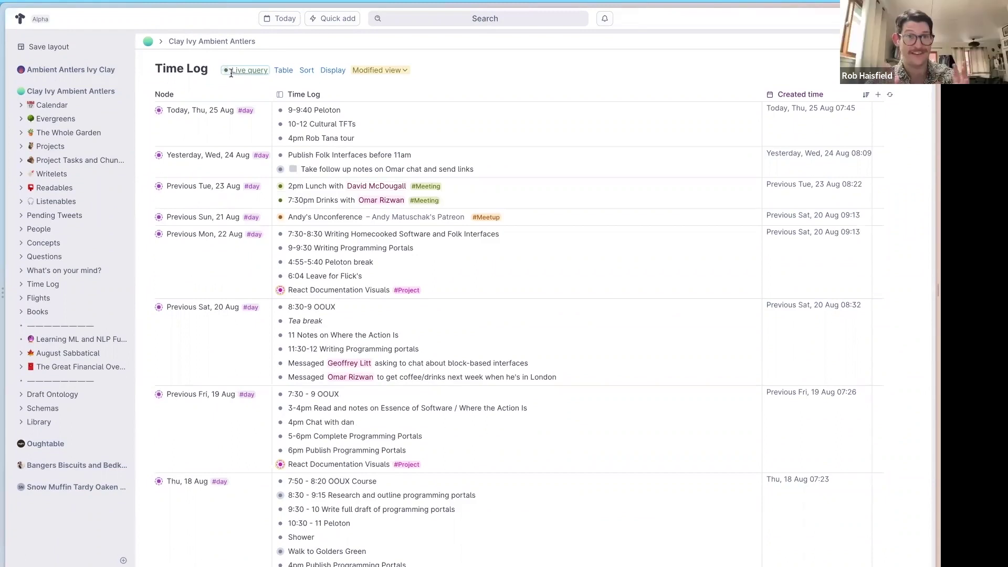
mouse_move(162, 111)
click(163, 112)
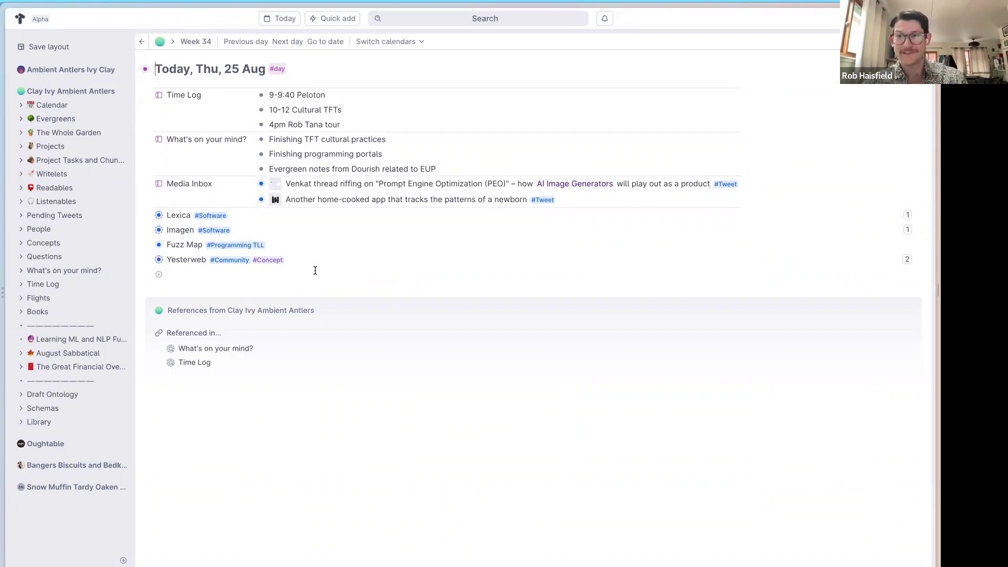
Open the Folk Interfaces card from The Whole Garden board and open the configuration of its Pattern supertag.
click(83, 139)
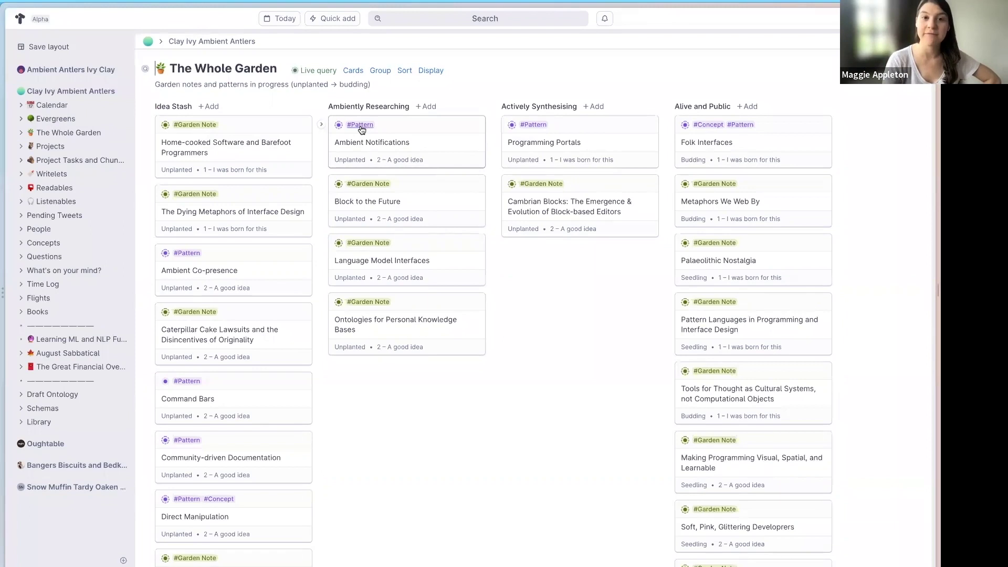
mouse_move(362, 130)
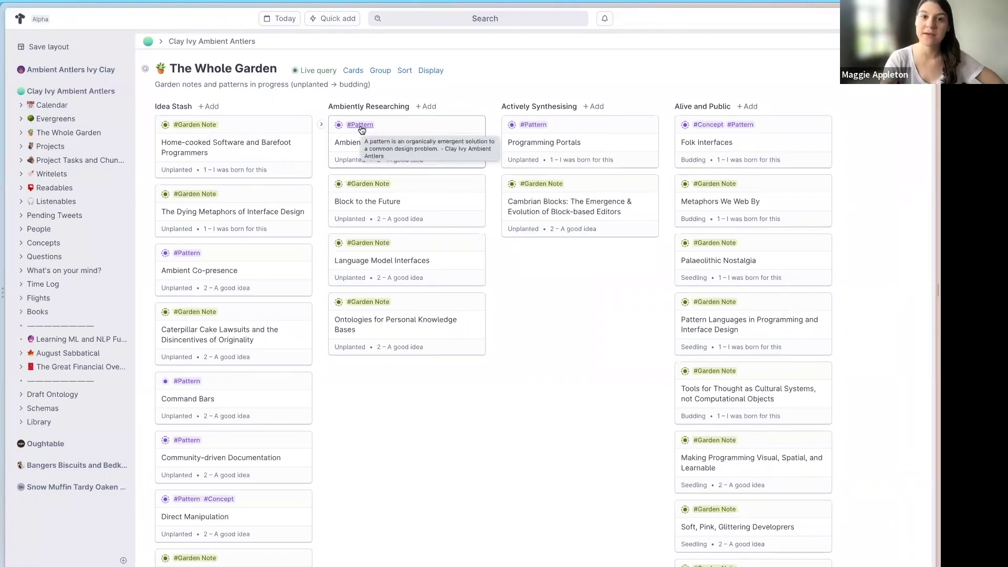
click(681, 126)
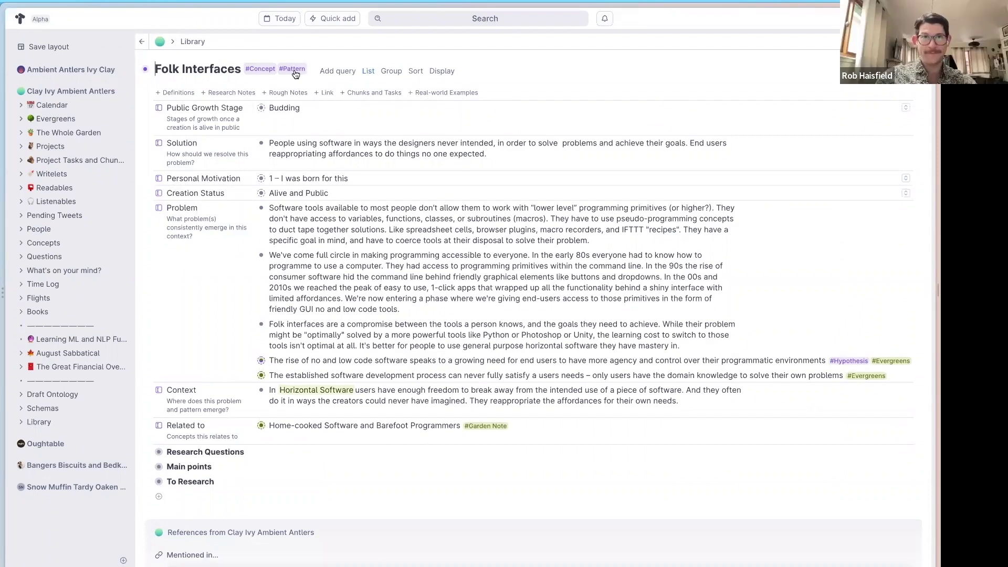
mouse_move(296, 74)
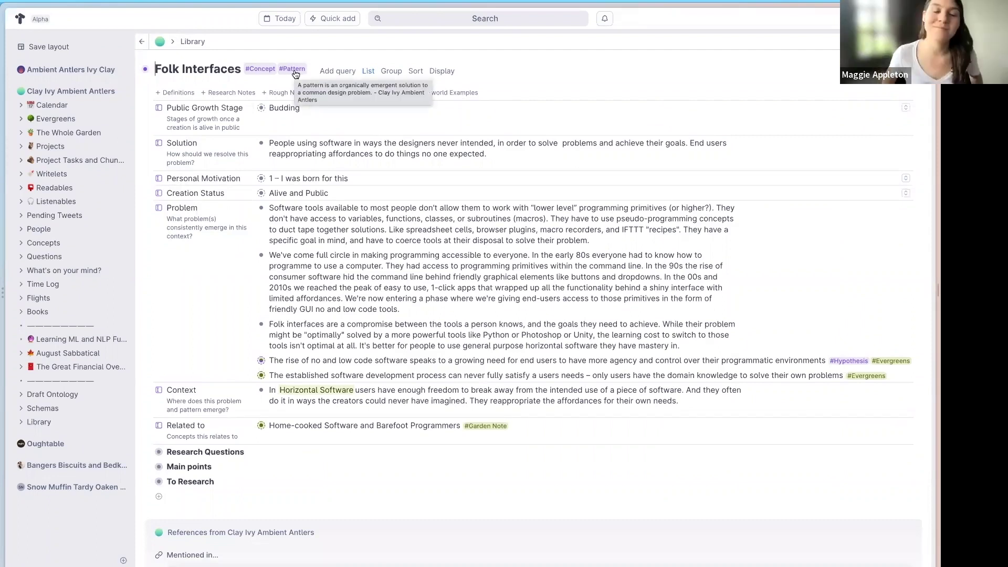
click(295, 73)
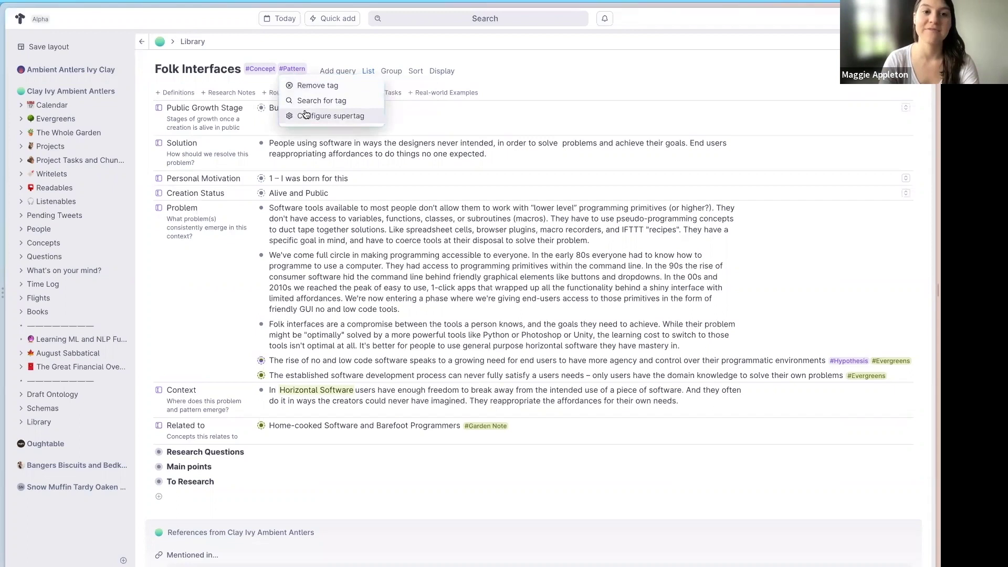
click(305, 114)
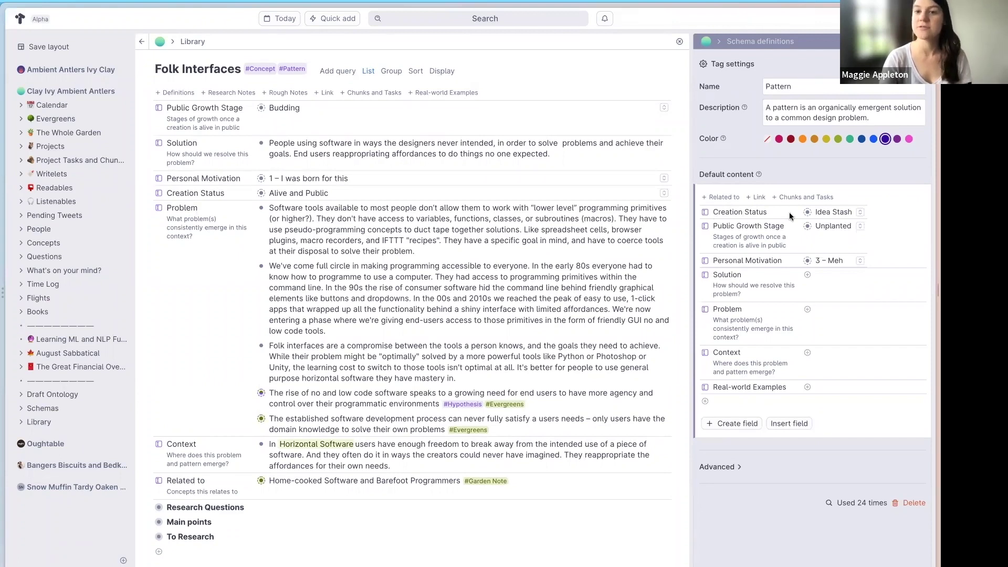
Set the Pattern tag's defaults: Creation Status Idea Stash, Public Growth Stage Unplanted, Personal Motivation 1 – I was born for this.
click(861, 213)
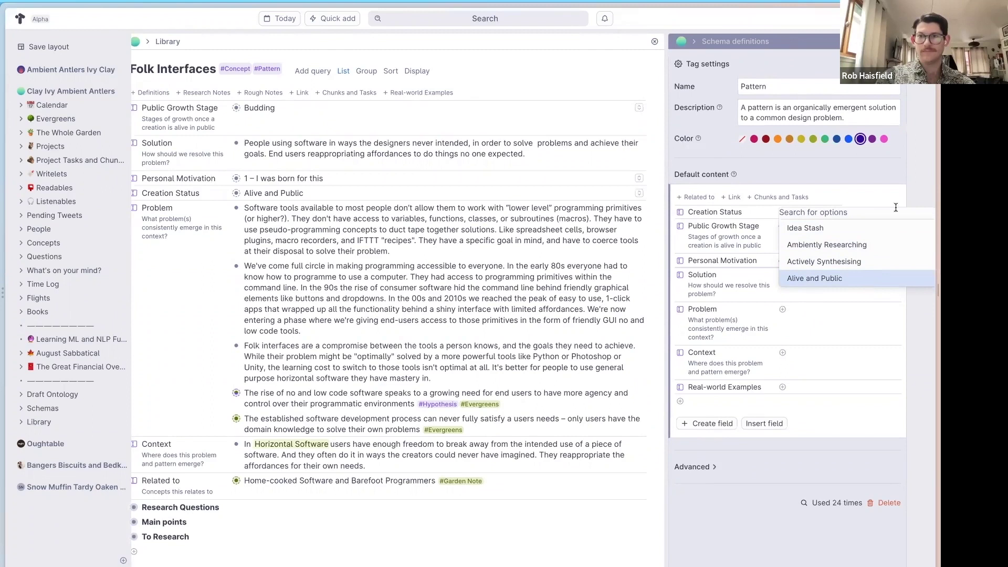
click(857, 229)
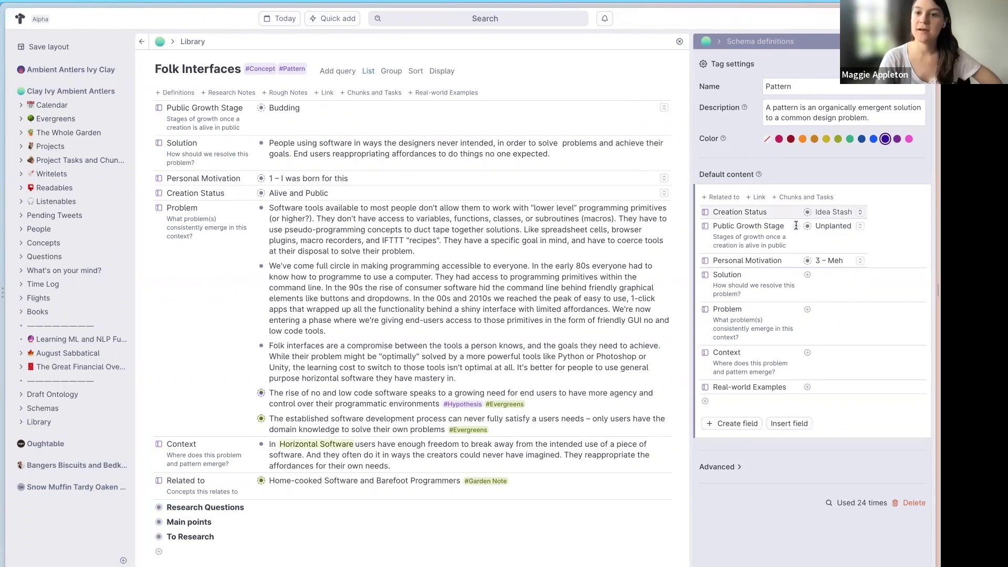
click(859, 226)
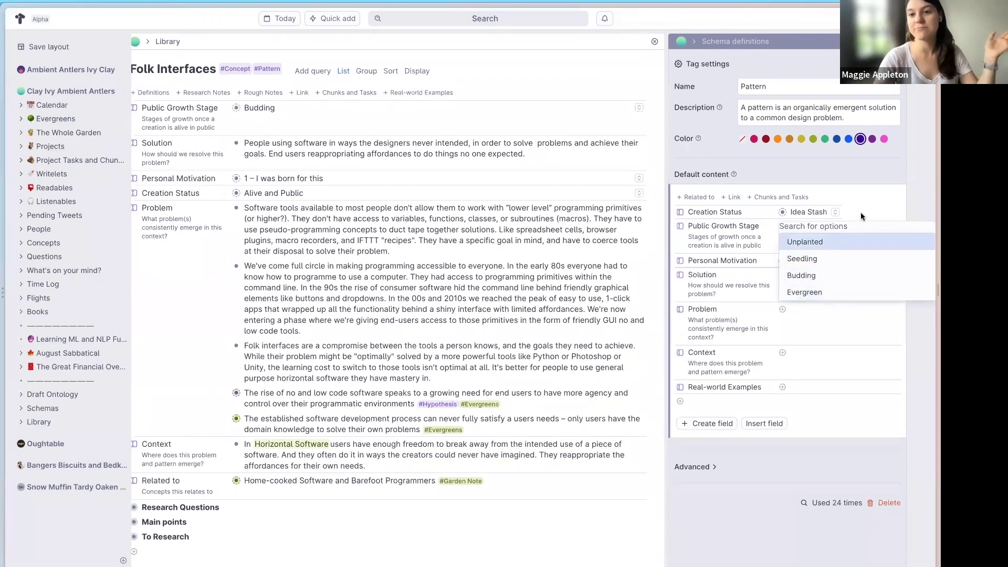
click(852, 239)
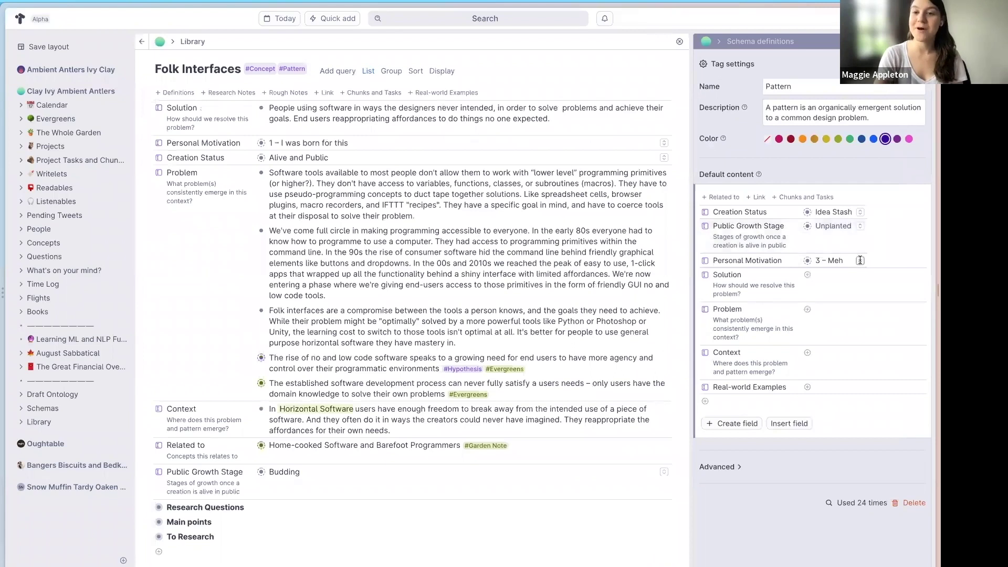
click(860, 261)
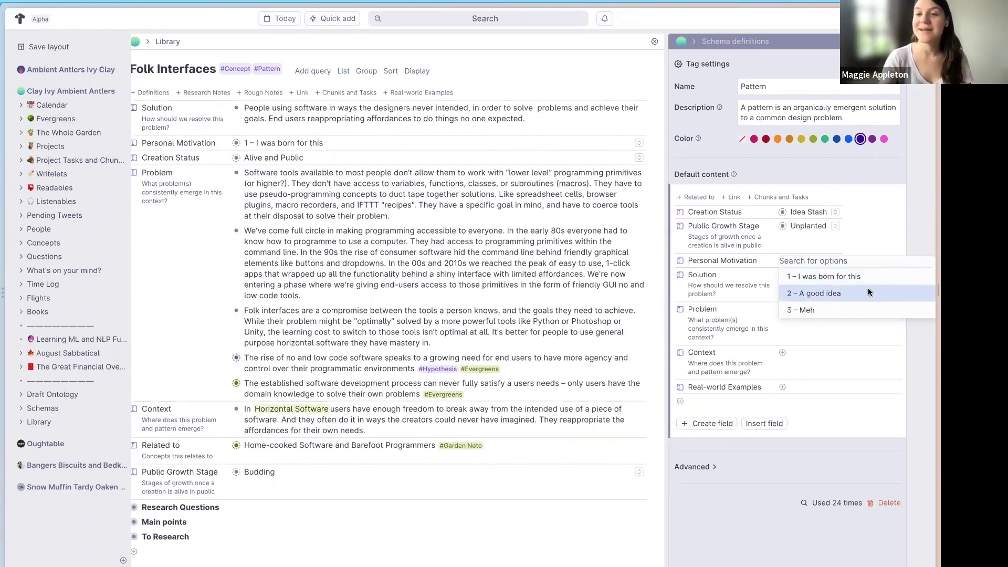
click(837, 277)
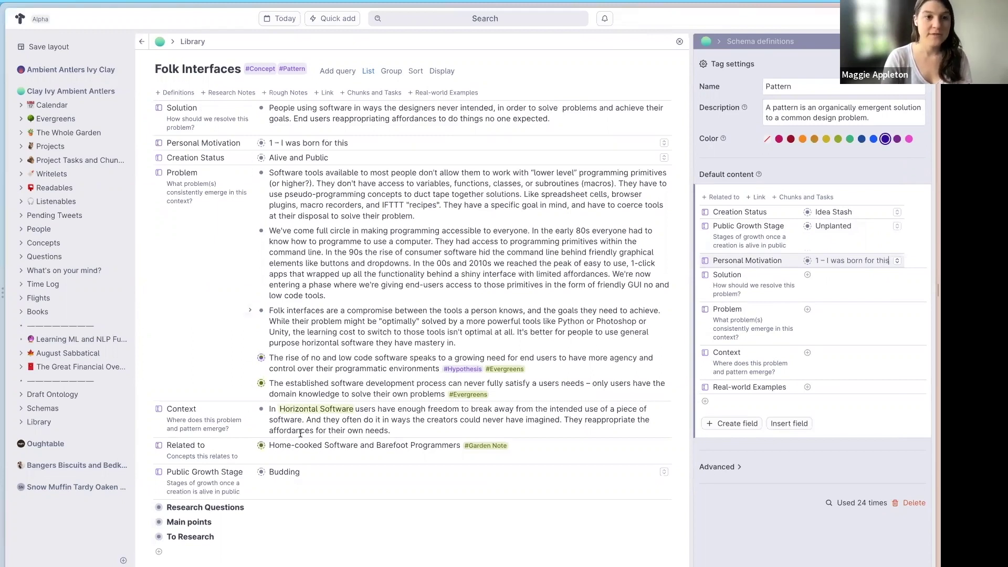
Review the Folk Interfaces note's fields alongside the Pattern tag's default content, and close the tag settings.
click(307, 296)
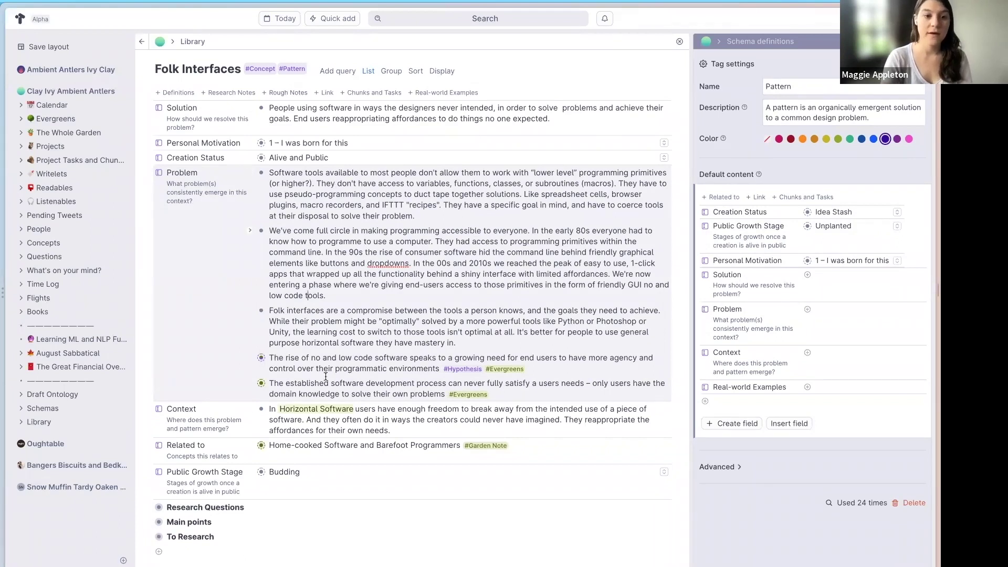
scroll(325, 377, down, 1)
scroll(325, 376, down, 1)
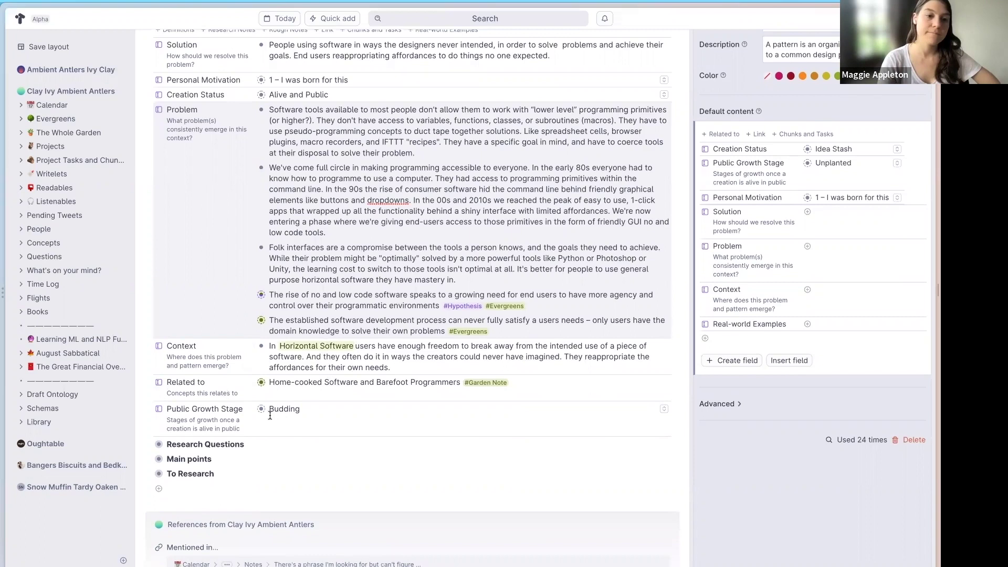
scroll(269, 398, up, 2)
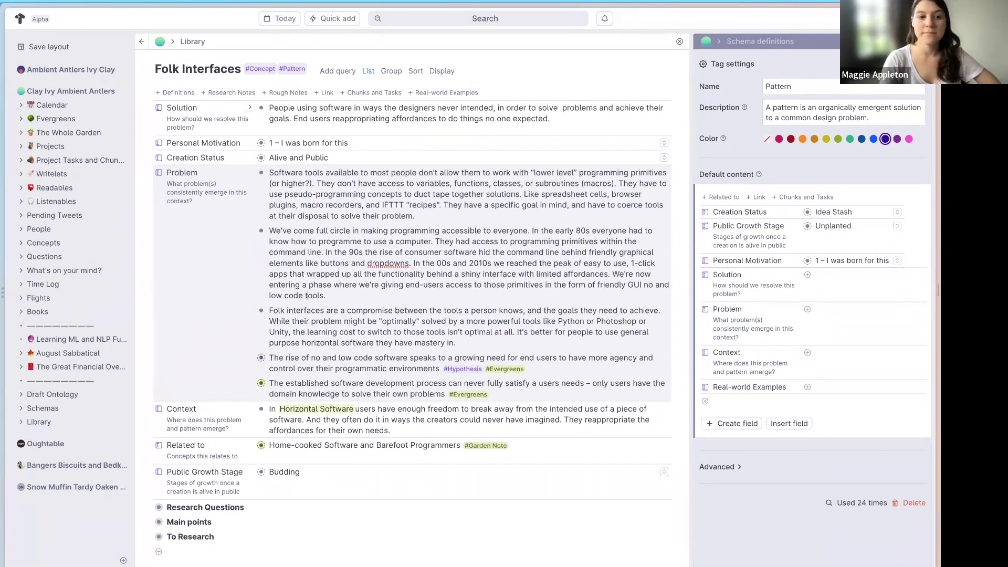
key(Escape)
Expand the Research Questions, Main points and To Research sections of the Folk Interfaces note.
scroll(464, 271, down, 3)
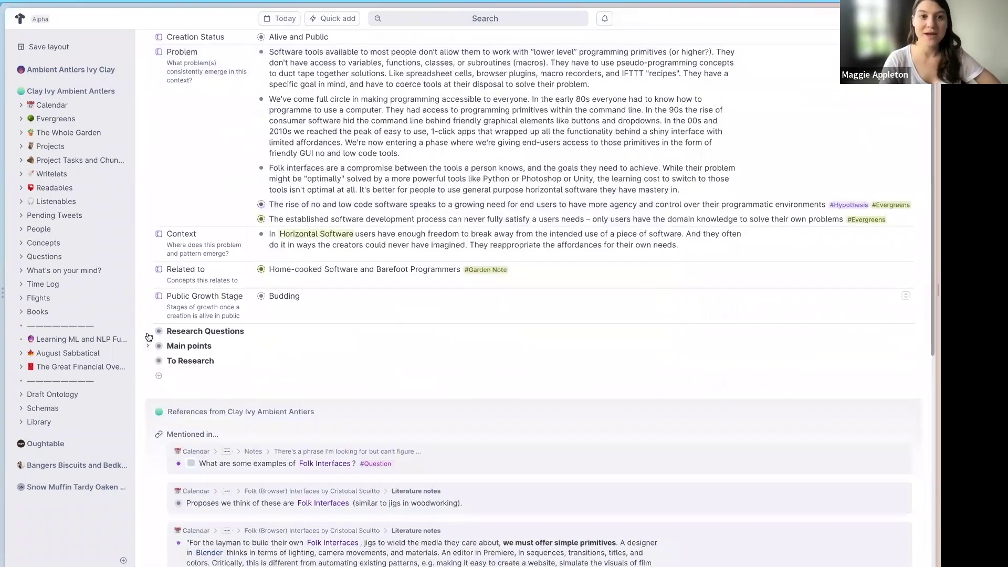
click(148, 331)
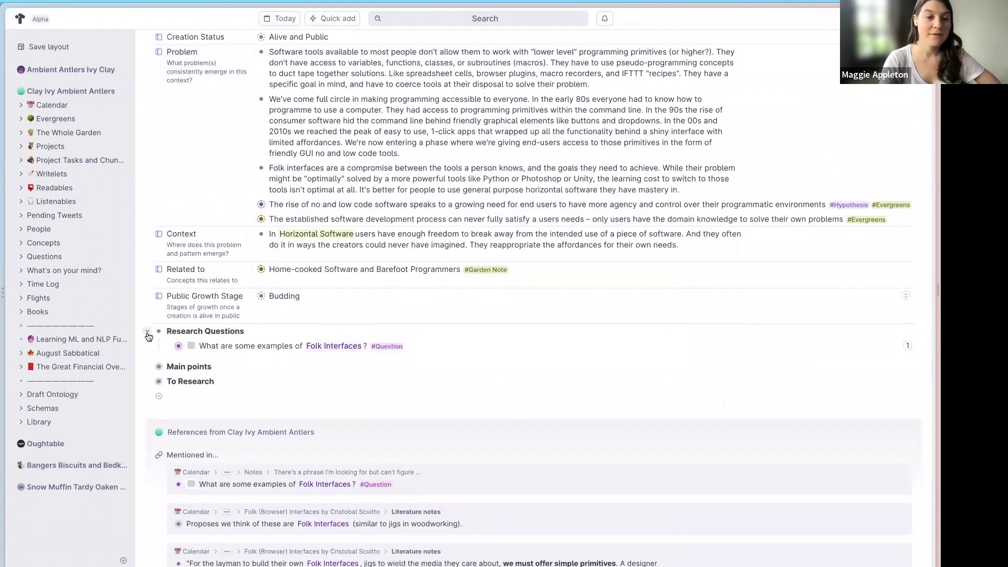
click(148, 367)
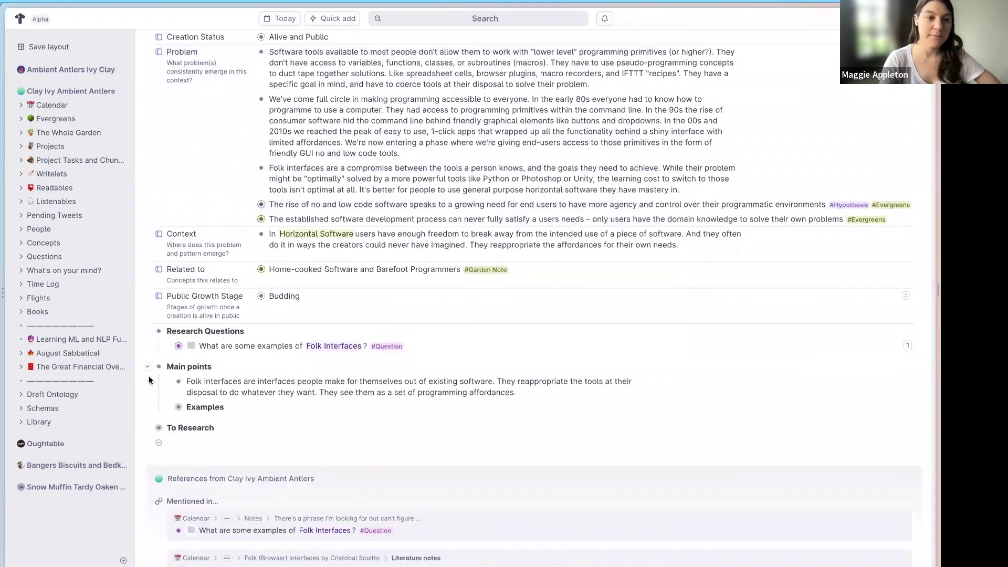
click(147, 429)
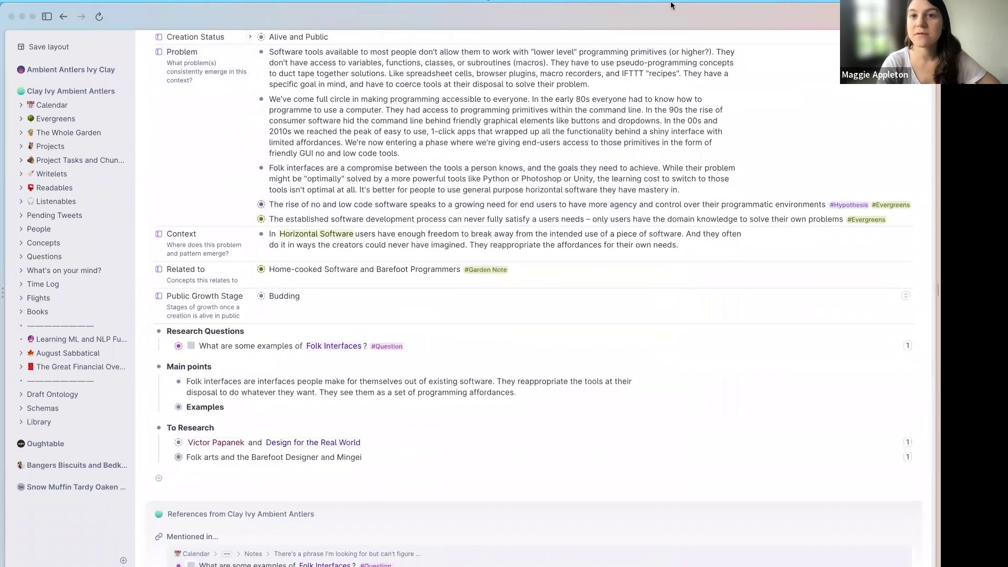
Connect the Little Ear Computers headphones over Bluetooth and open the system's sound output options.
click(627, 4)
click(640, 65)
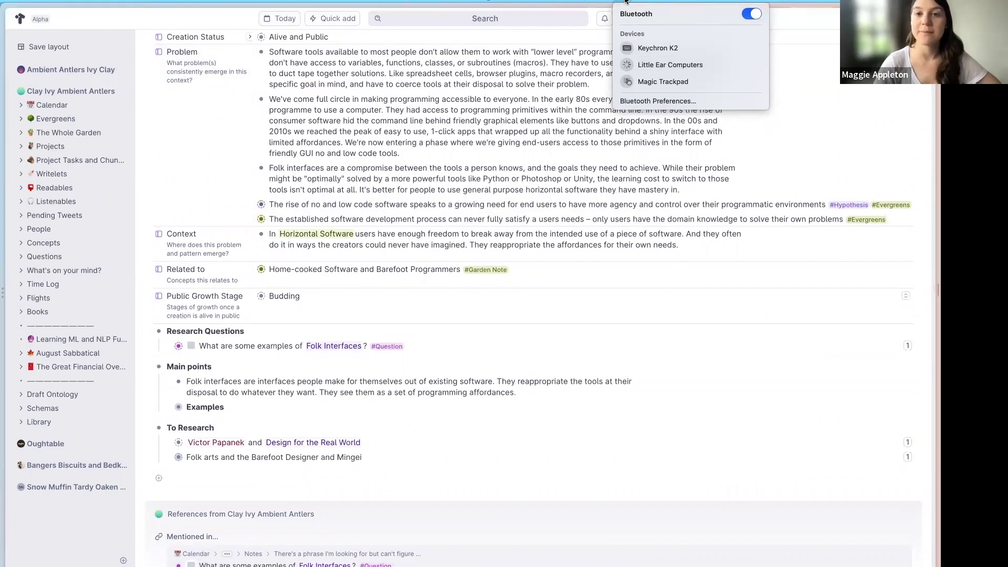
click(625, 2)
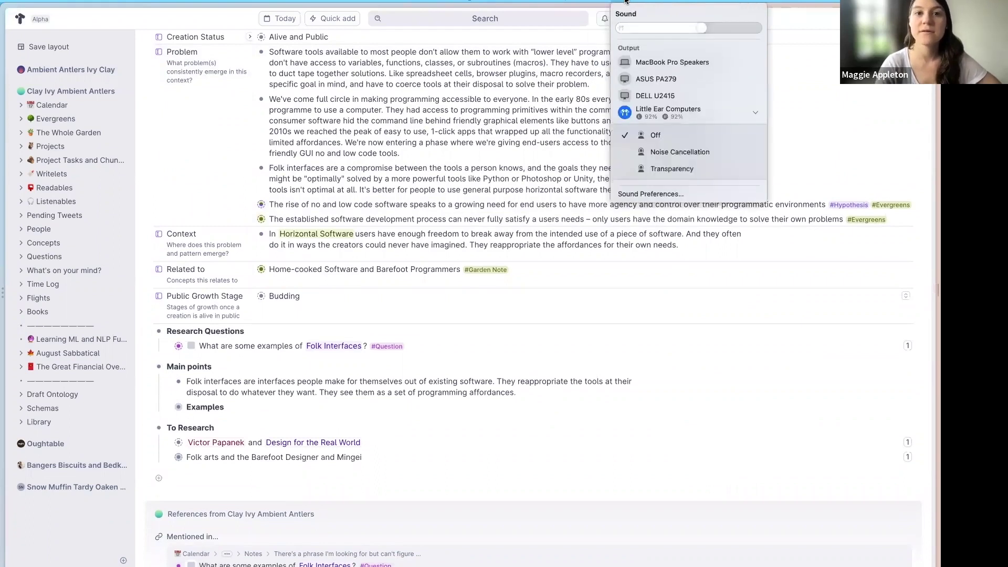
Close the sound output options and open The Whole Garden board from the Clay Ivy Ambient Antlers workspace.
click(626, 2)
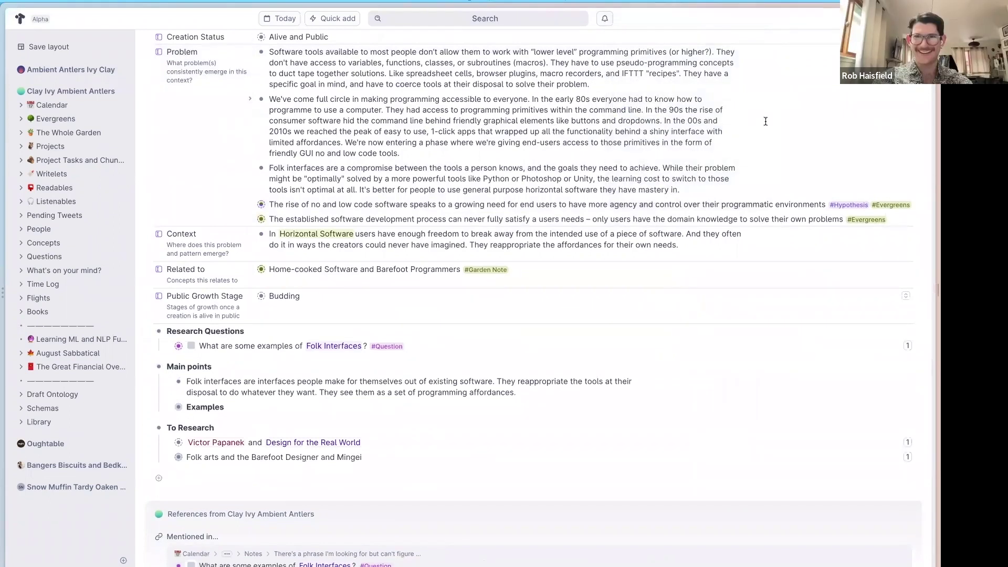
click(766, 122)
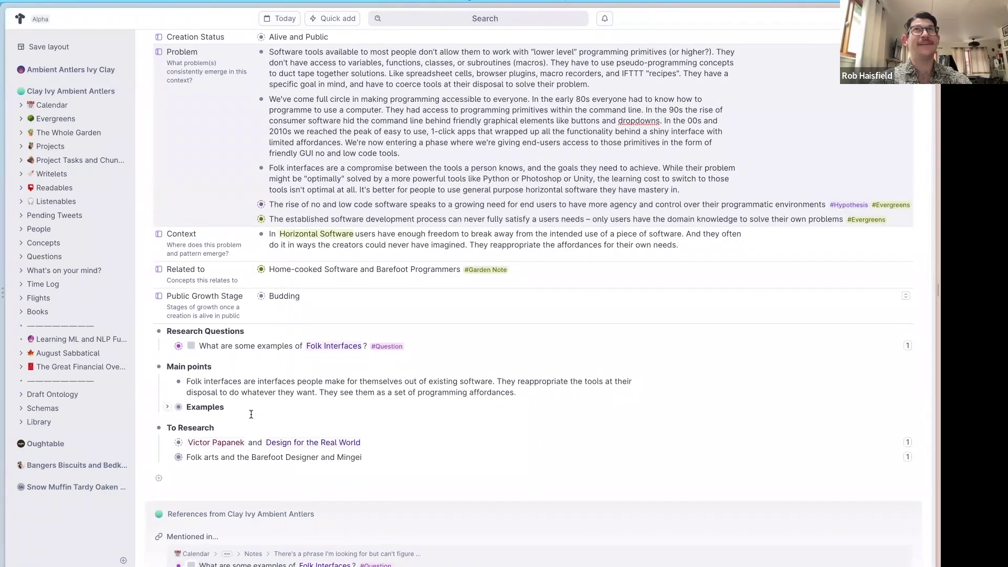
scroll(250, 414, up, 3)
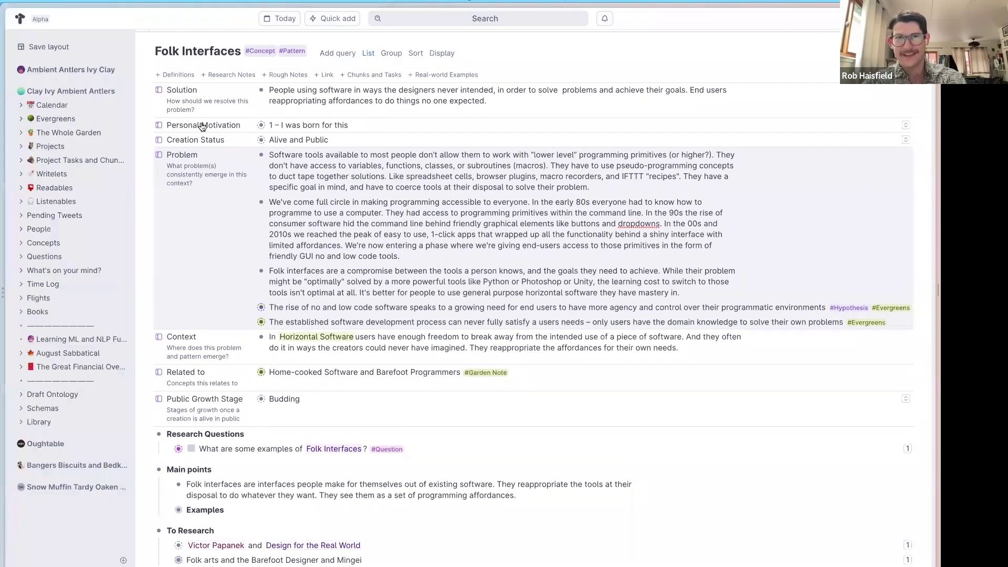
click(84, 133)
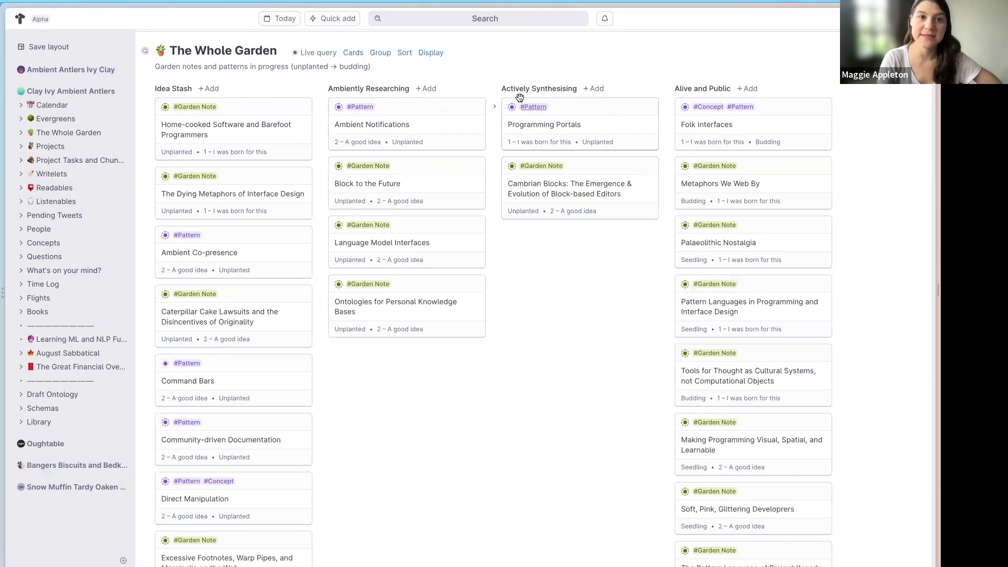
Check The Whole Garden's sort settings and look through the cards in its creation status columns.
click(402, 54)
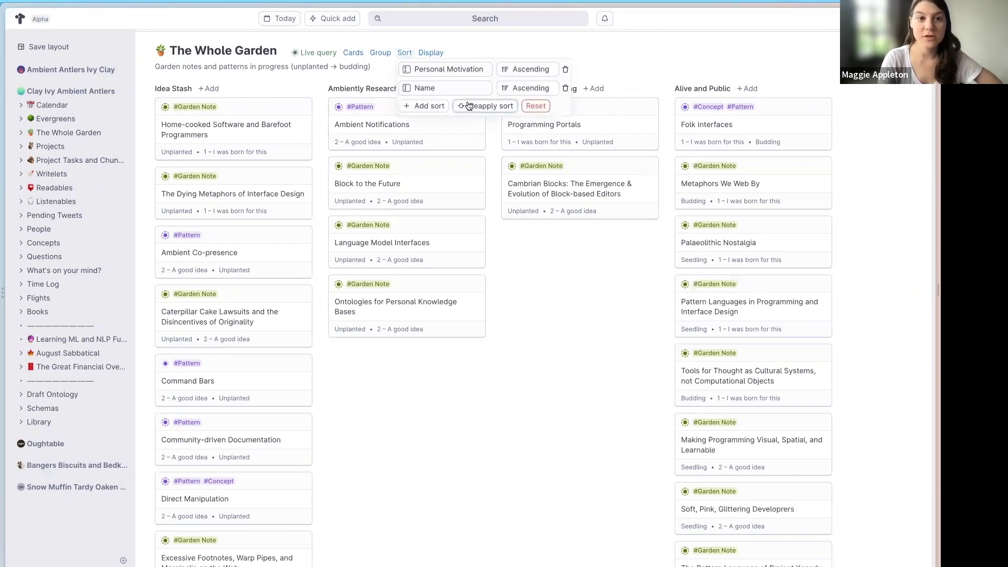
click(404, 52)
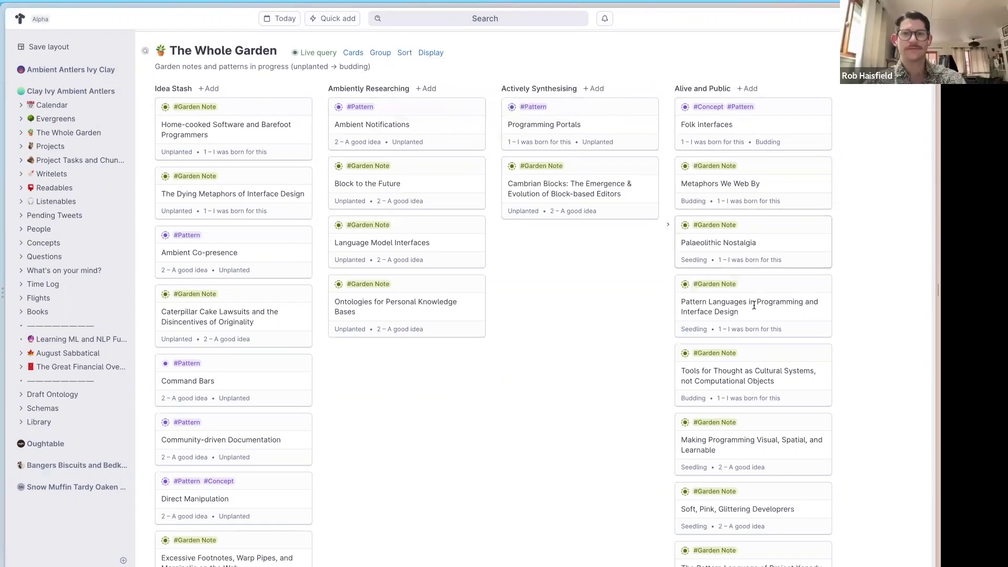
scroll(755, 460, down, 5)
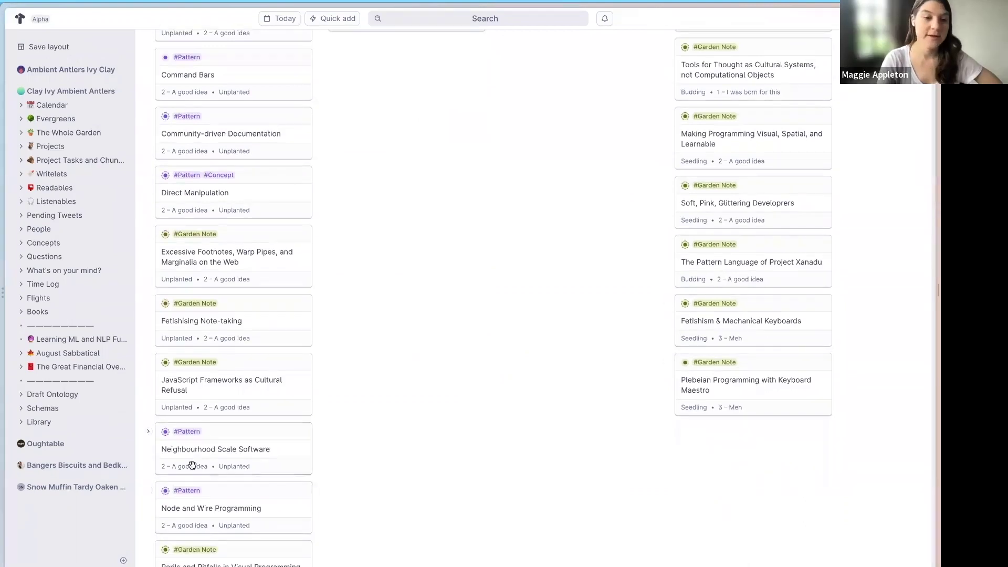
scroll(216, 462, down, 6)
scroll(216, 462, down, 20)
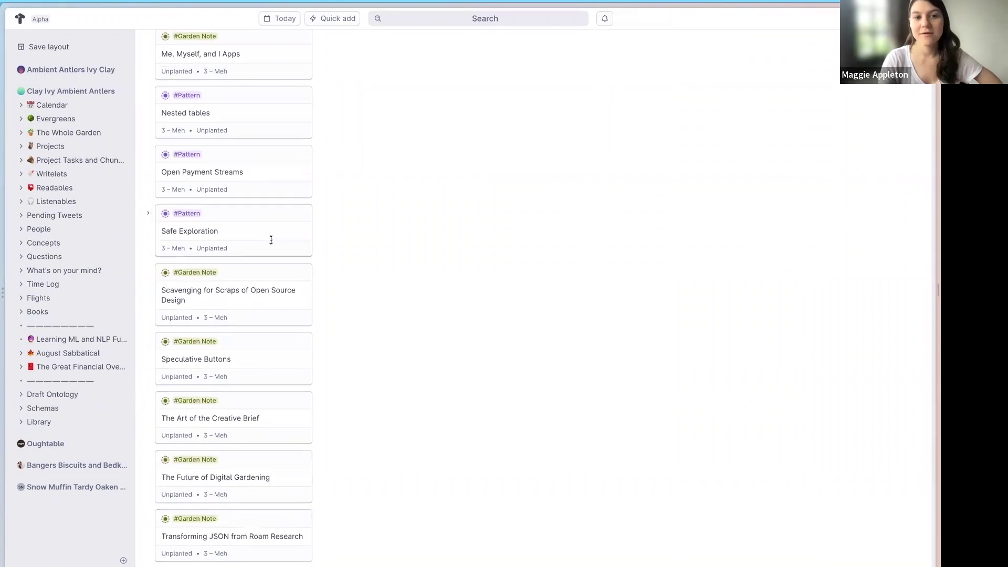
scroll(275, 236, up, 15)
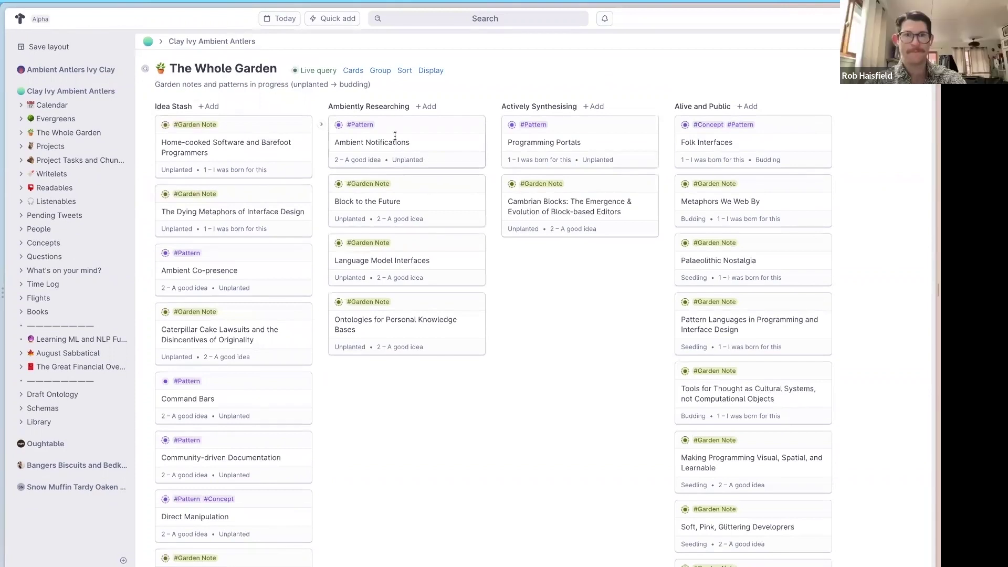
Group The Whole Garden's cards by Personal Motivation.
click(379, 71)
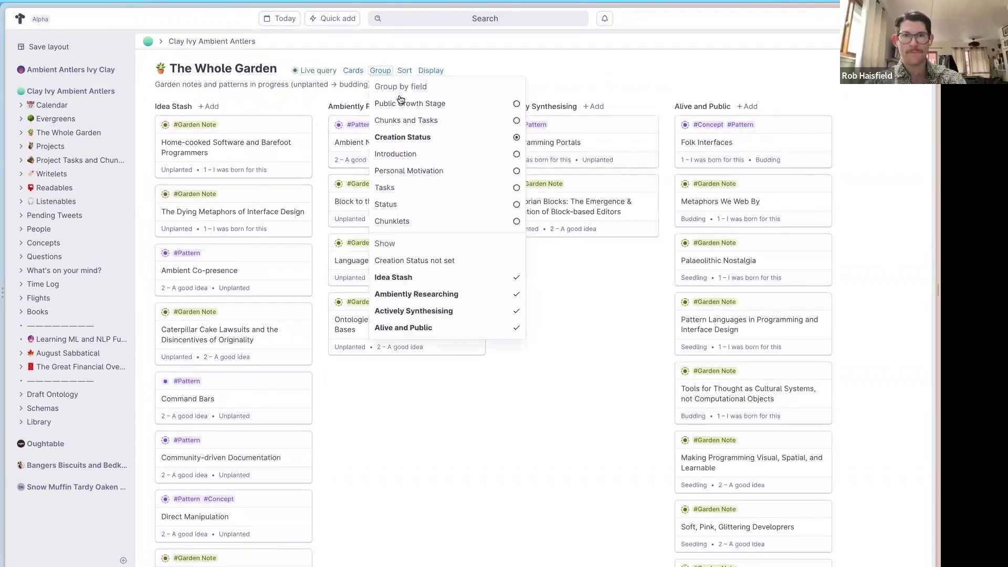
click(491, 179)
click(246, 209)
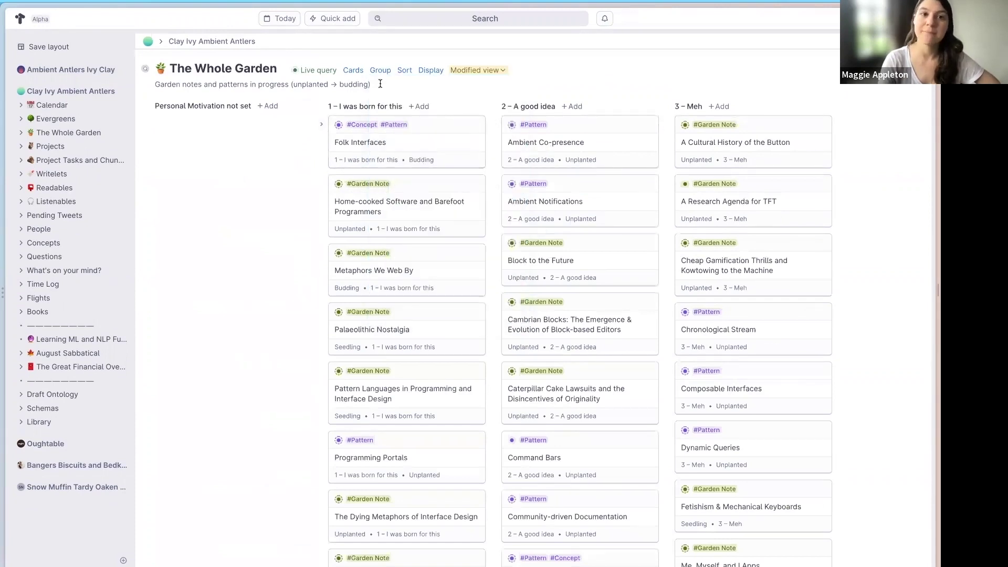
Show The Whole Garden as a list and as a table, and switch it back to cards.
click(350, 71)
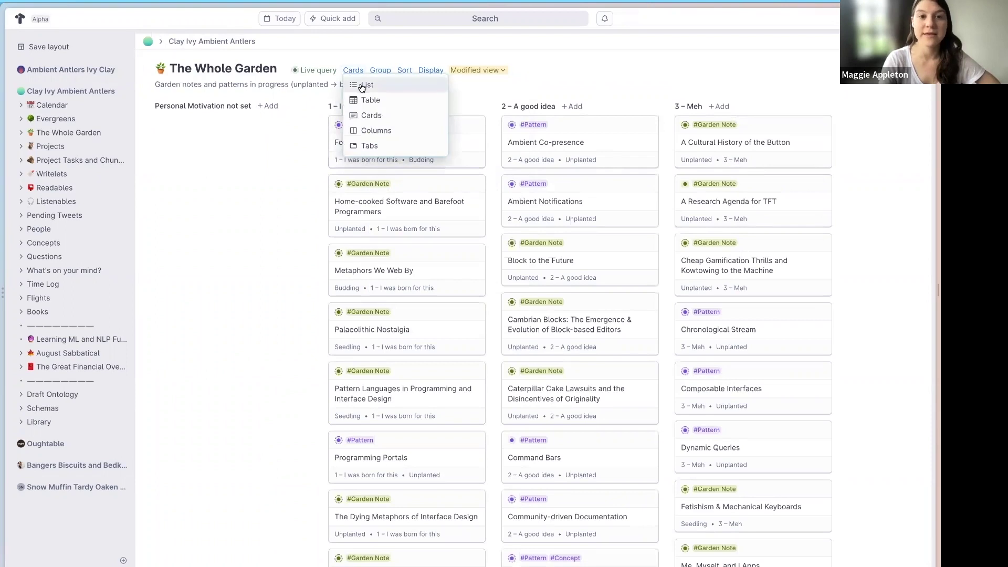
click(353, 85)
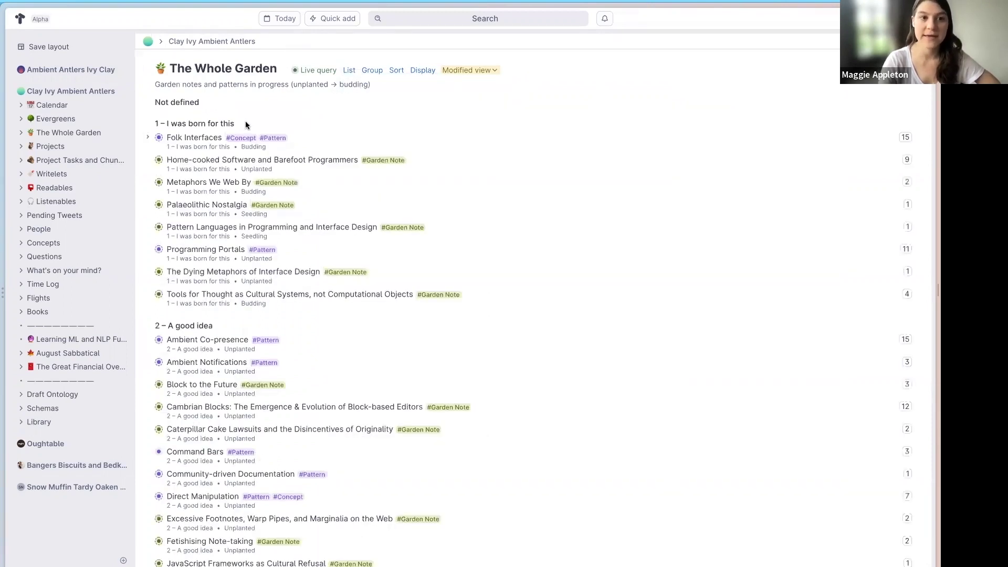
click(349, 71)
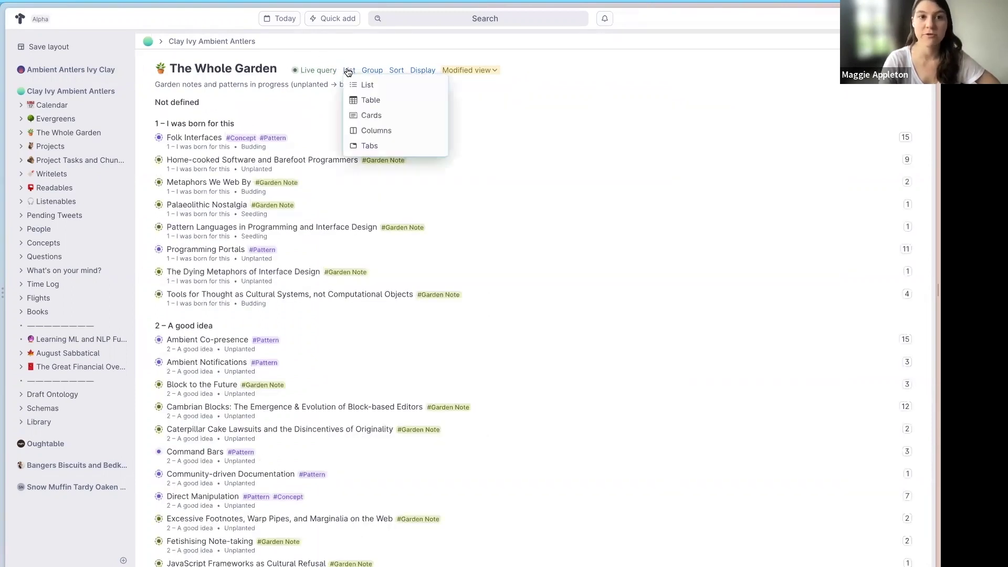
click(370, 101)
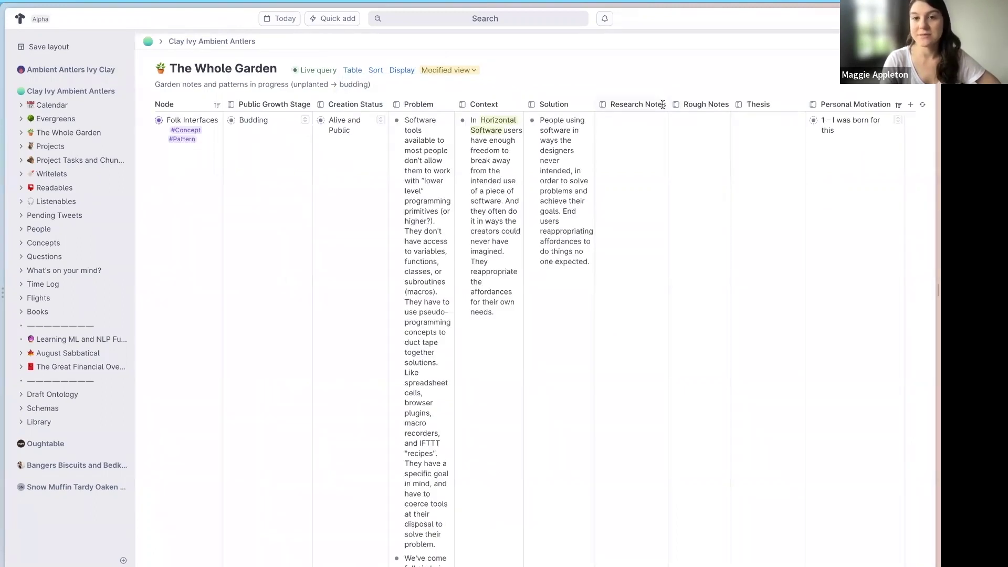
click(351, 70)
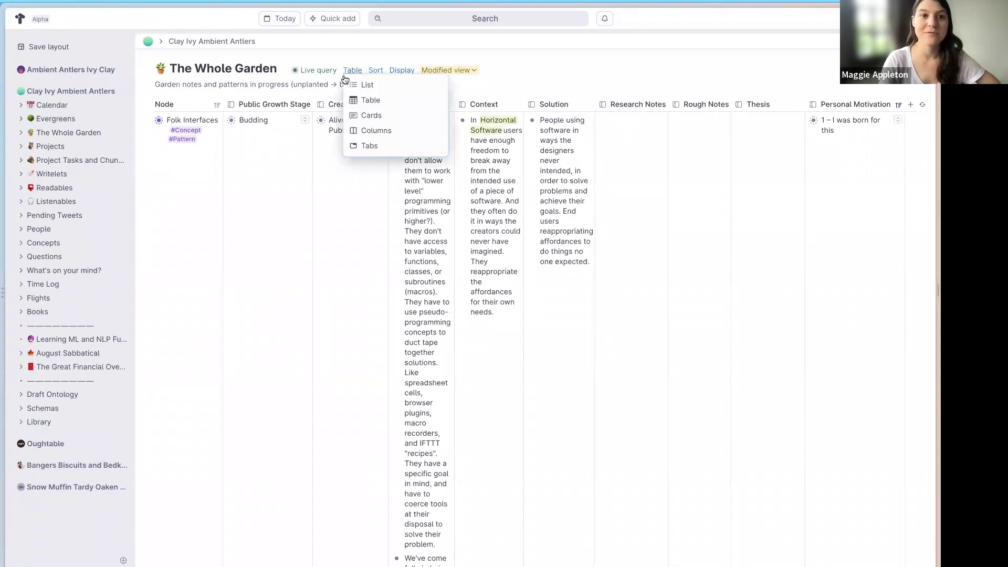
click(370, 116)
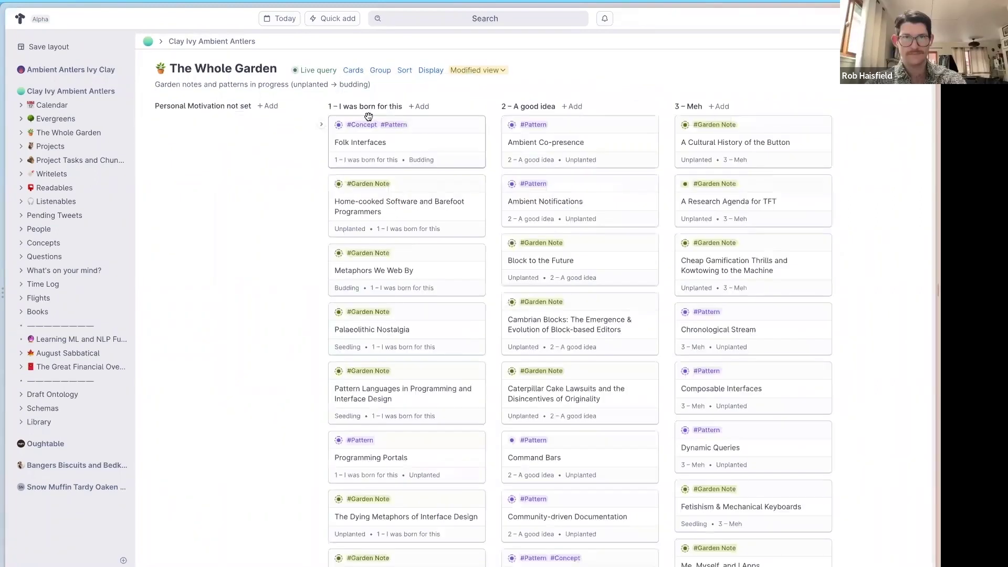
Group The Whole Garden's cards by Public Growth Stage and look across the columns through Evergreen.
click(382, 71)
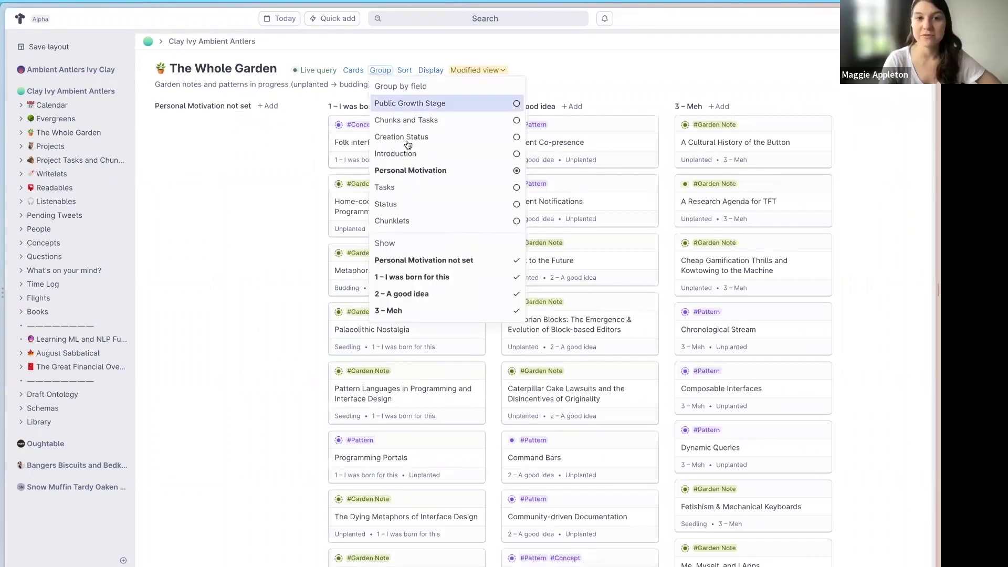
click(412, 103)
click(287, 152)
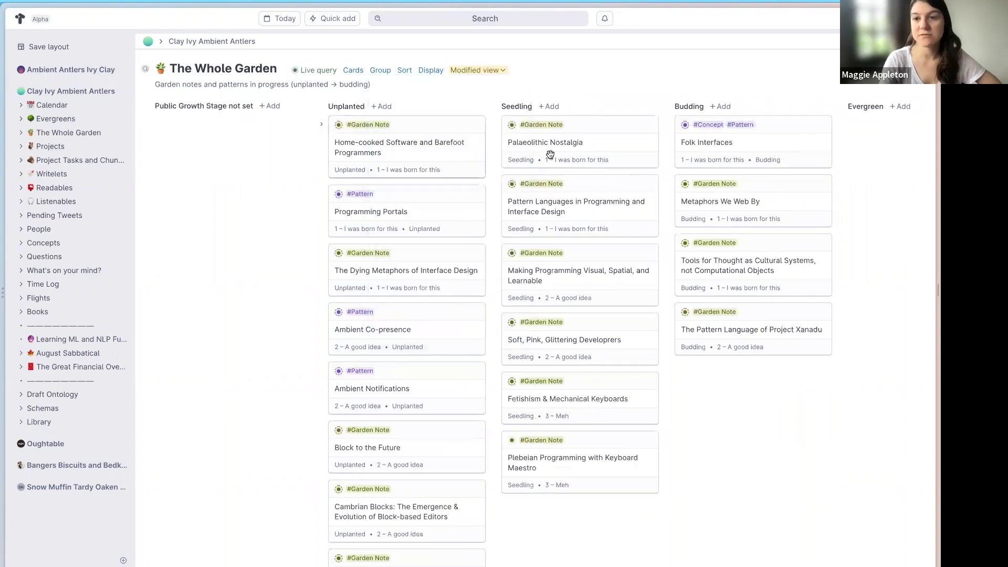
scroll(550, 154, right, 3)
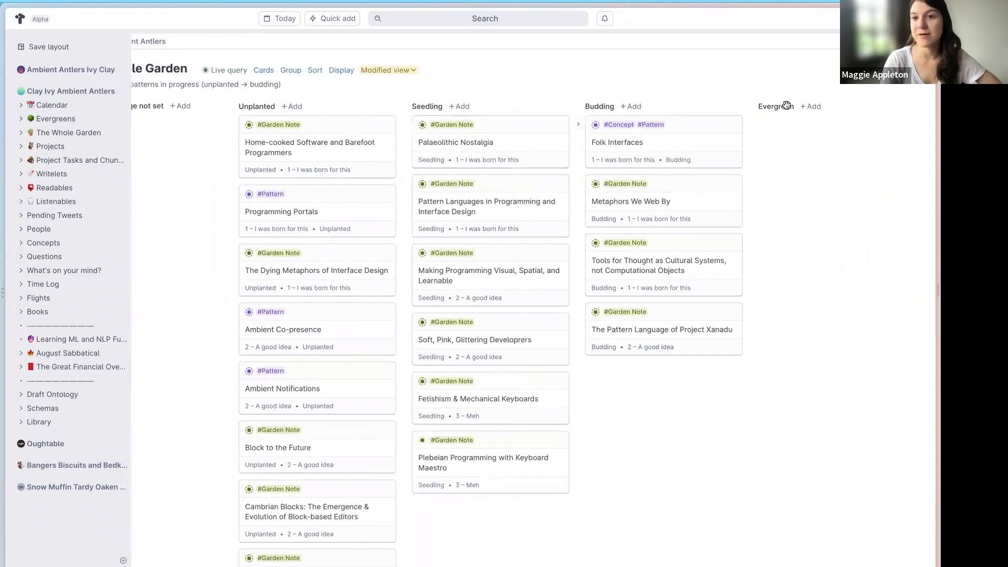
scroll(343, 190, left, 3)
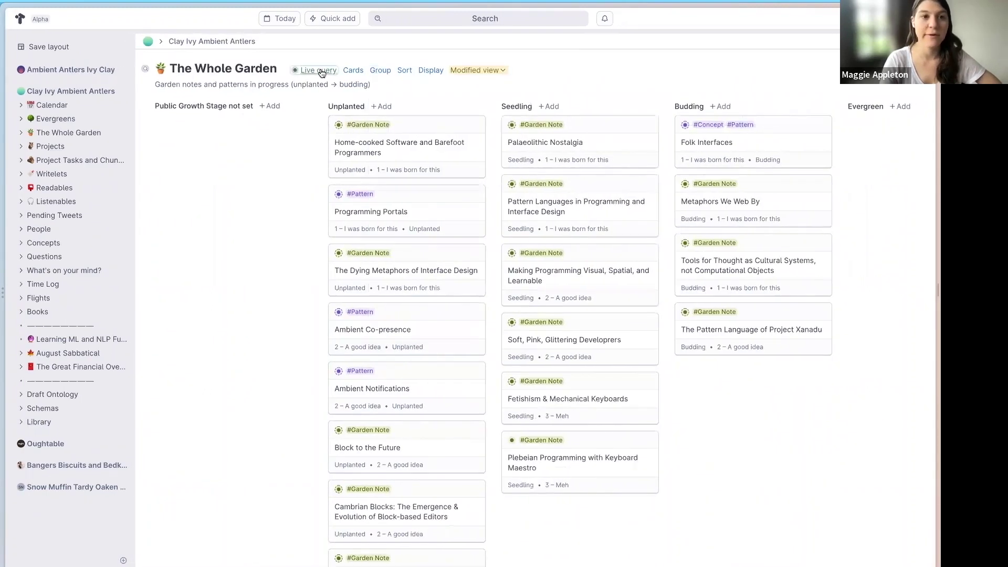
Examine the search conditions of The Whole Garden's live query, close the query builder and keep waiting for the unresponsive page.
click(320, 70)
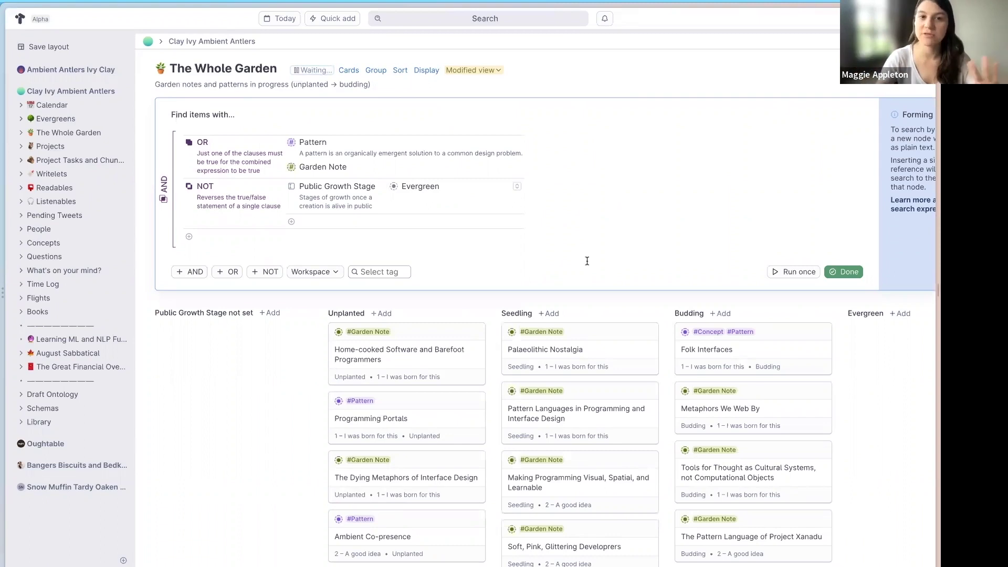
click(846, 273)
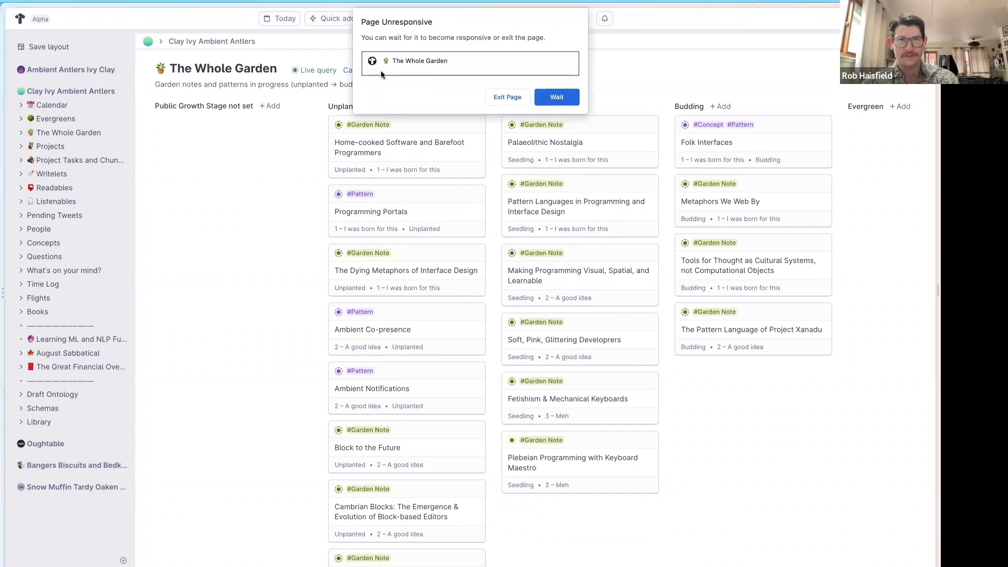
click(564, 97)
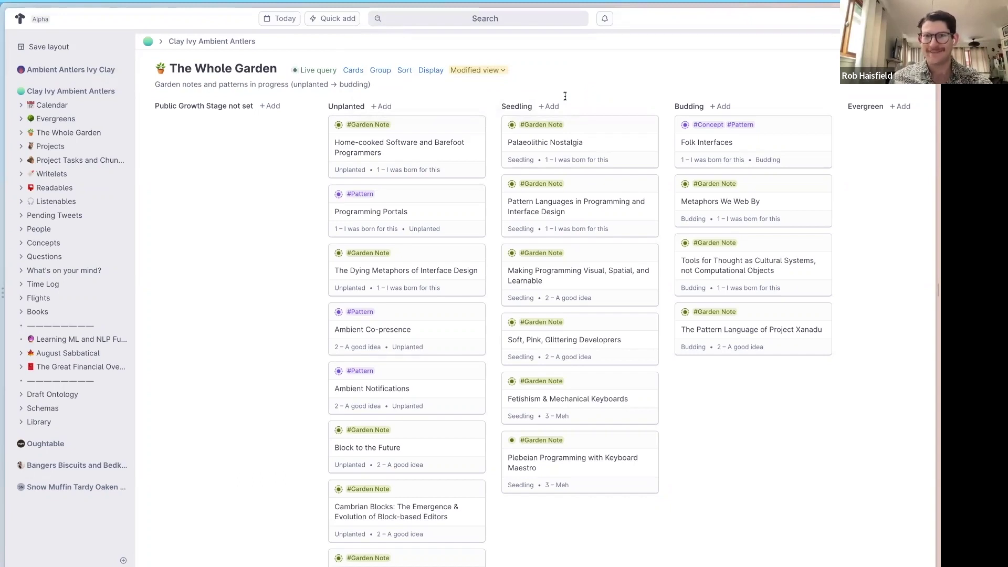
click(558, 97)
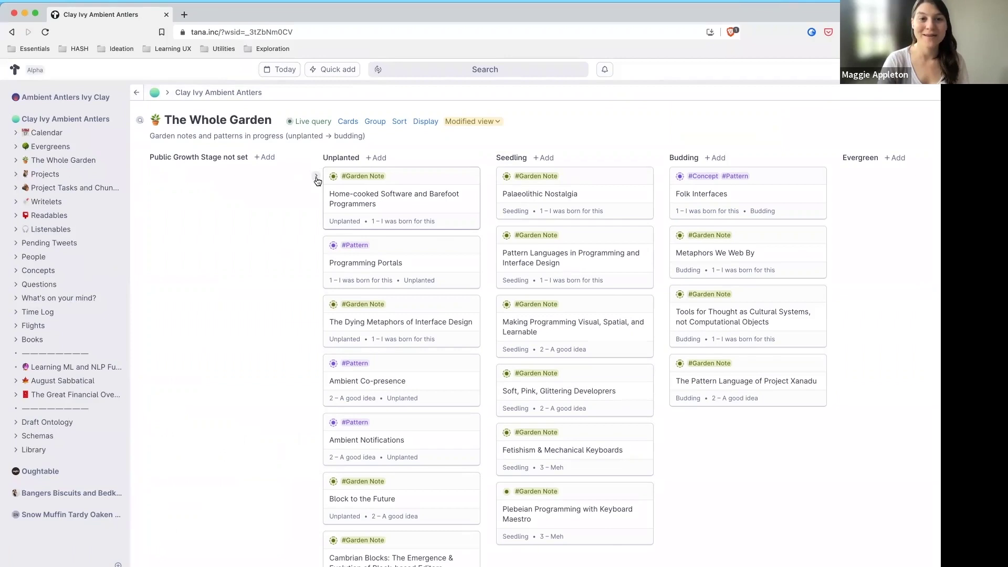
Preview the sections of the Home-cooked Software and Barefoot Programmers note on its own page and return to The Whole Garden.
click(316, 178)
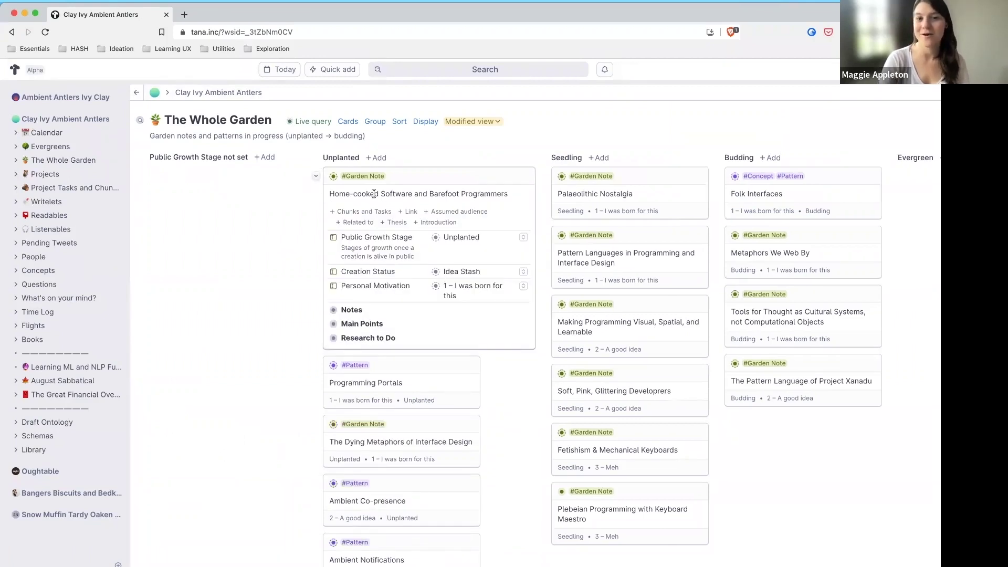
click(333, 176)
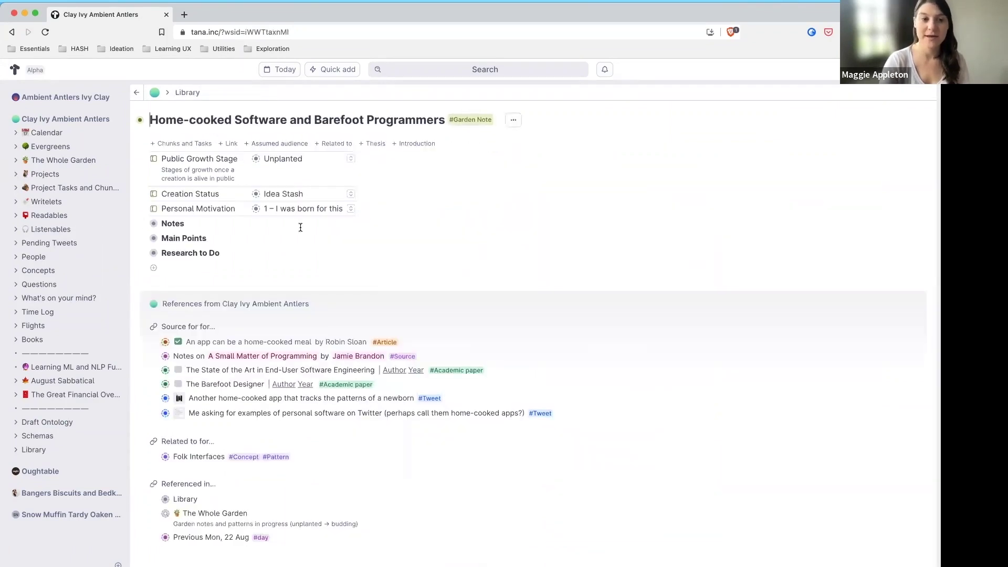
key(super+Down)
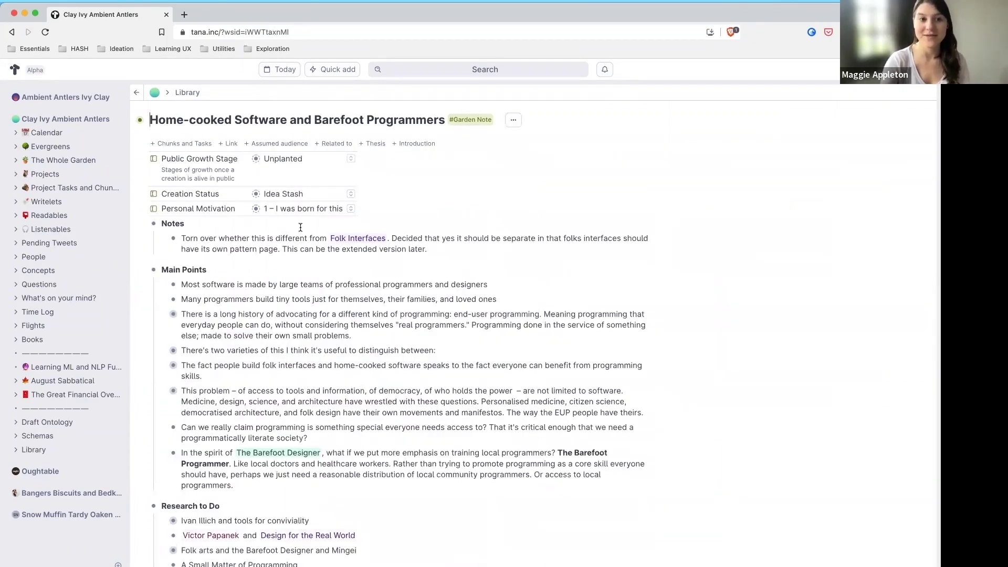
key(super+Up)
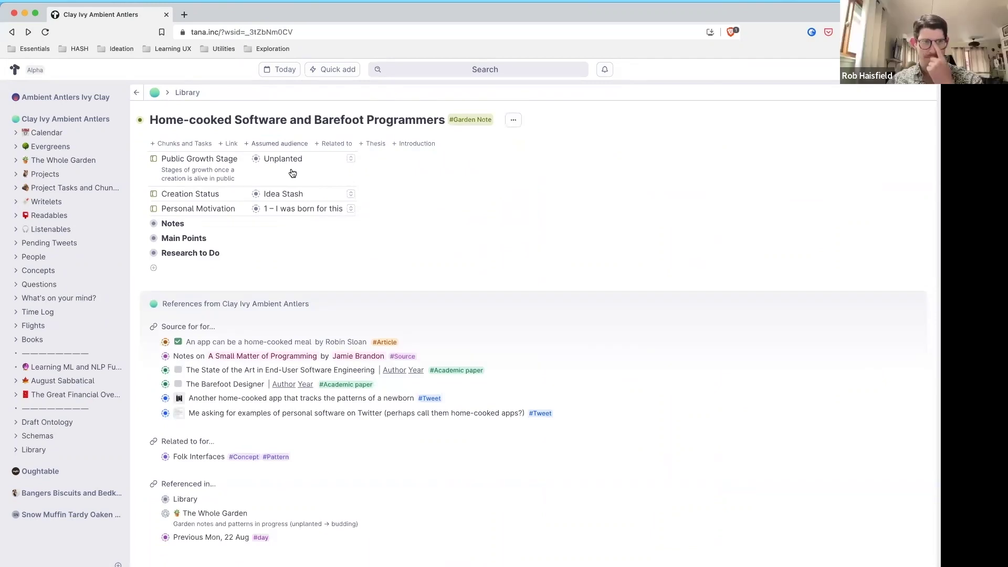
key(super+bracketleft)
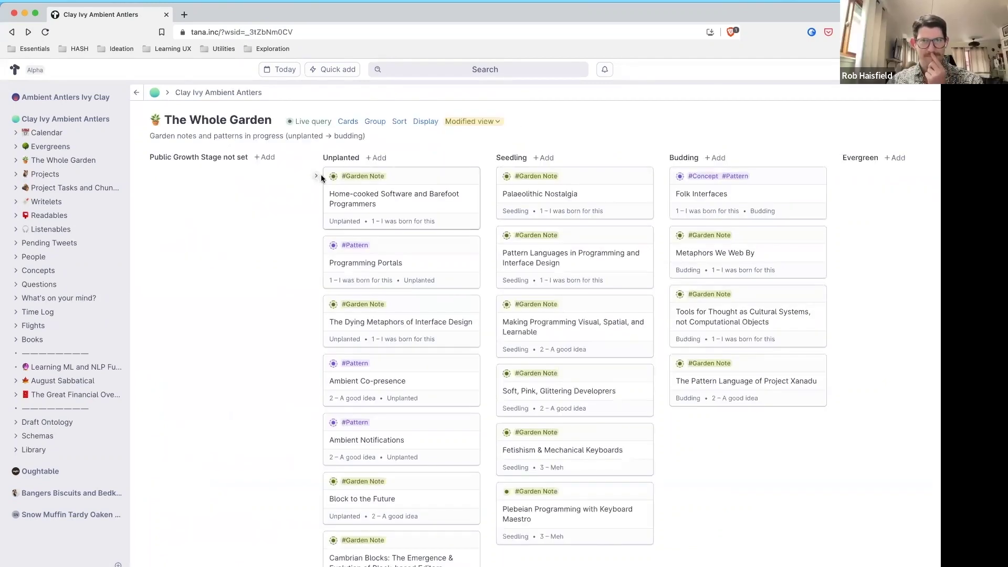
Expand the Home-cooked Software and Barefoot Programmers card with all its nested sections on the board and look through its content.
click(316, 176)
key(super+Down)
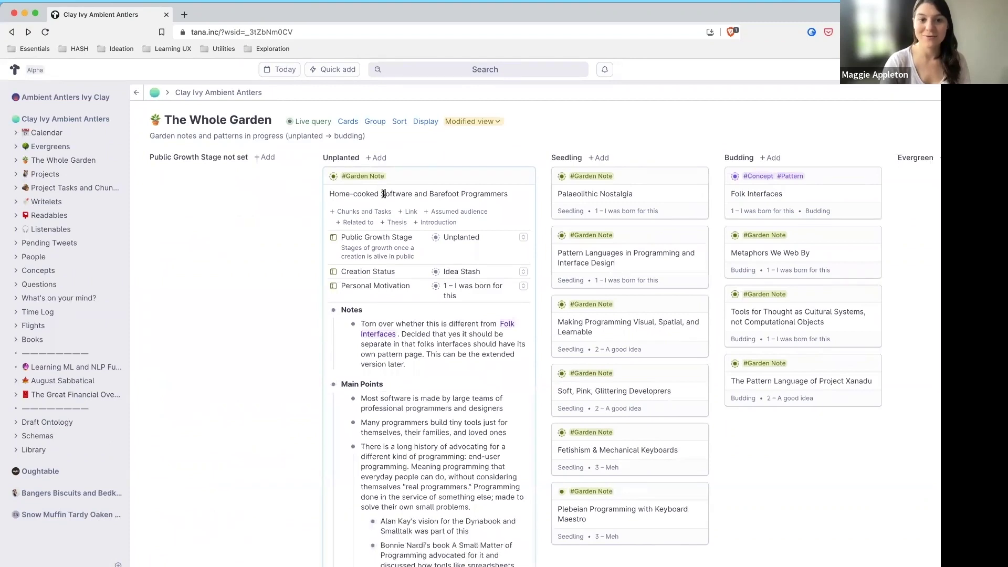
scroll(383, 193, down, 15)
scroll(383, 193, up, 15)
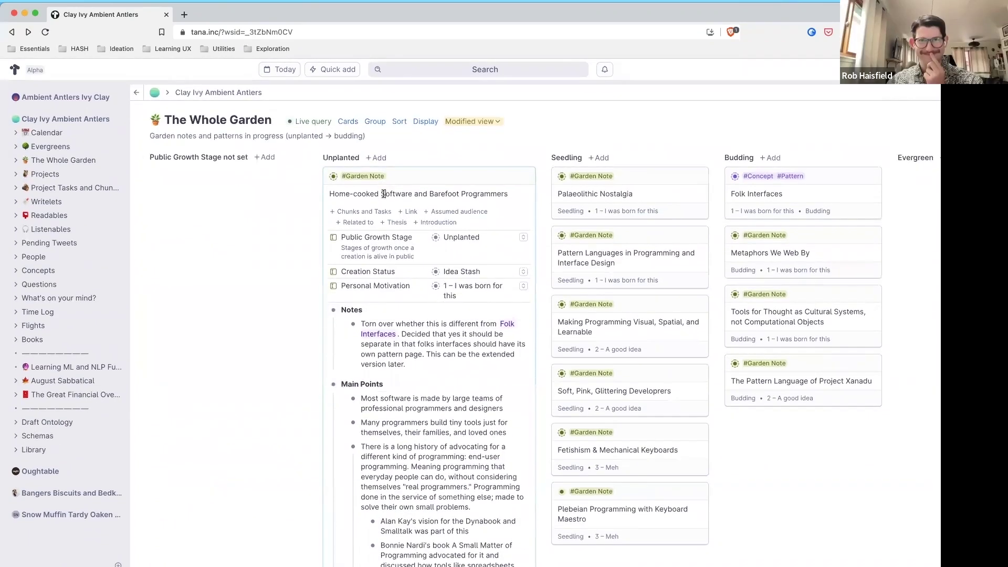
Open the expanded Home-cooked Software and Barefoot Programmers note as a page, go back to the board and reopen the note.
click(332, 179)
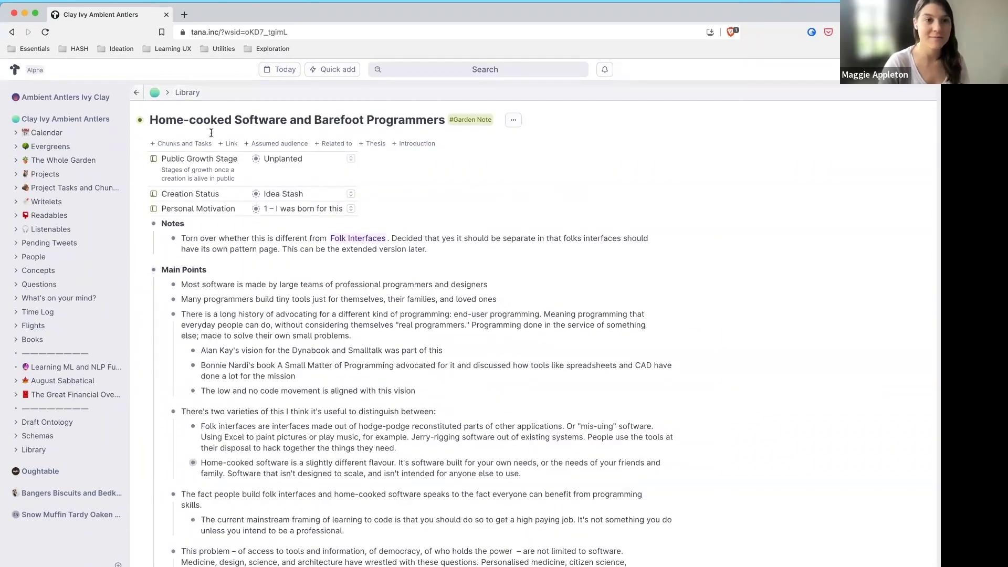
click(137, 94)
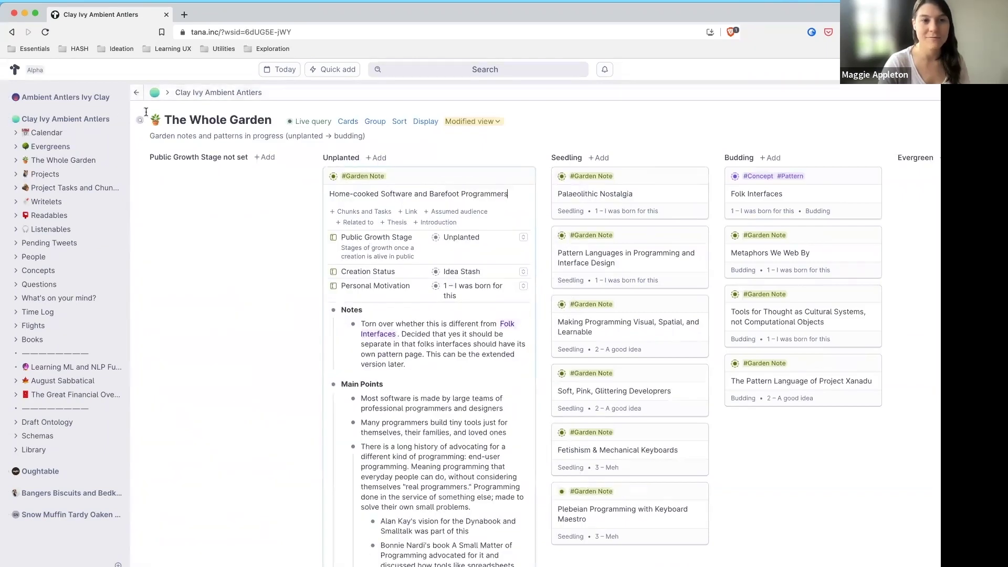
click(332, 178)
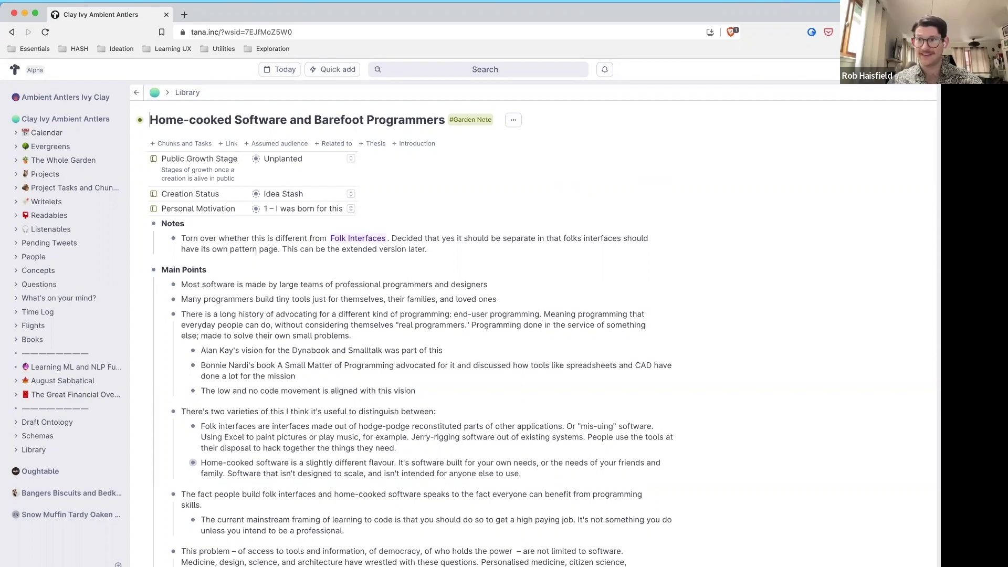
Turn on the showReferenceCounterAllPages experimental feature from the Tana labs options.
click(927, 69)
mouse_move(880, 124)
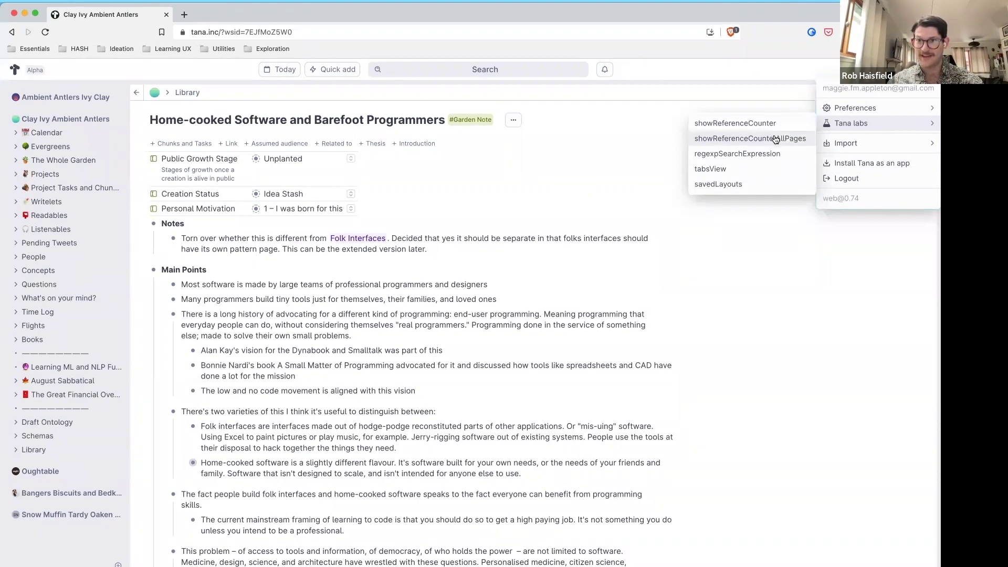
click(776, 138)
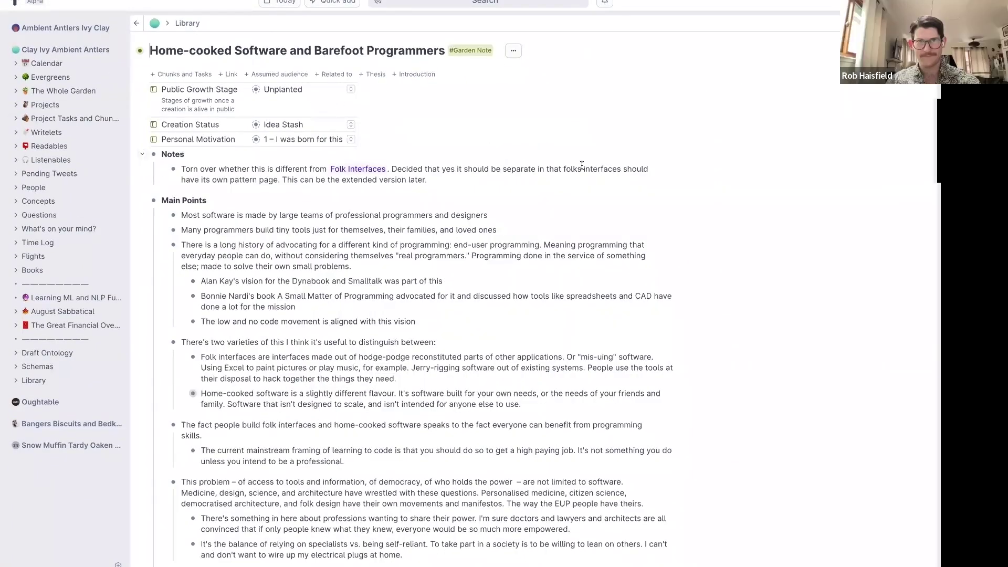
Look through the note down to its references and open the source article "An app can be a home-cooked meal".
scroll(394, 210, down, 7)
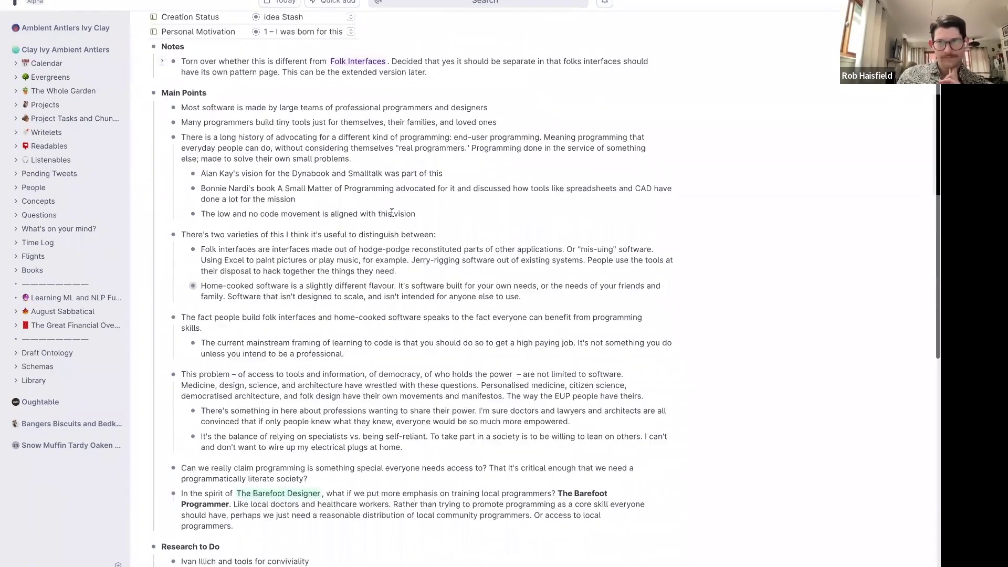
scroll(391, 212, down, 2)
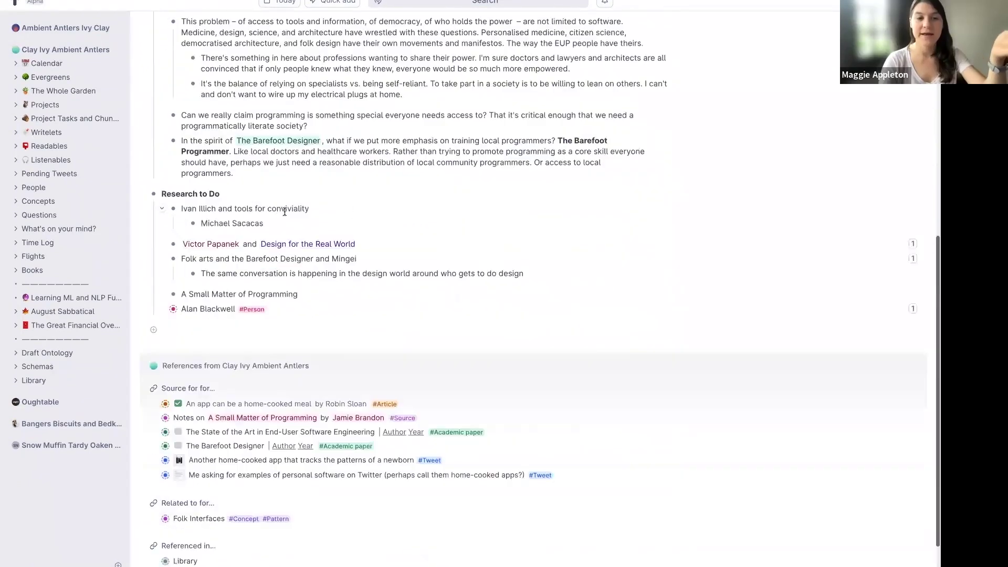
scroll(288, 313, down, 1)
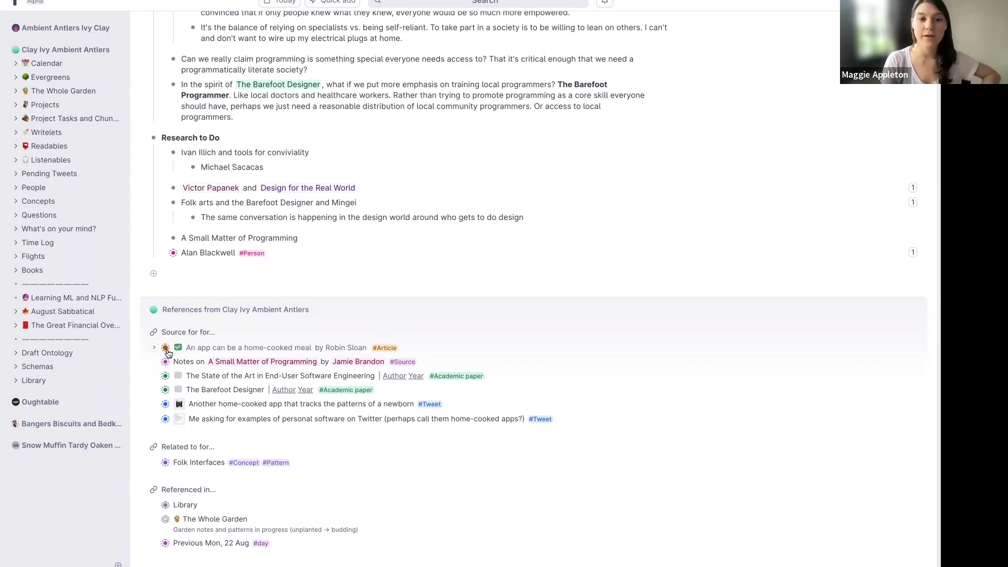
click(166, 348)
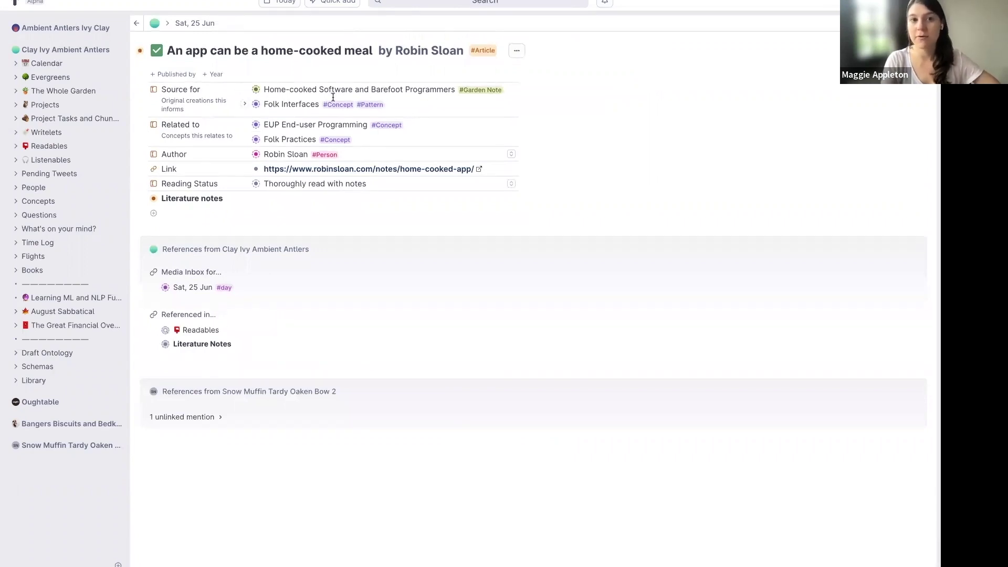
Open the Folk Interfaces pattern from the article's Source for field and examine its references and content.
click(256, 107)
scroll(255, 105, down, 10)
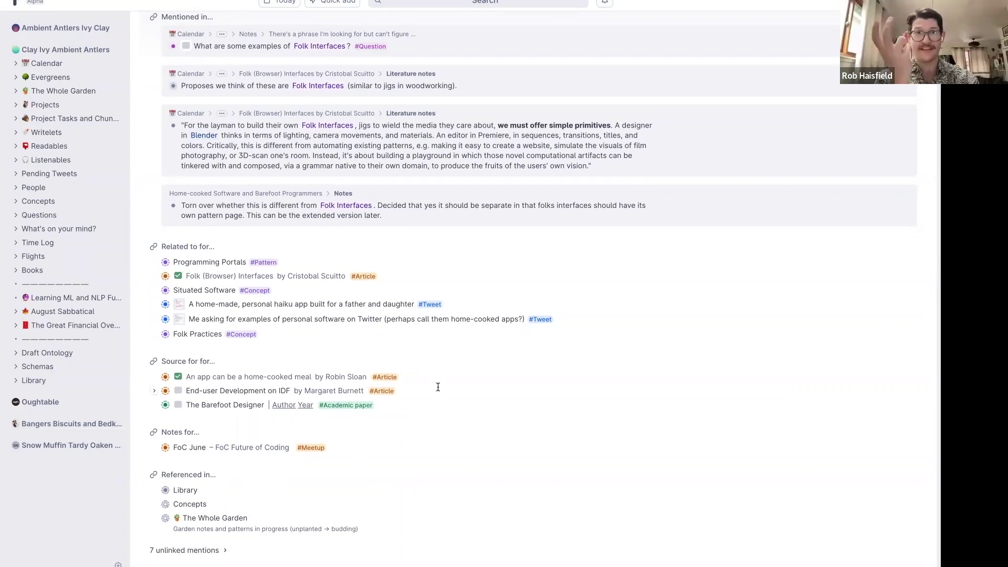
scroll(438, 387, up, 1)
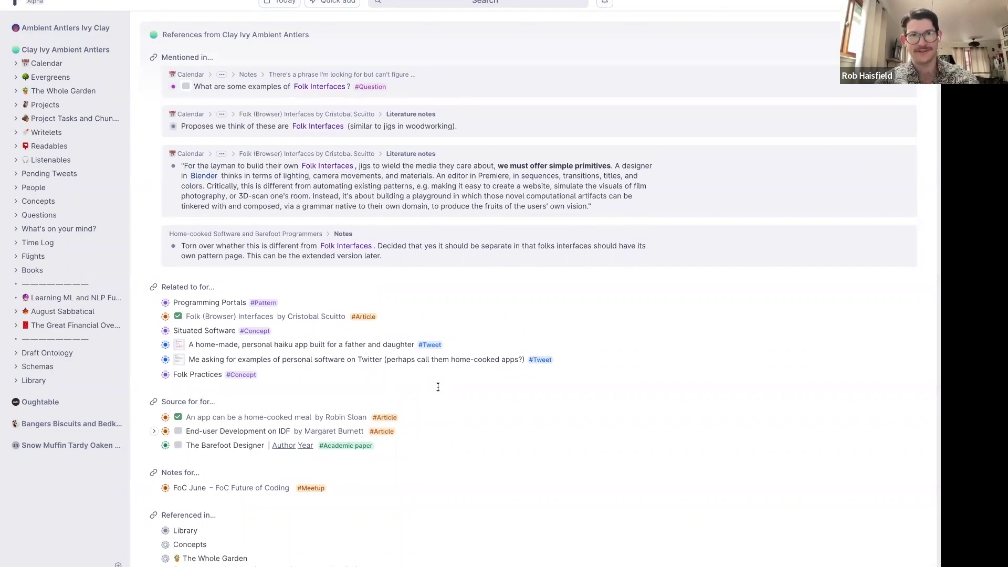
scroll(438, 387, up, 15)
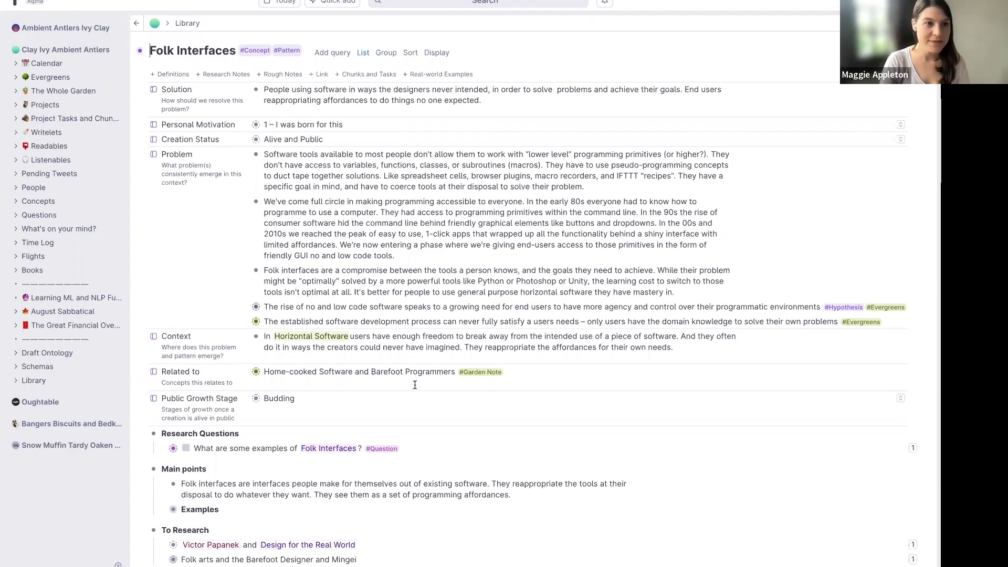
Open the list of all #Pattern nodes, add a new pattern named "Coloured Tags" at its end and expand it.
click(290, 50)
click(174, 426)
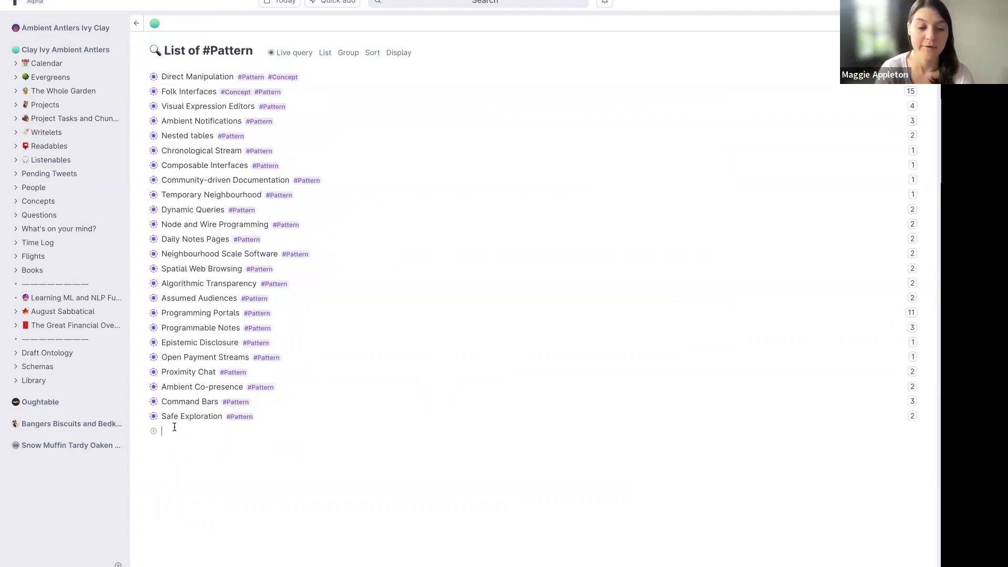
text(Coloured Ta)
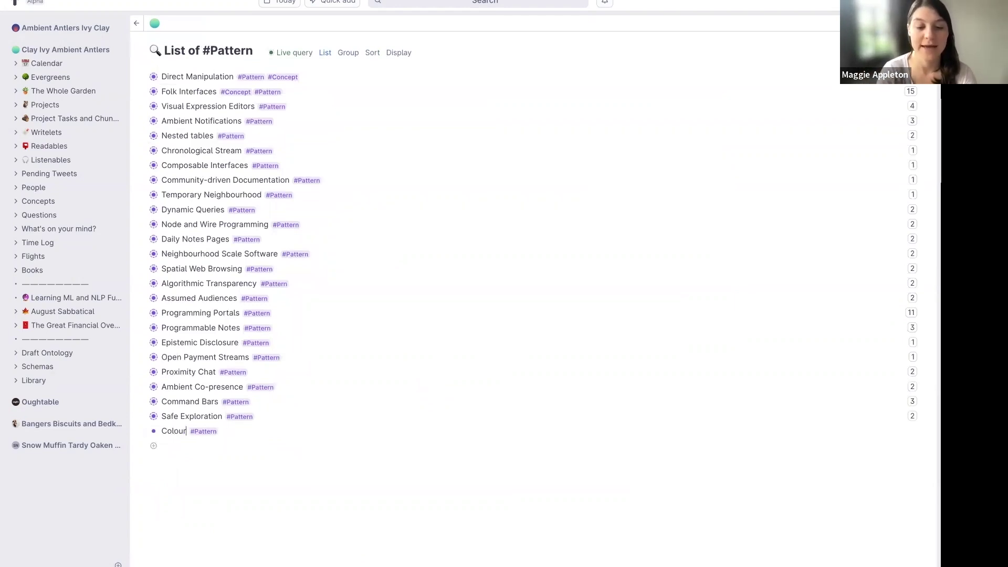
text(gs)
key(ctrl+Down)
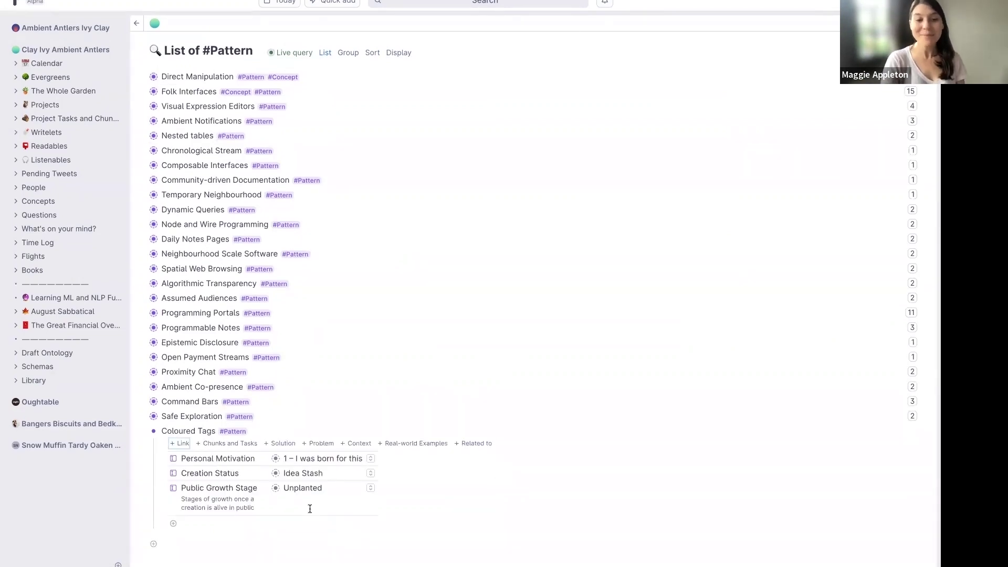
Add the suggested Problem, Context, Solution and Real-world Examples fields to the Coloured Tags pattern.
click(316, 445)
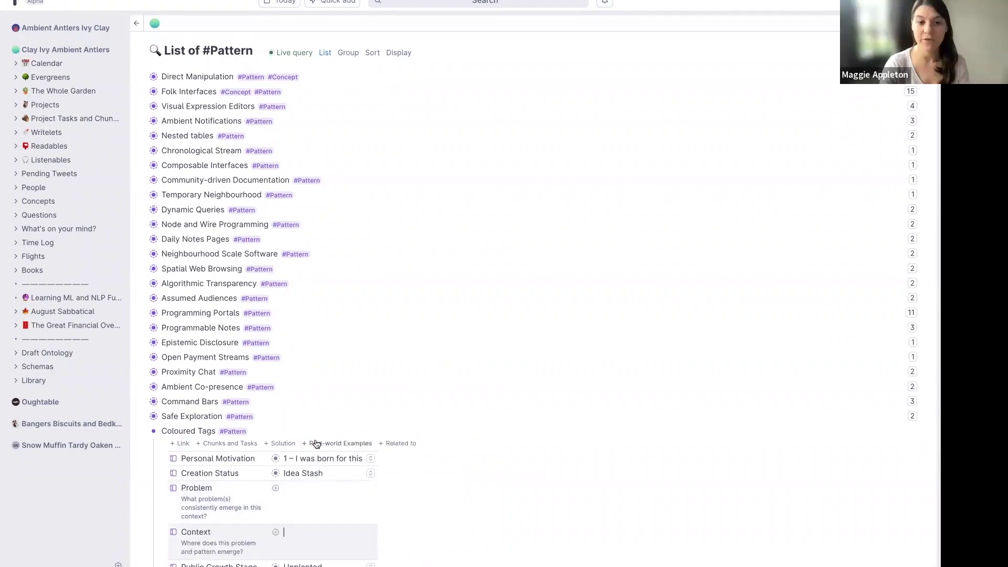
click(315, 446)
click(280, 388)
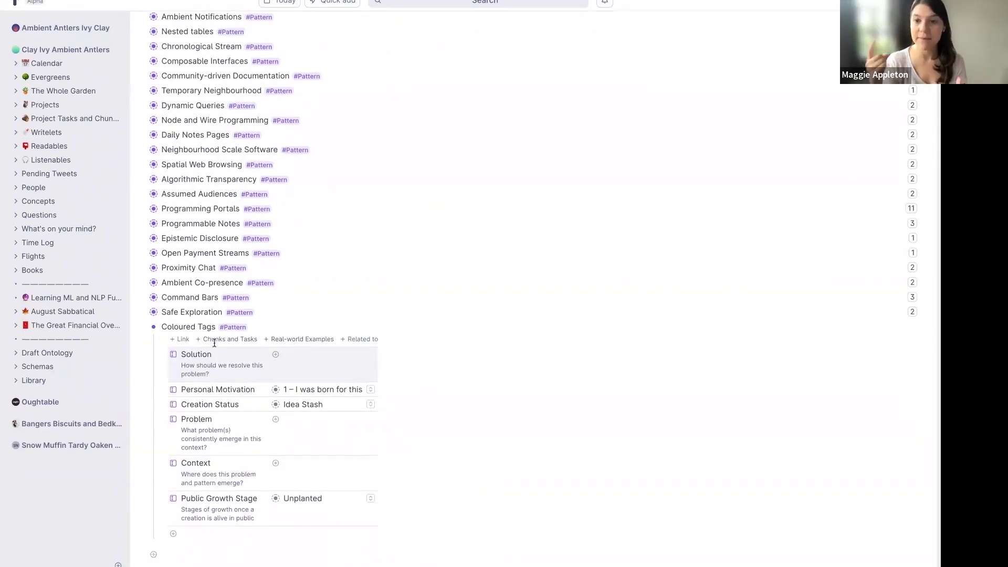
click(300, 339)
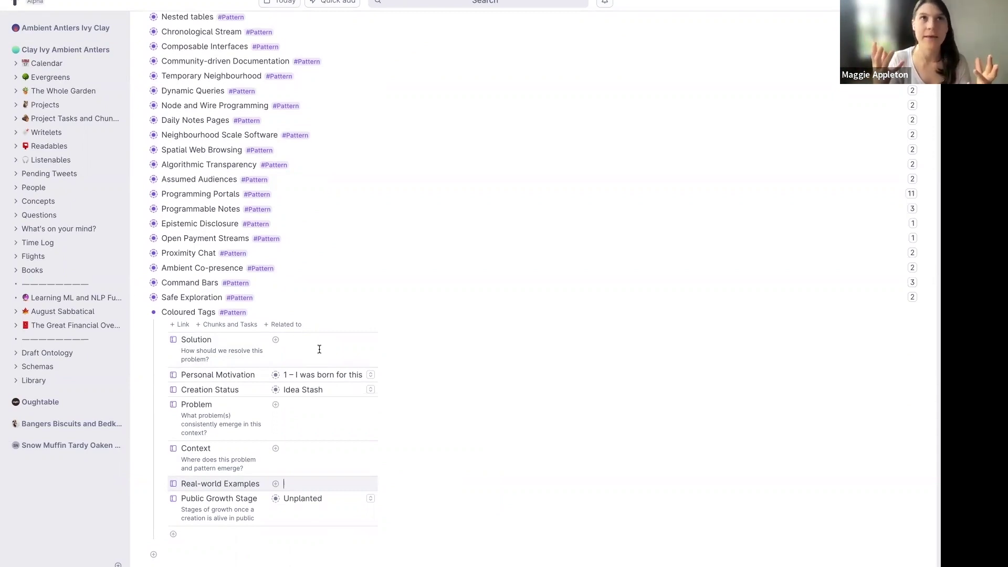
Add a child node under Coloured Tags and apply the Introduction supertag to it.
click(260, 534)
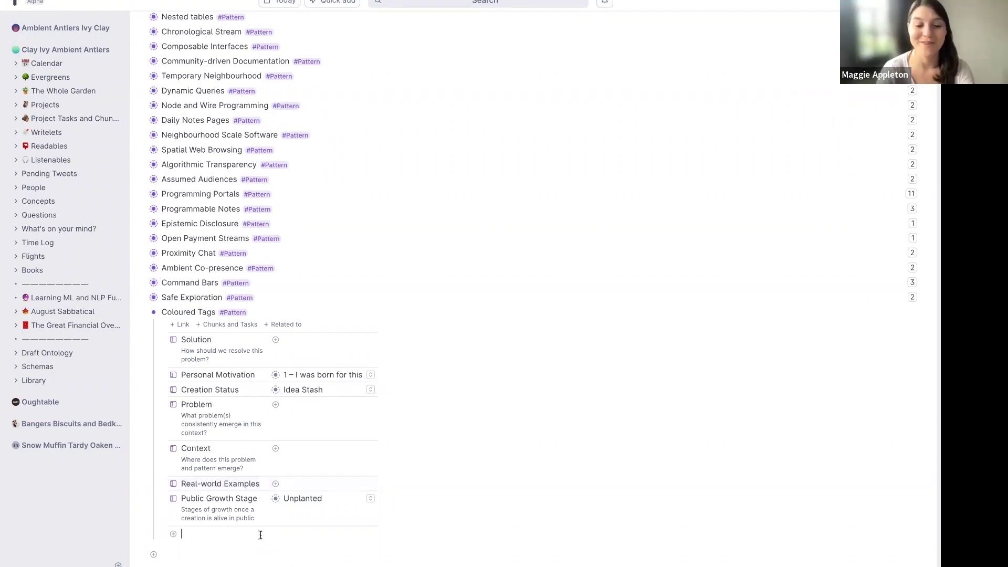
text(#int)
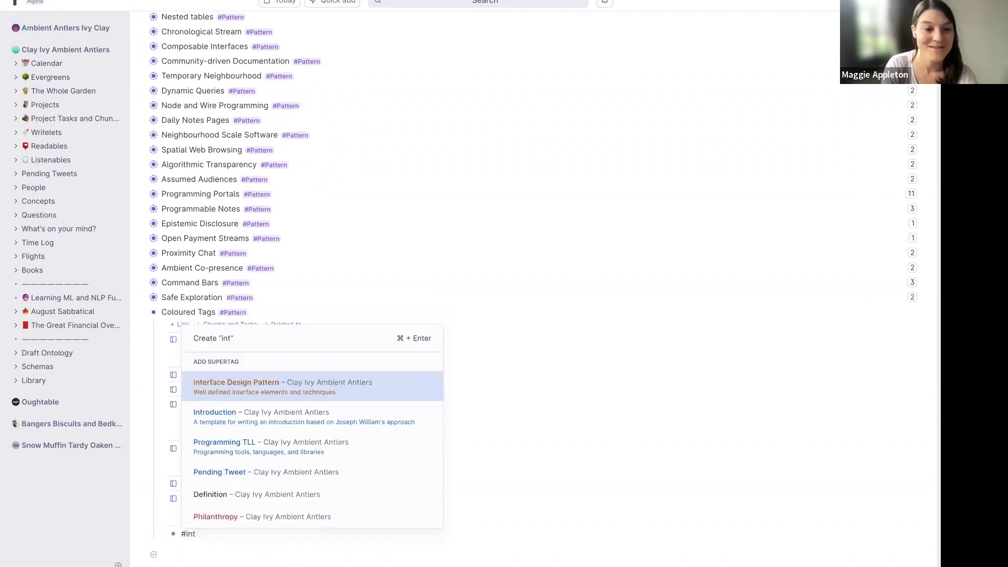
key(Return)
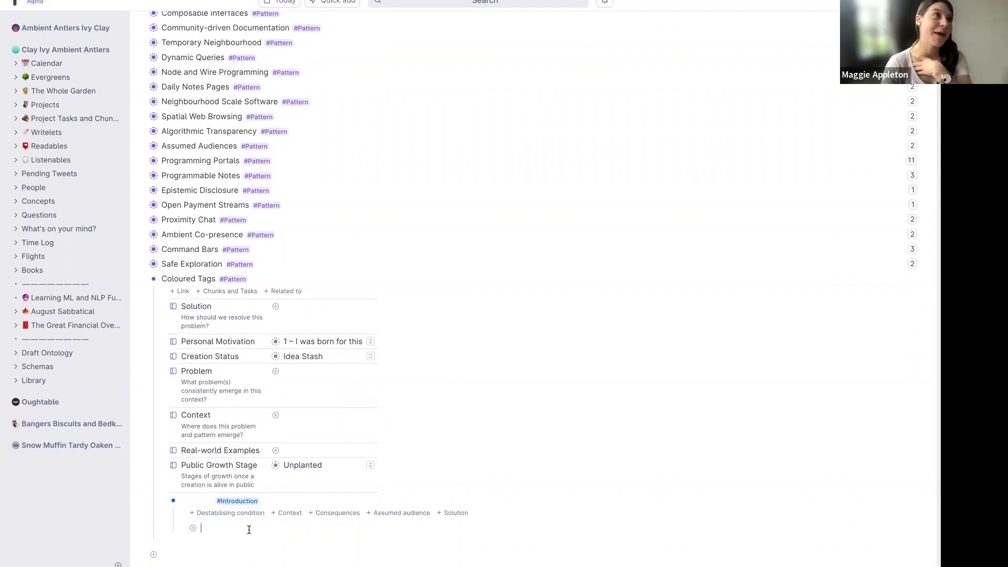
scroll(413, 32, up, 3)
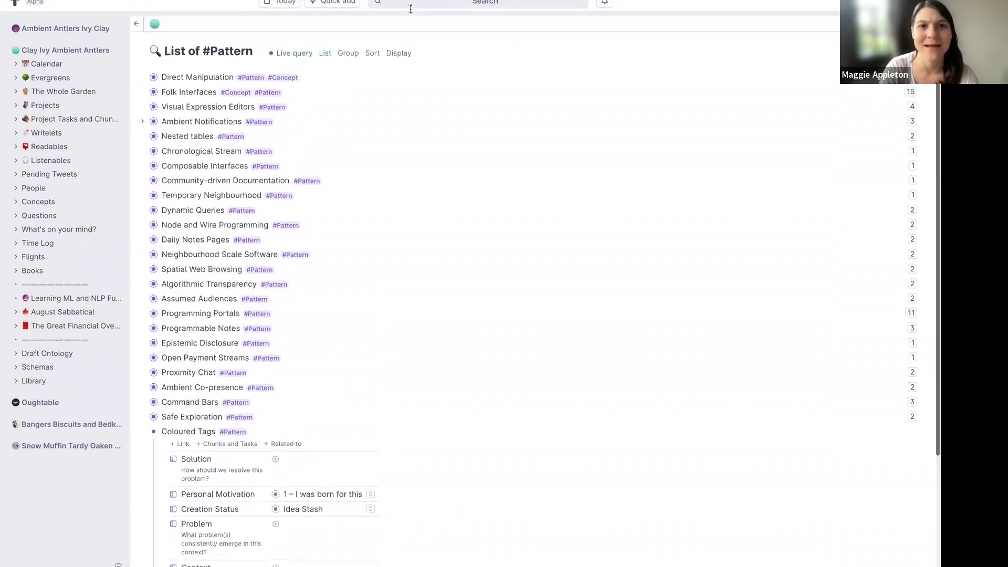
text(williams)
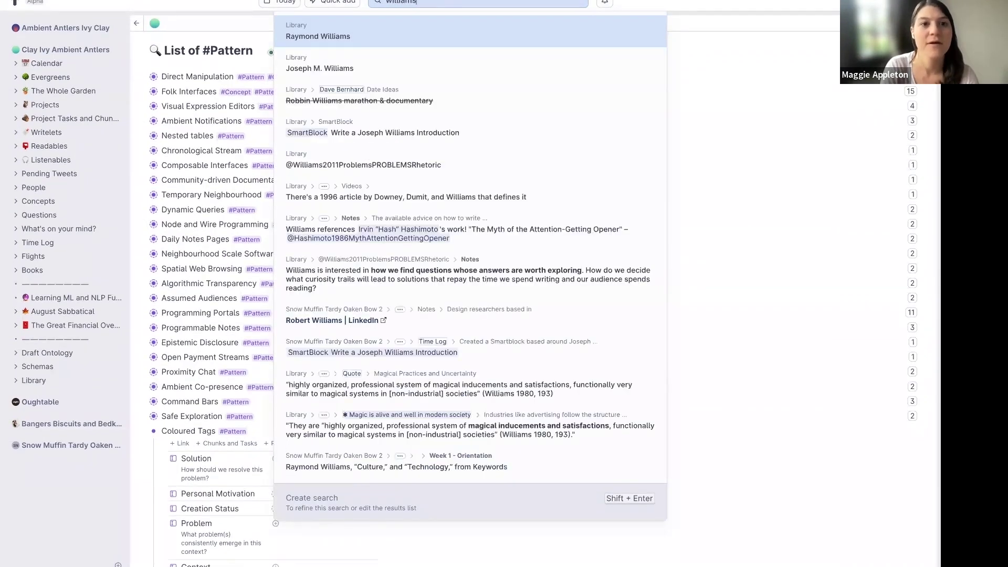
key(Down)
key(Down)
key(Down)
key(Down)
key(Down)
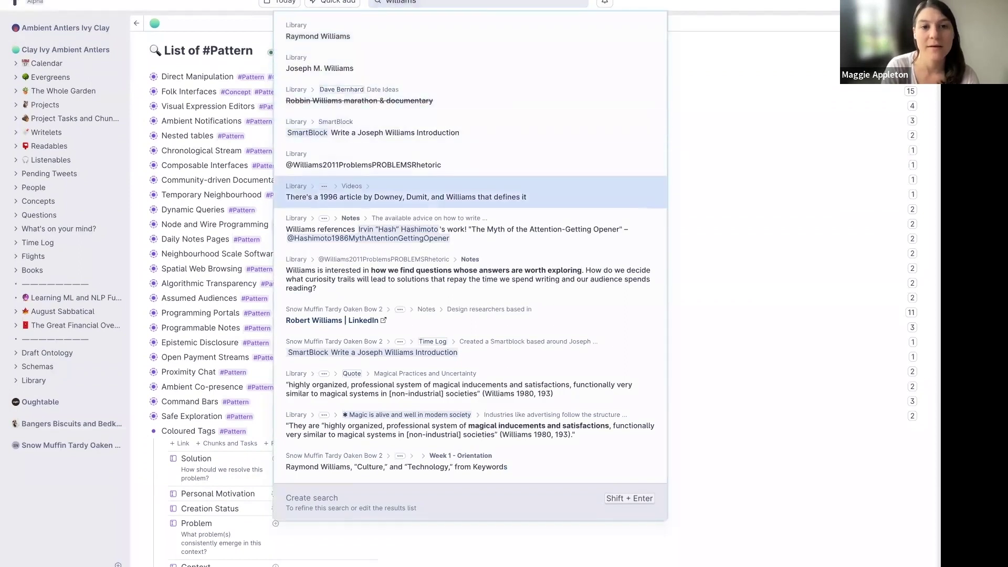
key(Up)
key(Return)
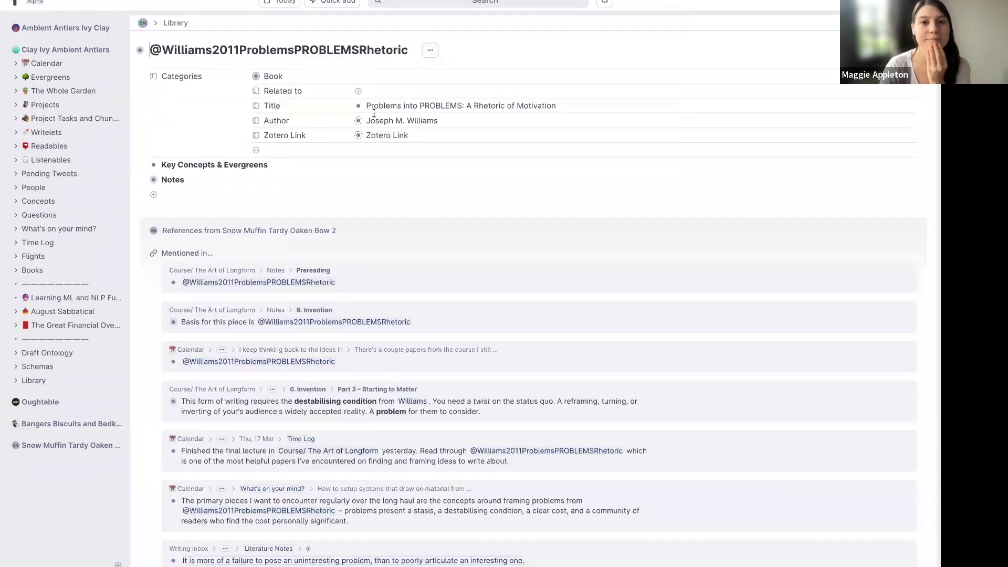
scroll(321, 225, down, 1)
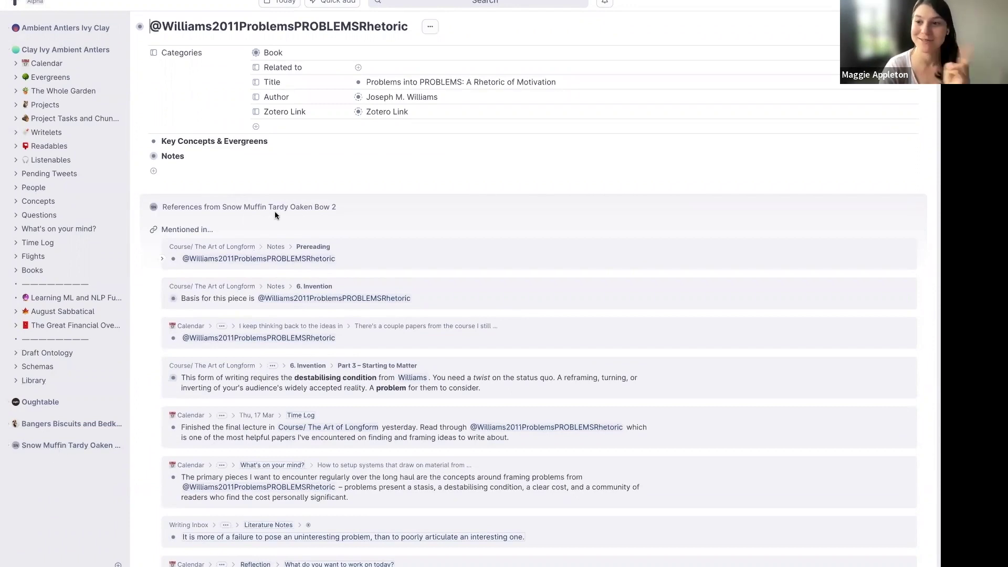
scroll(275, 211, down, 3)
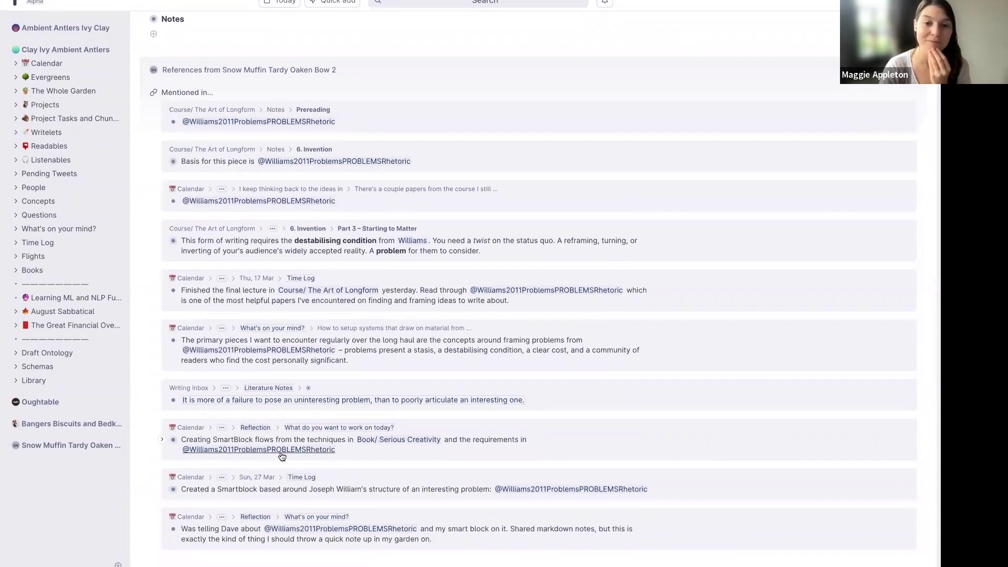
scroll(282, 456, up, 1)
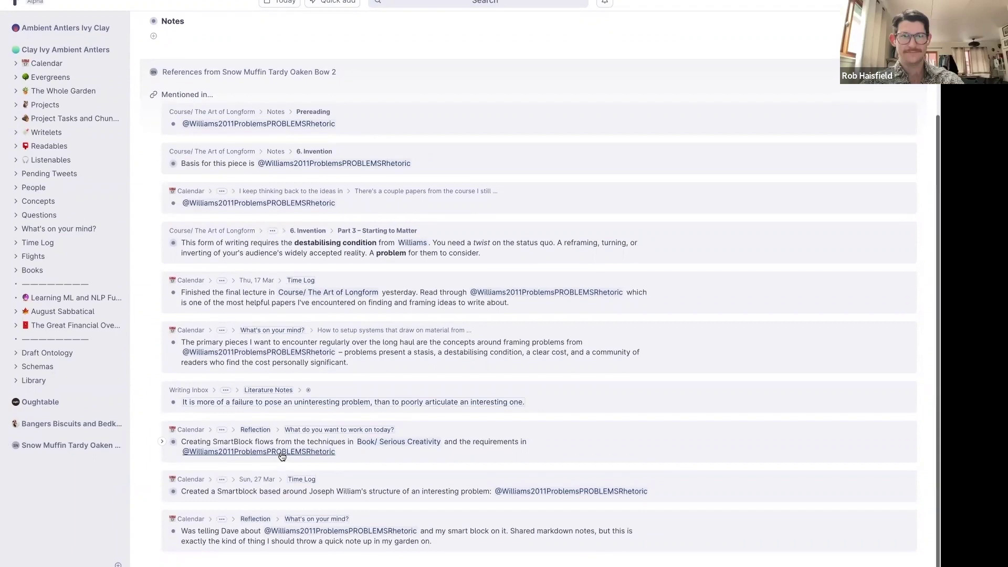
scroll(282, 457, up, 1)
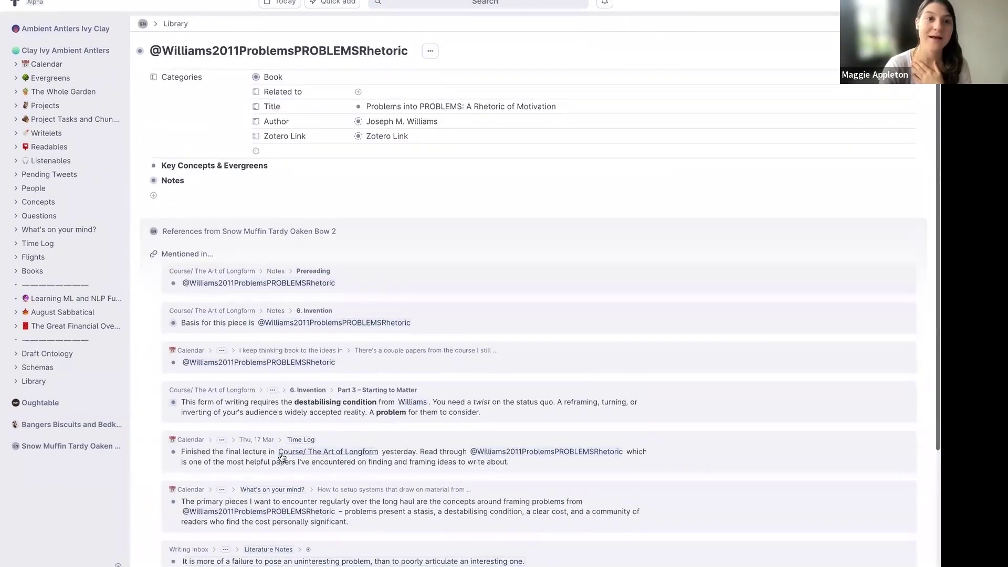
key(super+bracketleft)
Add the Destabilising condition, Context, Consequences and Assumed audience fields to the Introduction node under Coloured Tags.
scroll(282, 453, down, 1)
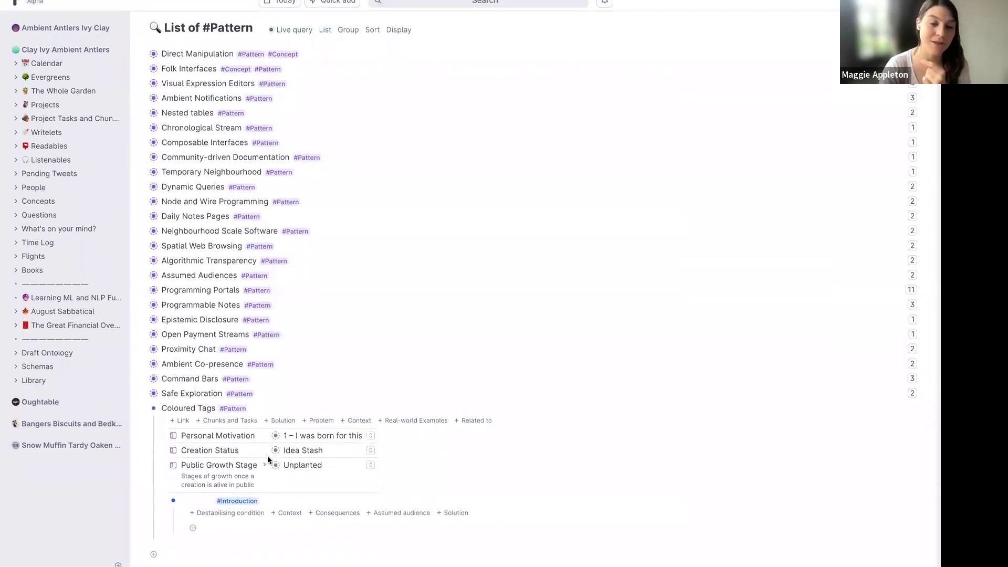
click(236, 518)
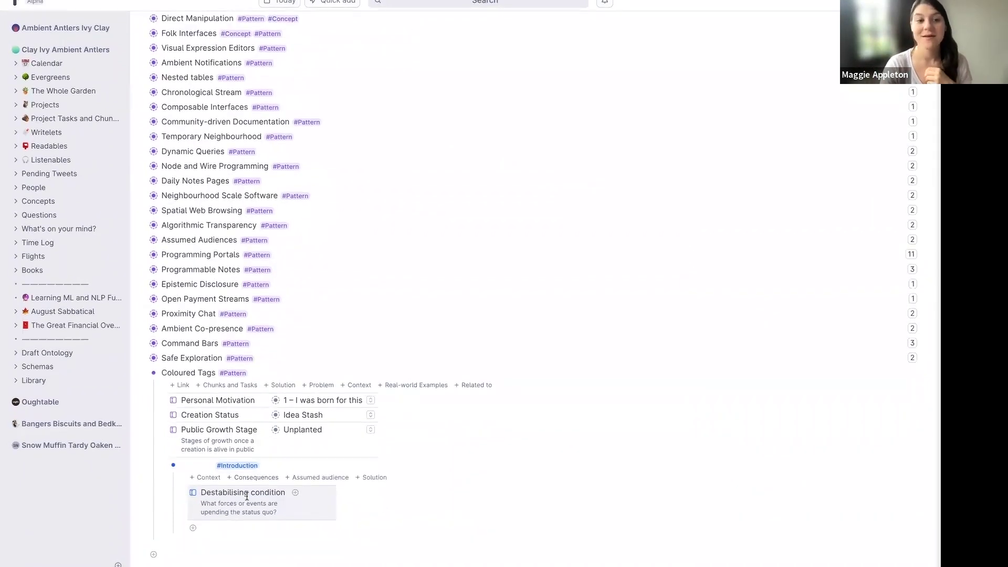
click(213, 483)
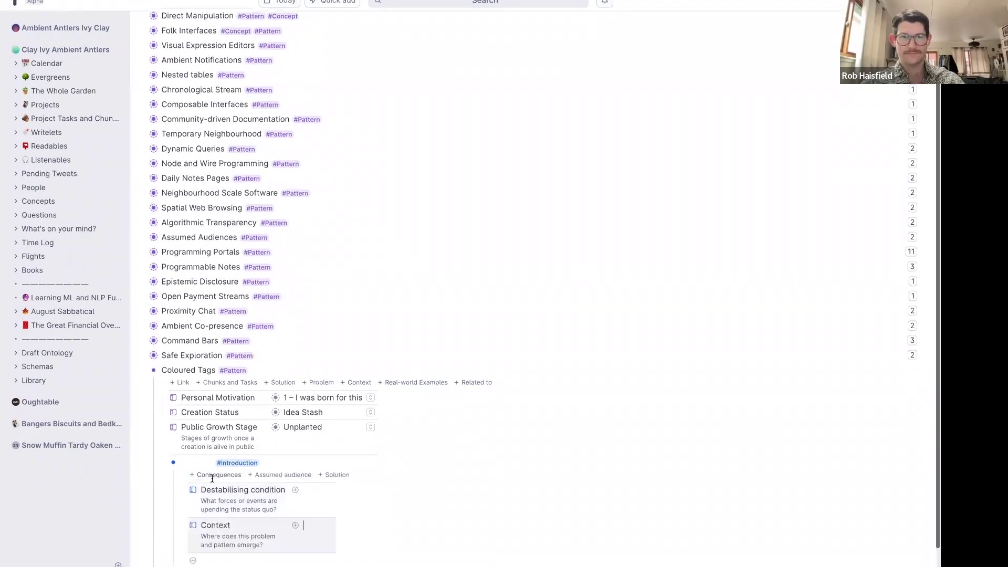
click(236, 442)
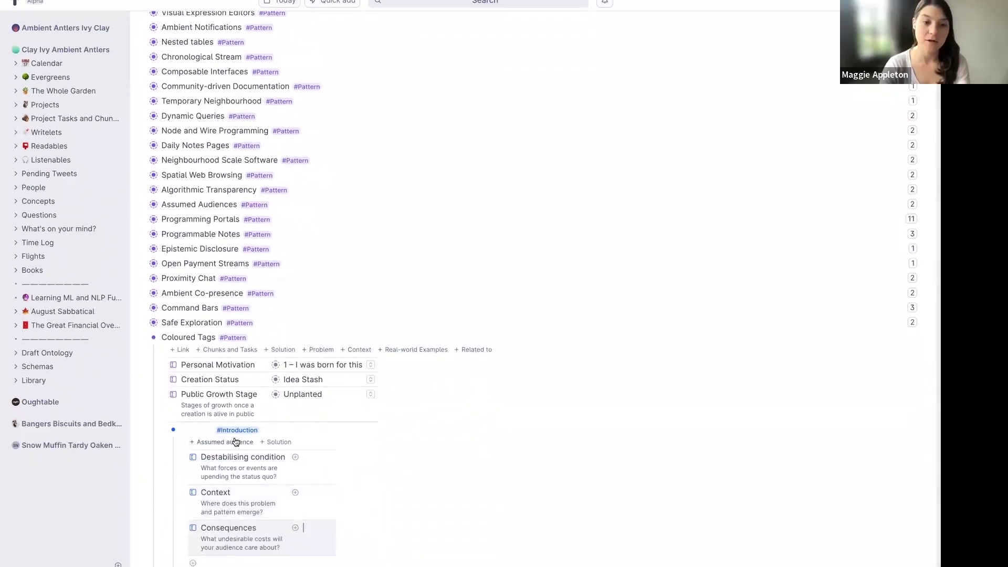
click(231, 408)
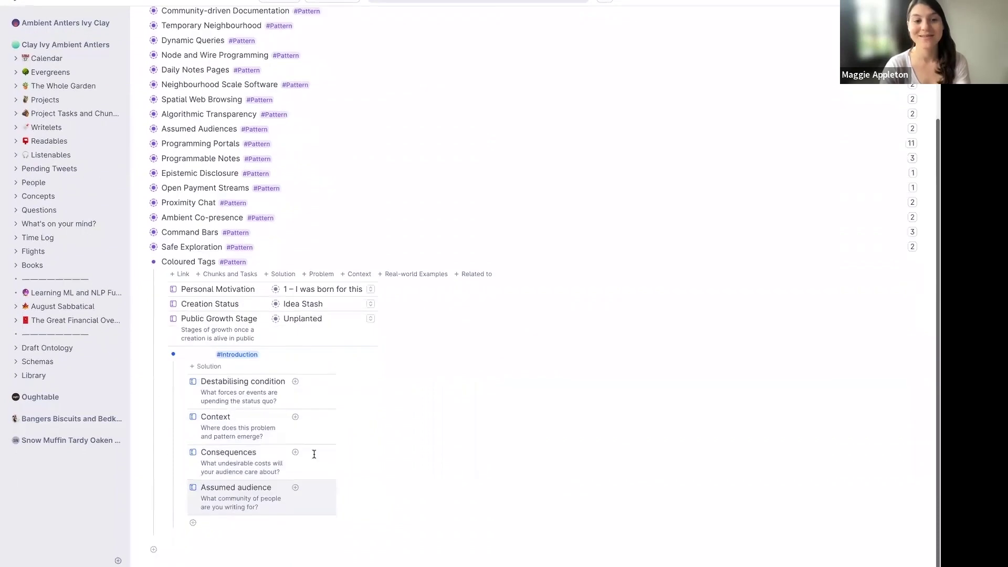
click(318, 435)
click(315, 465)
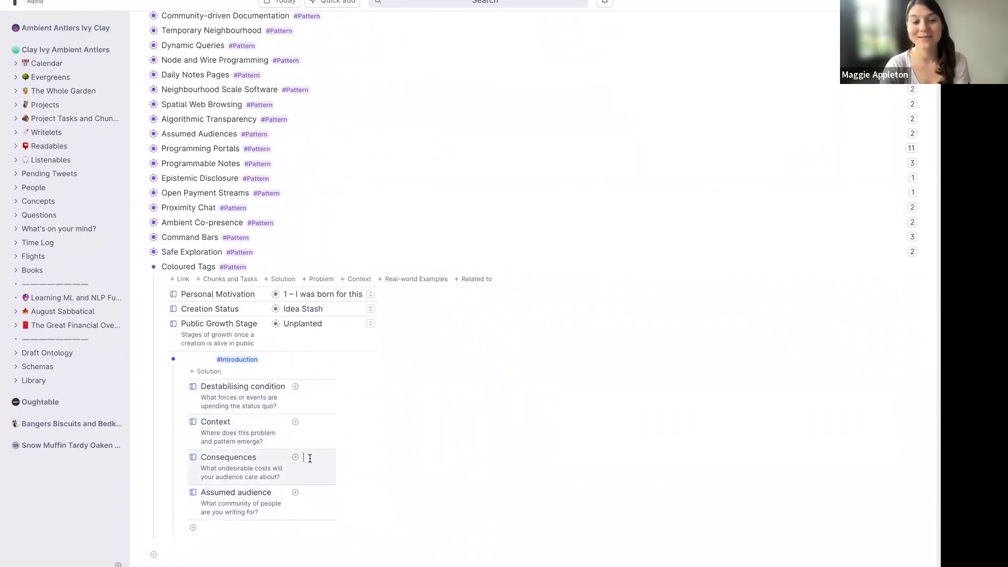
click(309, 428)
click(314, 387)
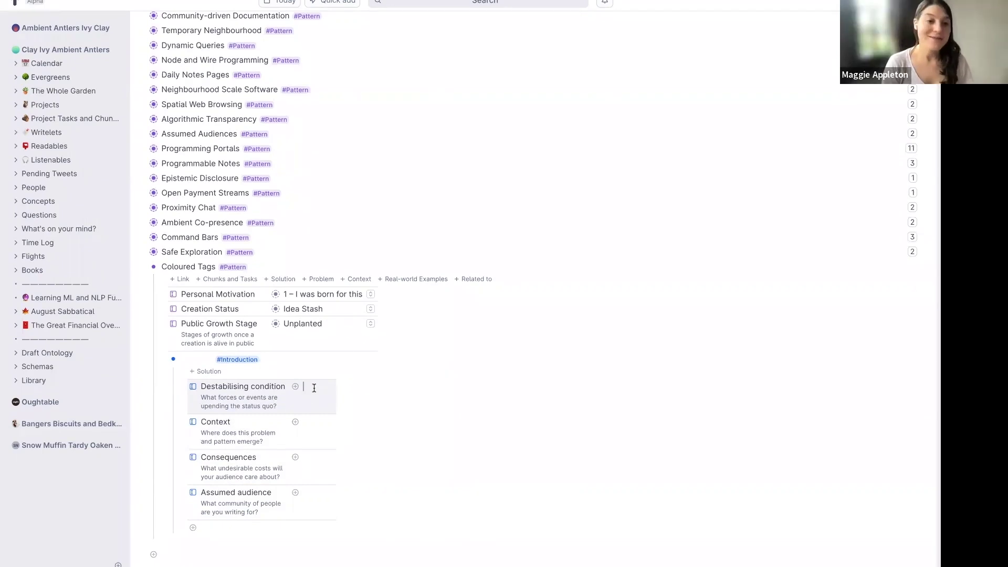
click(273, 361)
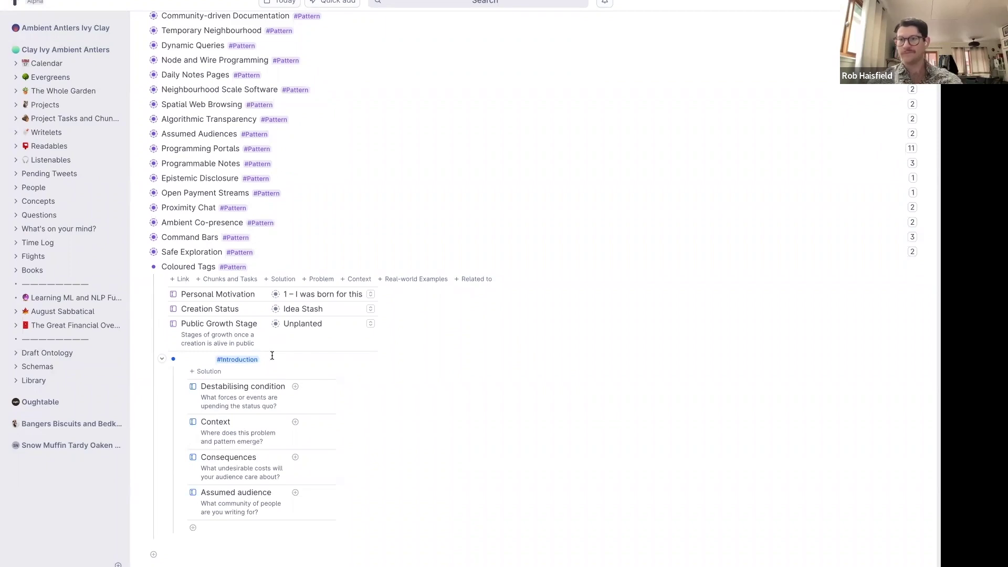
Open the Draft Ontology page of the Clay Ivy Ambient Antlers workspace.
click(63, 355)
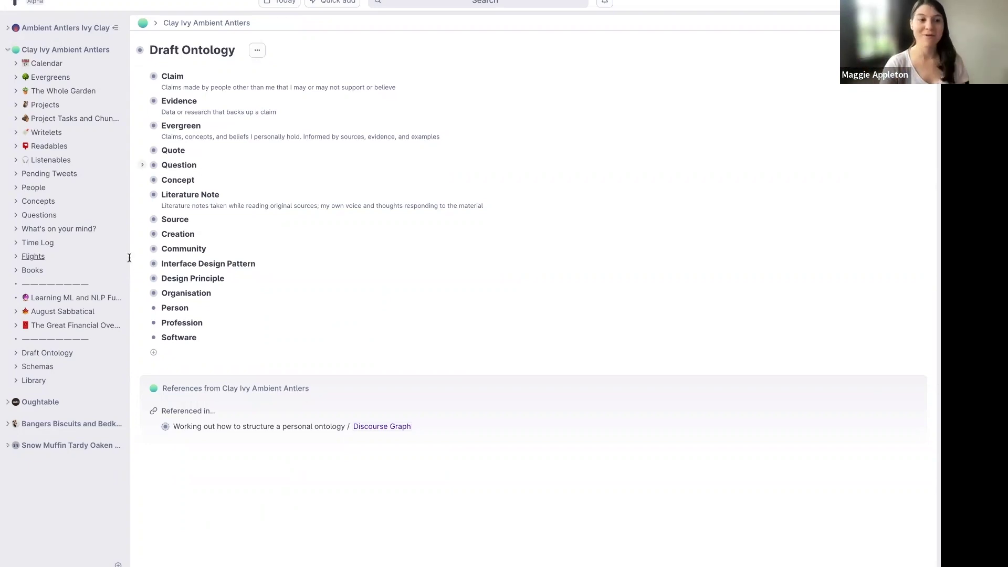
Expand the Evidence, Claim and Evergreen nodes in the Draft Ontology to view their relationships.
click(199, 336)
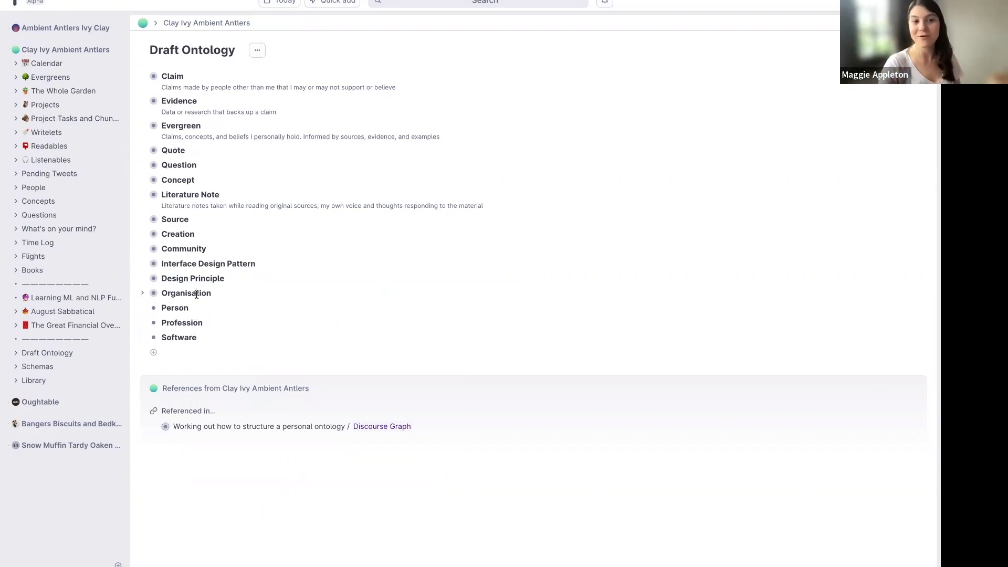
click(178, 278)
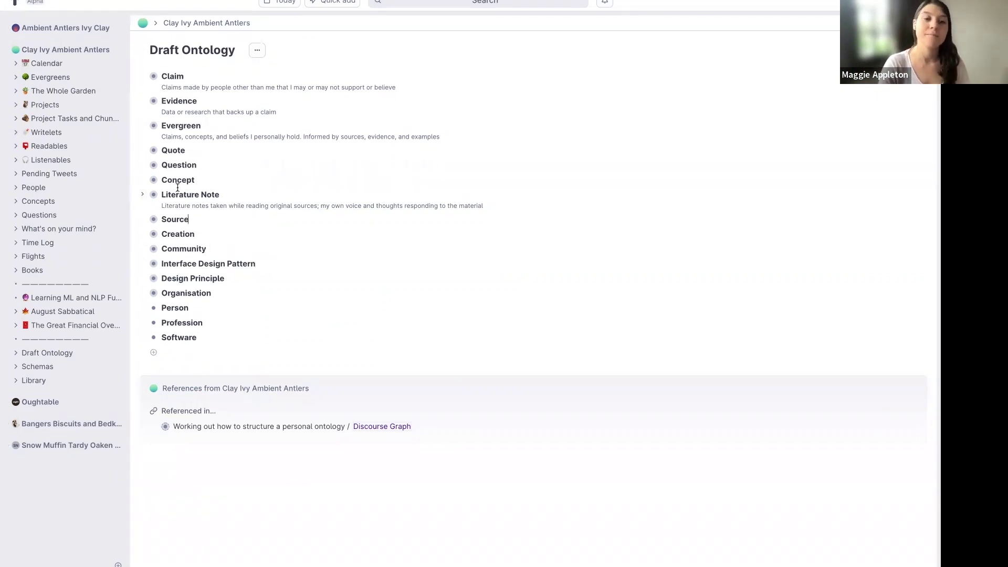
click(227, 223)
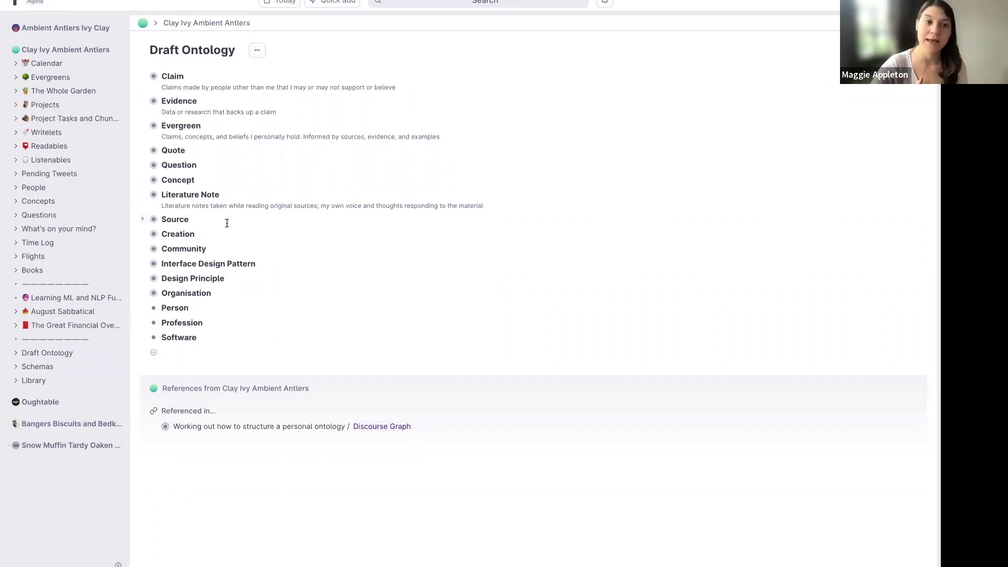
click(142, 101)
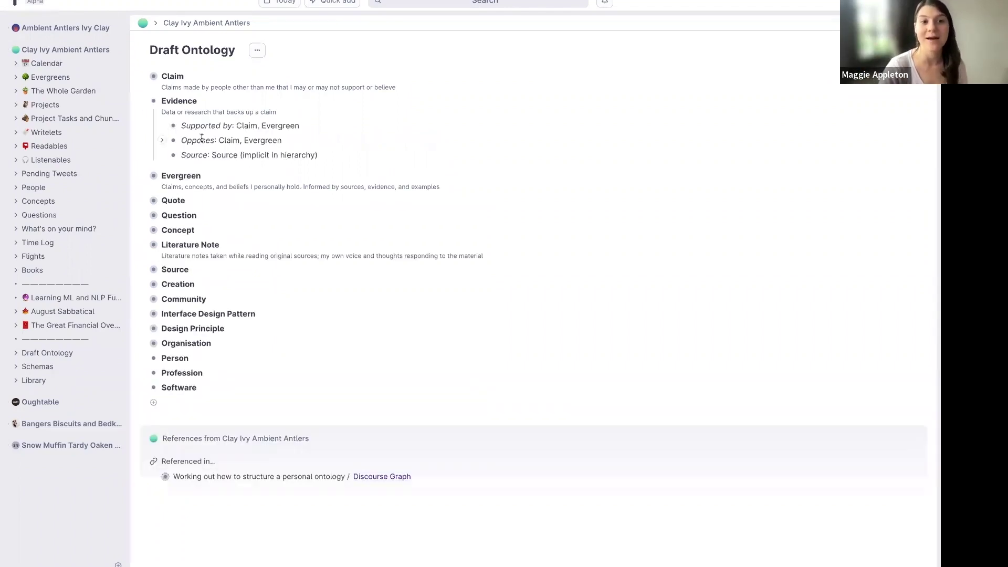
click(142, 76)
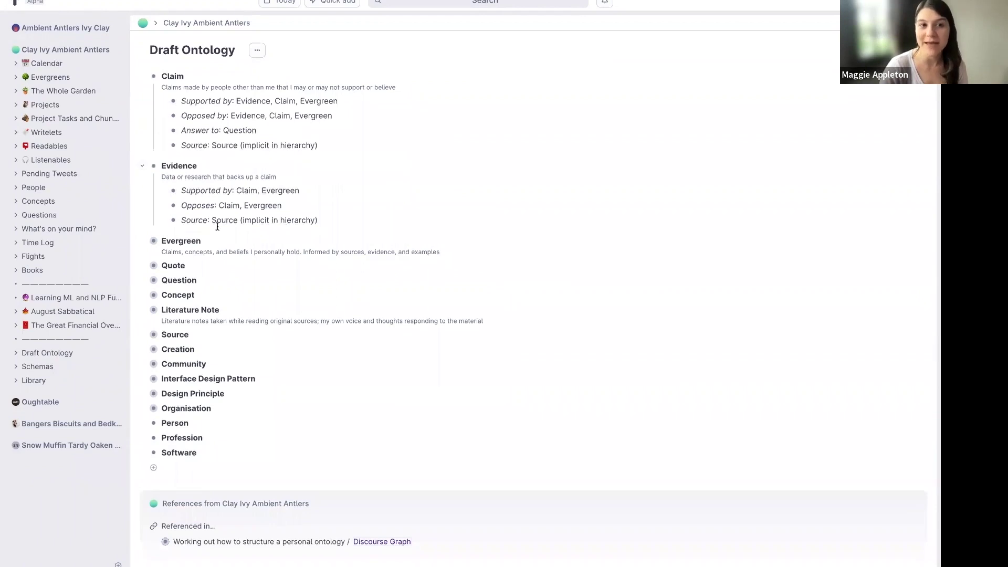
click(142, 241)
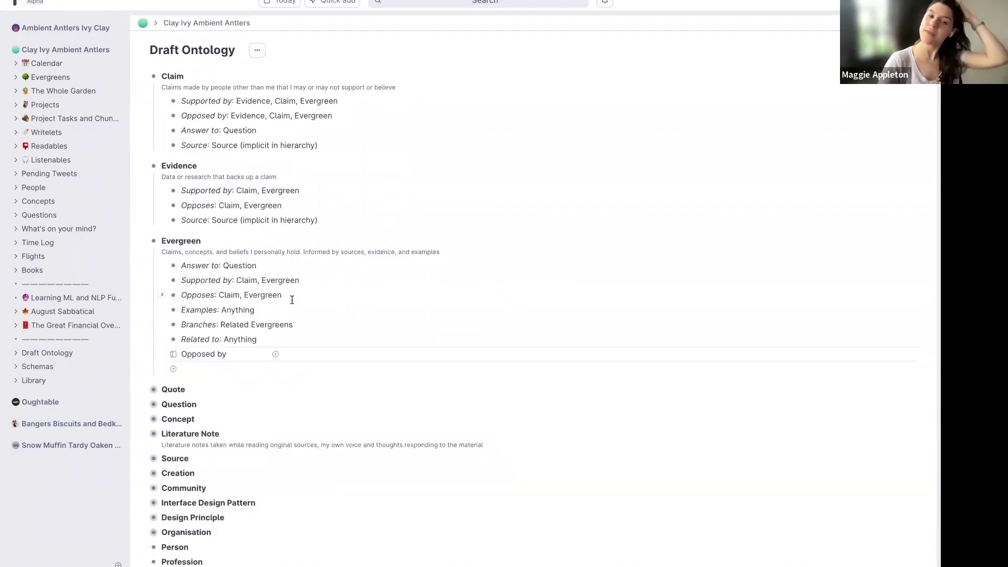
From Schemas, open the Airline tag's settings, list the nodes that use it and open the Virgin node.
click(48, 367)
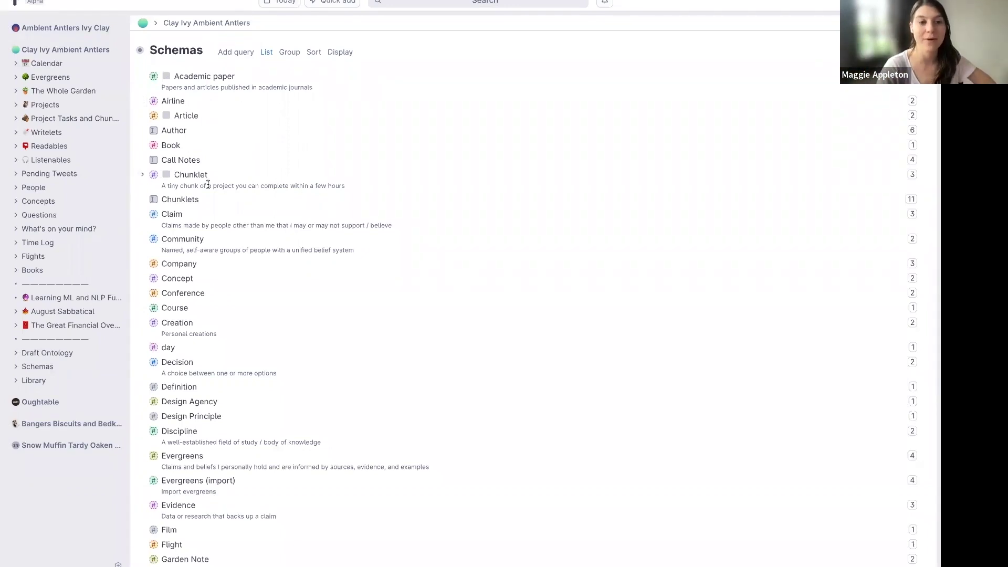
click(153, 101)
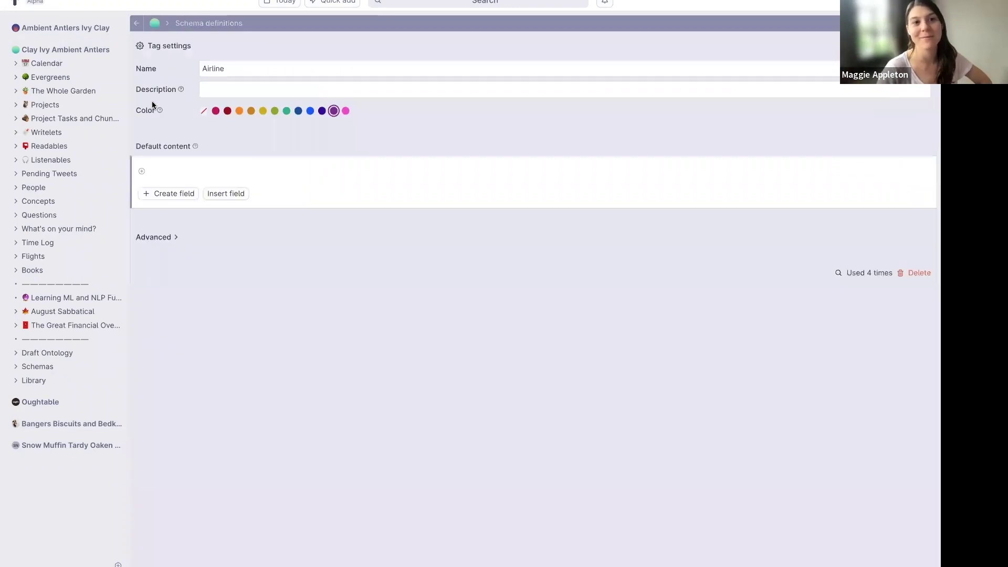
click(875, 273)
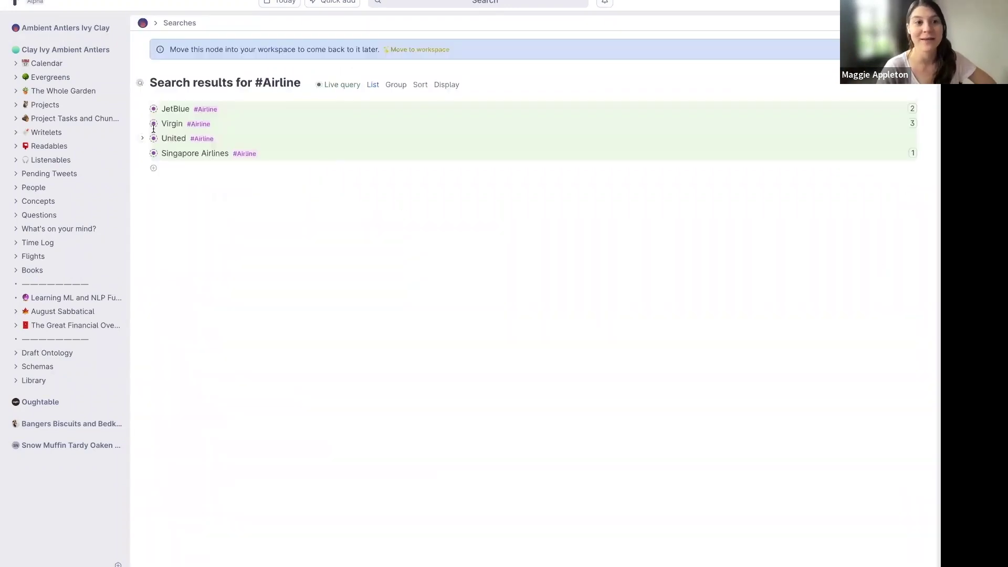
click(154, 125)
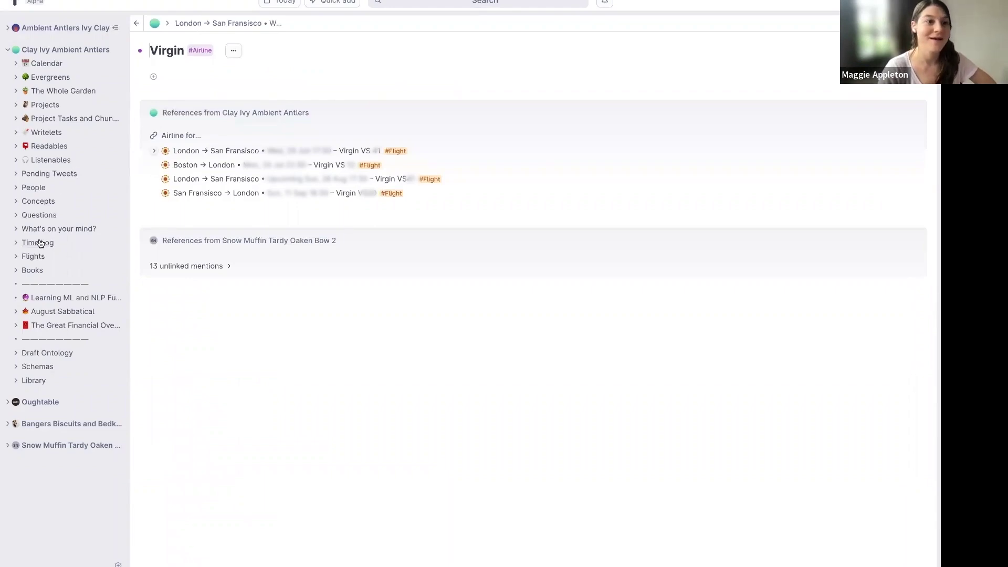
Open the Flights live query and add a Flight number column to its table.
click(38, 257)
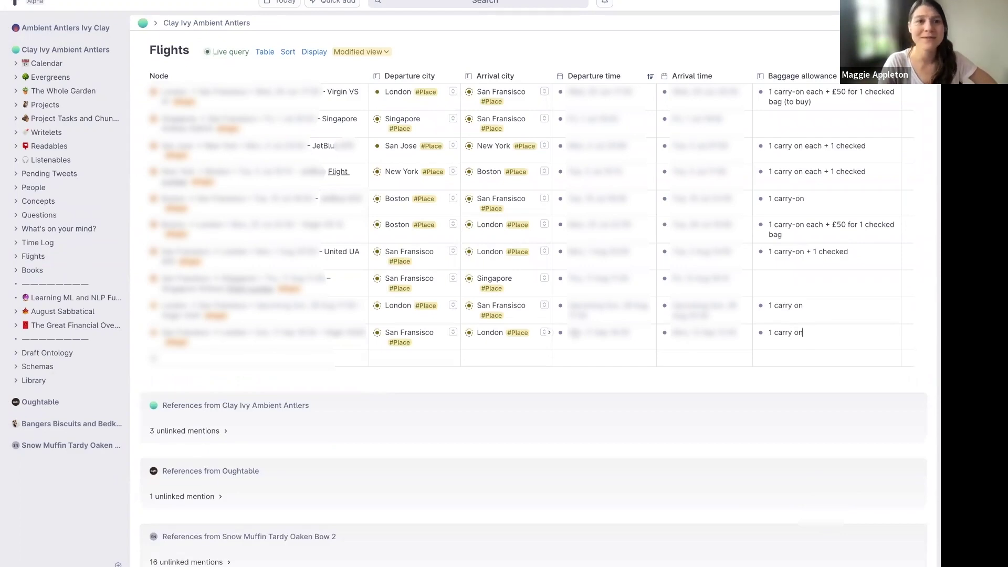
click(907, 76)
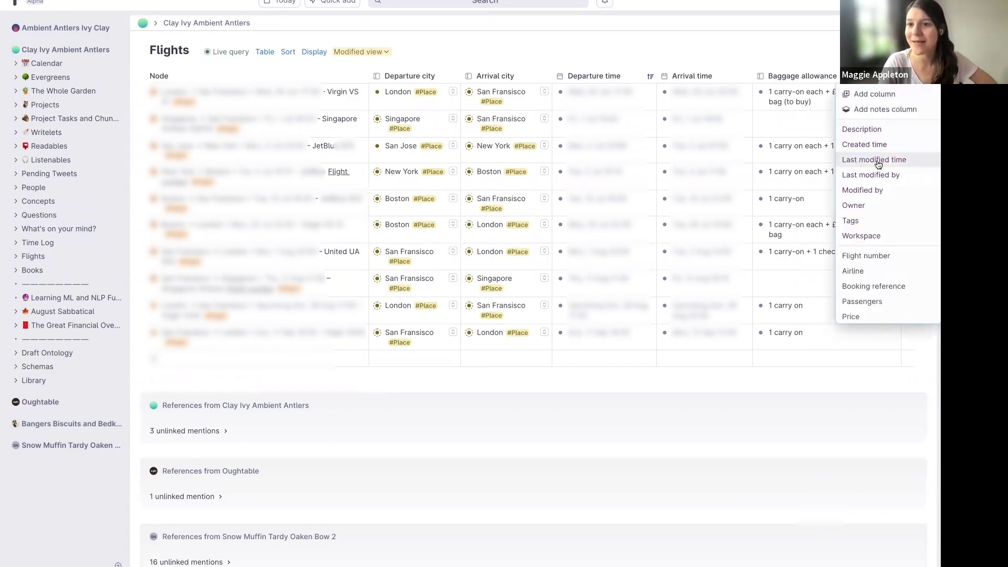
click(861, 258)
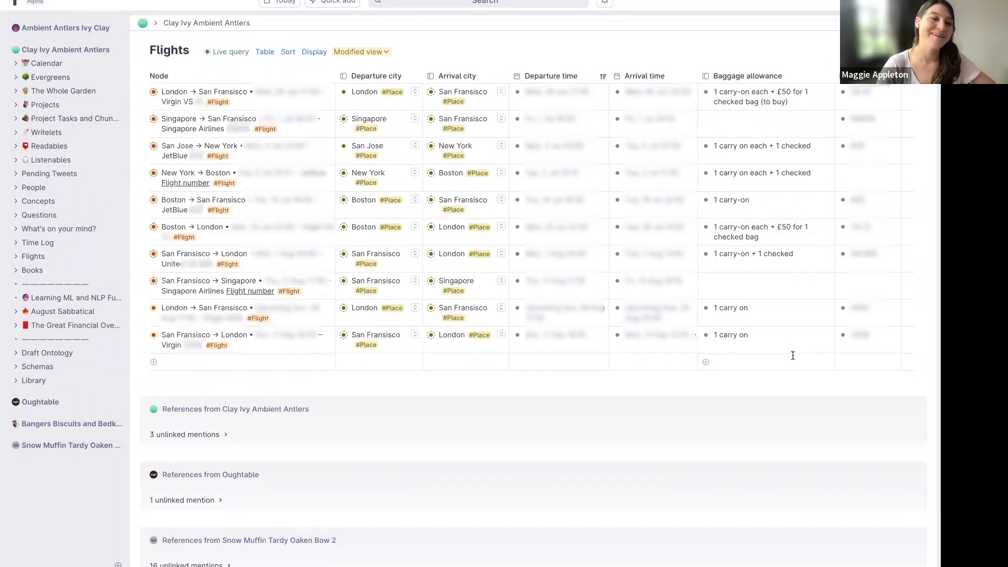
Look through the full list of supertags and fields on the Schemas page.
click(42, 367)
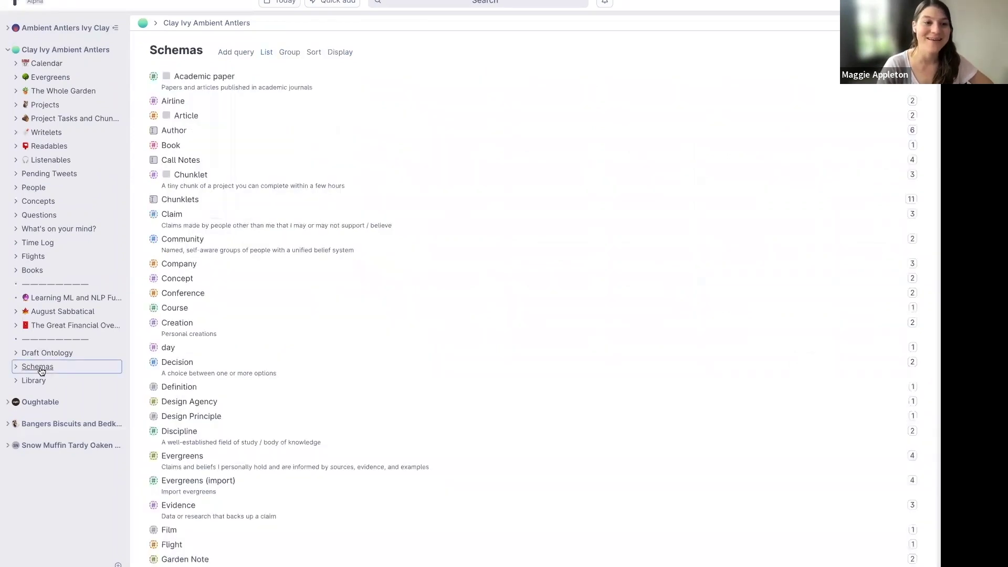
scroll(107, 359, down, 3)
scroll(107, 360, down, 3)
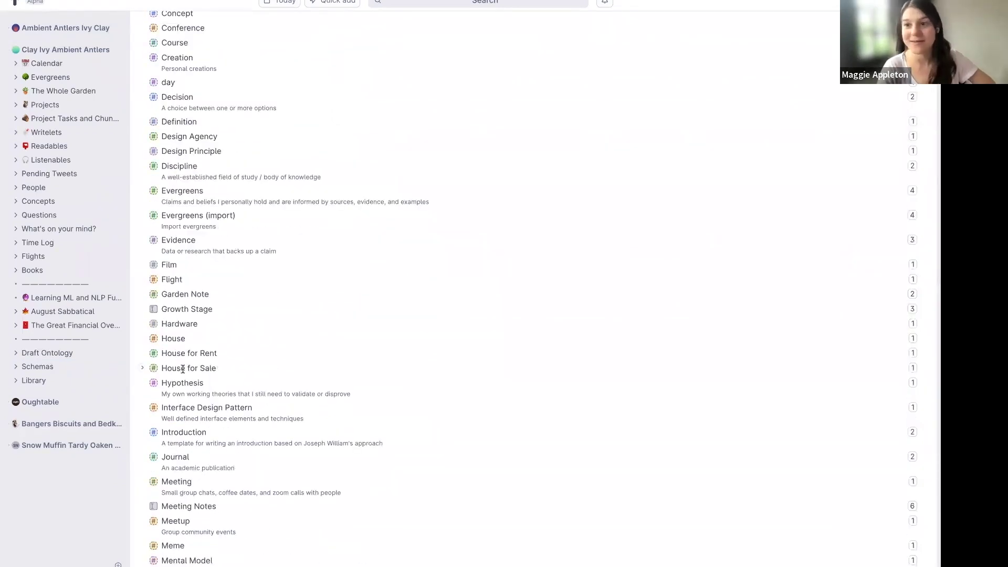
scroll(183, 369, down, 5)
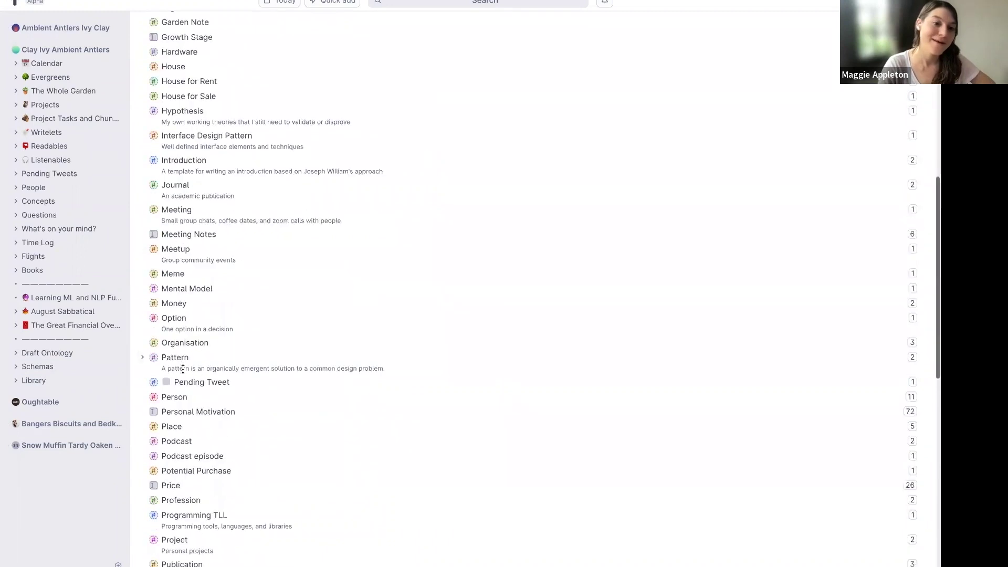
scroll(182, 369, down, 3)
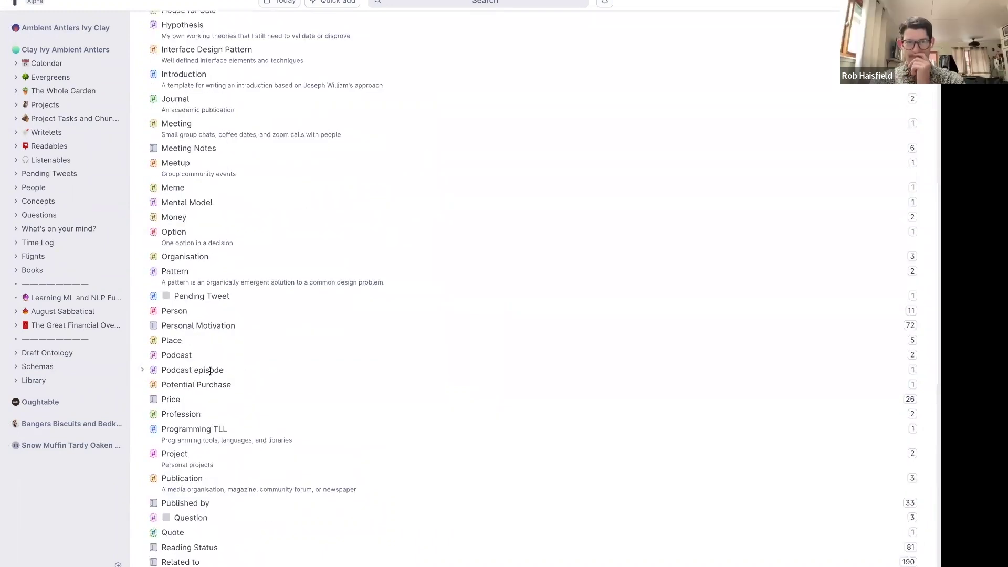
scroll(210, 371, down, 9)
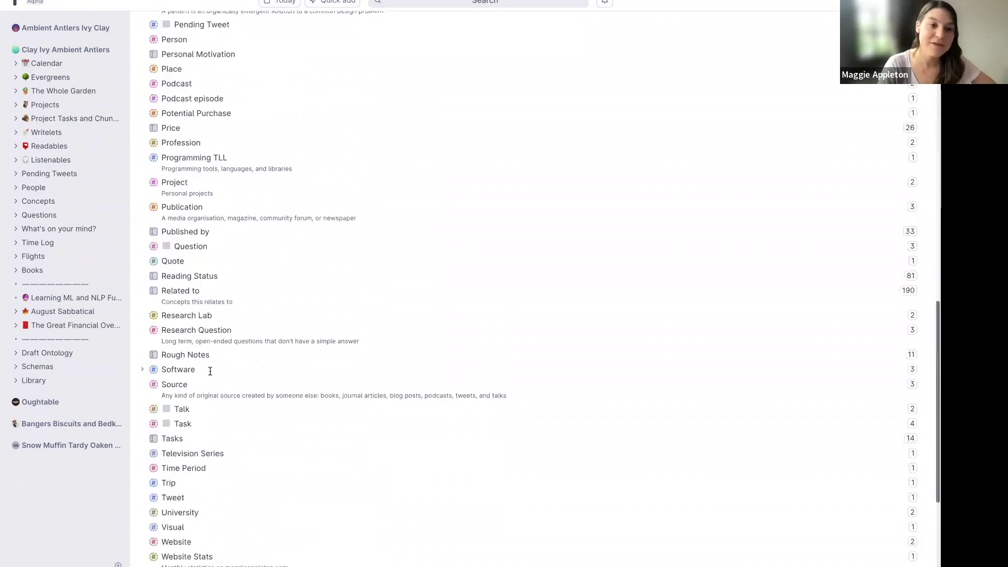
scroll(210, 371, down, 4)
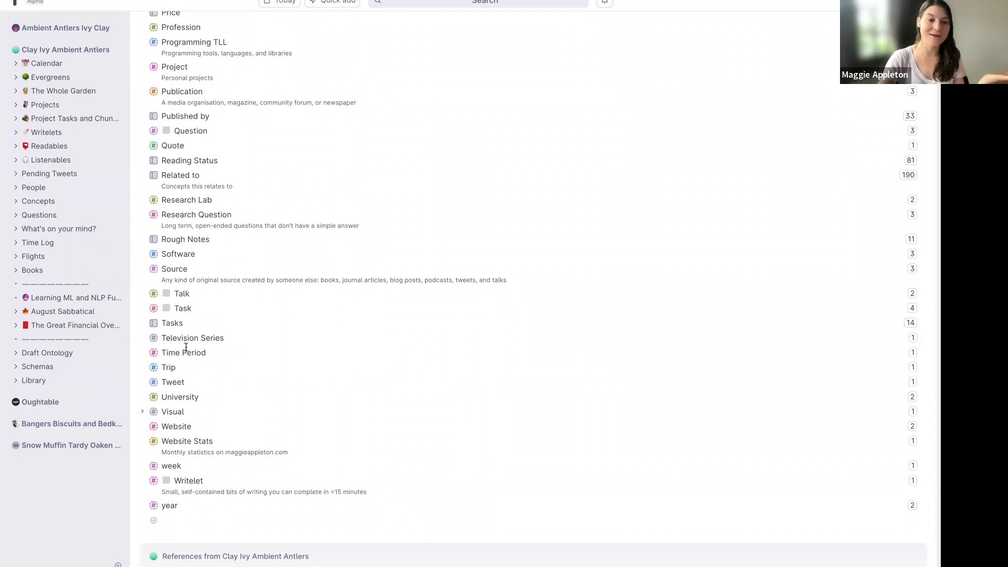
scroll(186, 346, up, 5)
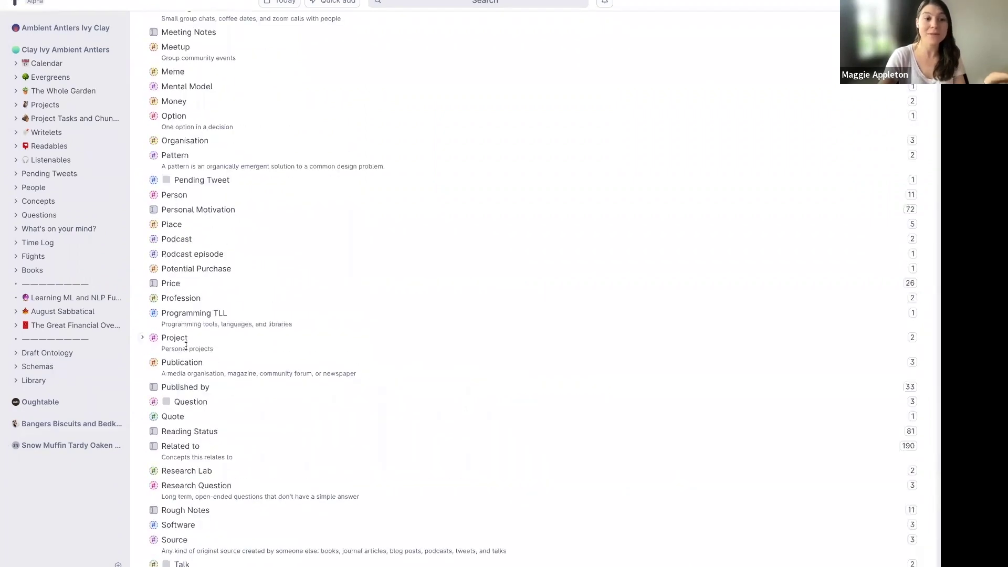
scroll(244, 238, up, 3)
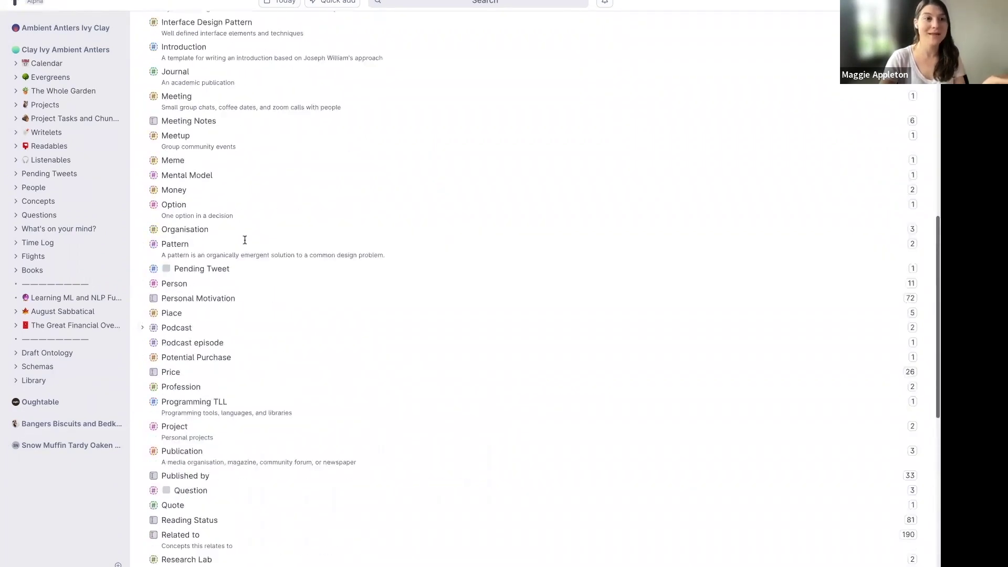
scroll(244, 240, up, 4)
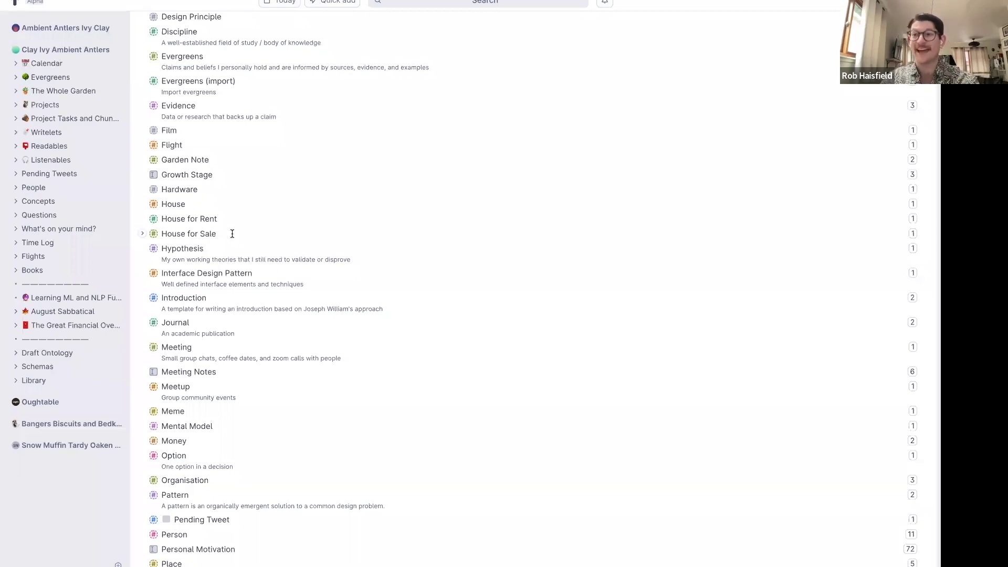
scroll(232, 234, up, 4)
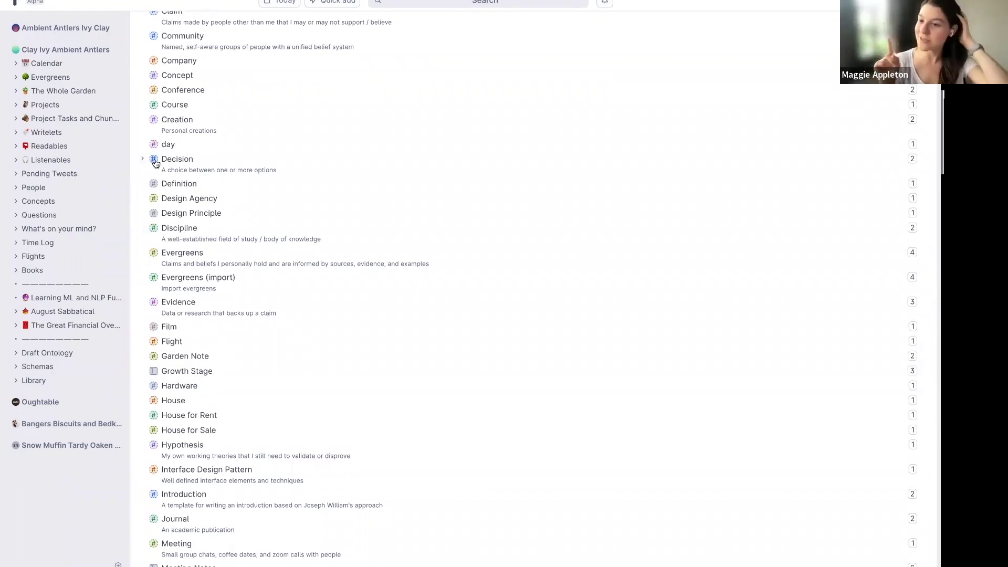
Open the Decision tag's settings and list all nodes that use the tag.
mouse_move(156, 163)
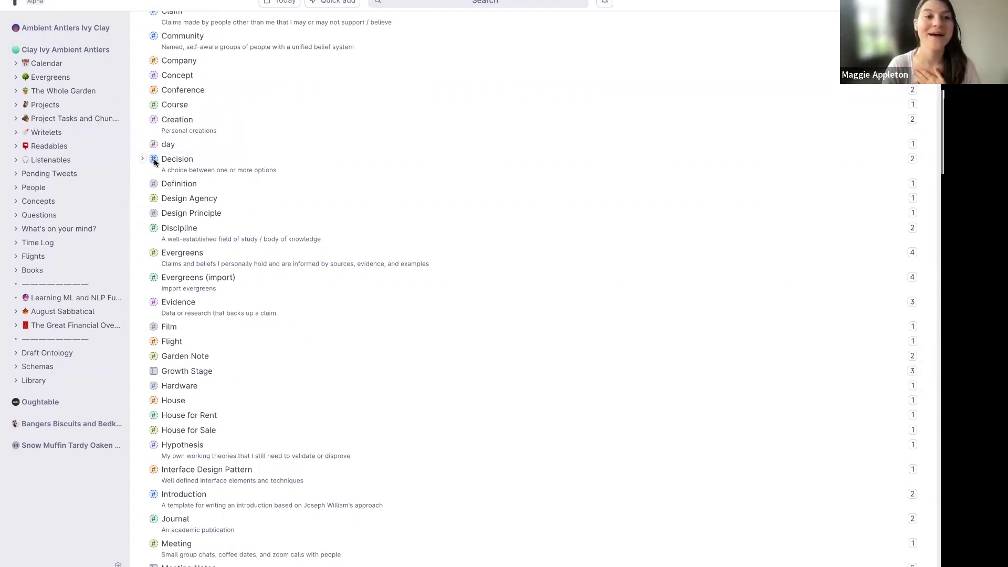
click(154, 160)
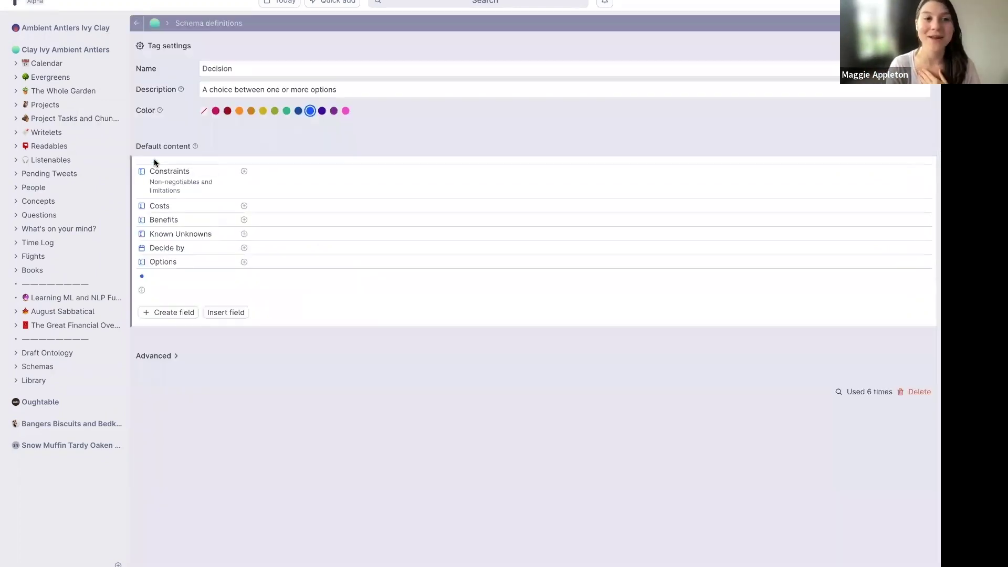
click(850, 393)
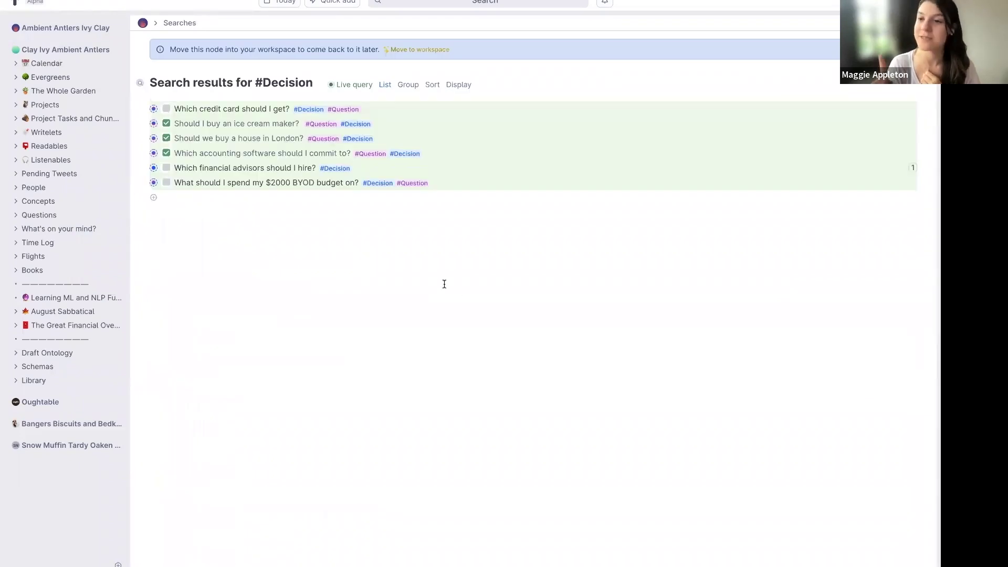
Open "Should I buy an ice cream maker?", expand its three Known Unknowns questions, and return to the #Decision results.
click(154, 124)
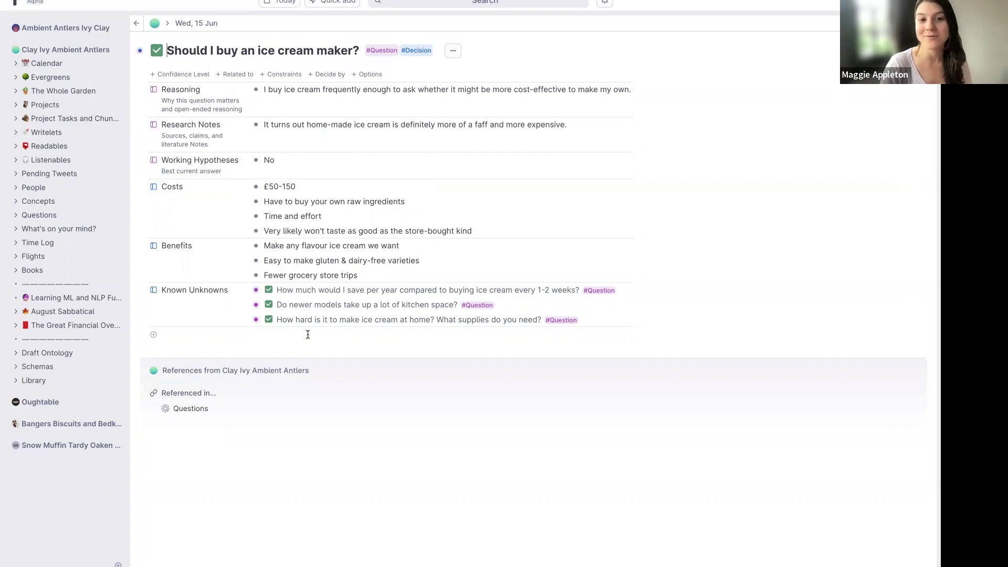
click(244, 319)
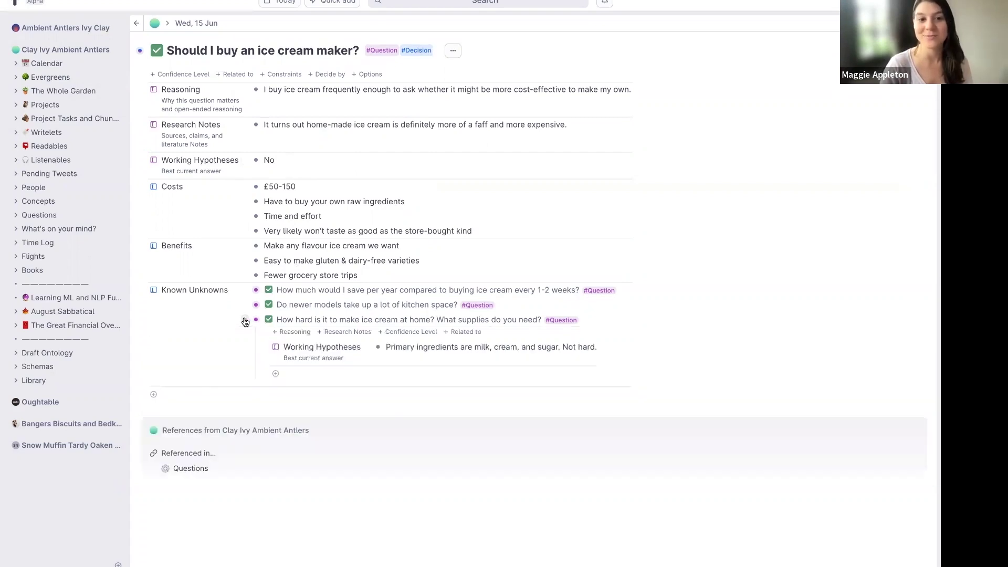
click(245, 304)
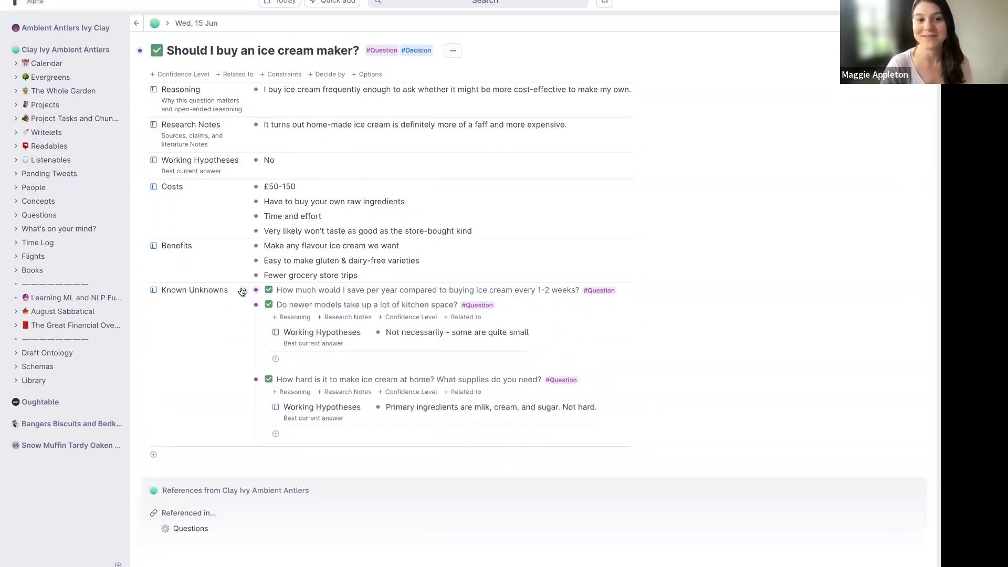
click(245, 289)
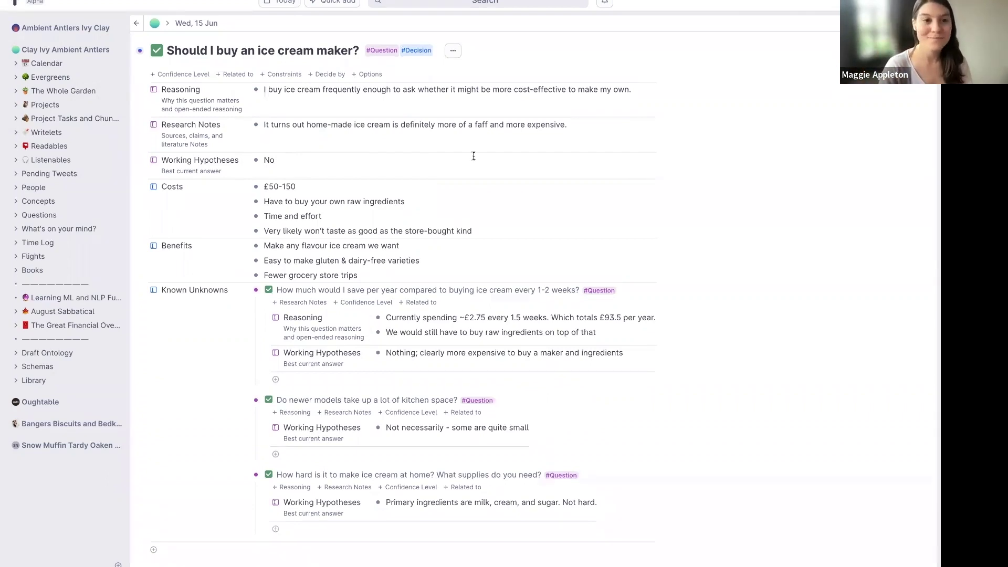
key(super+bracketleft)
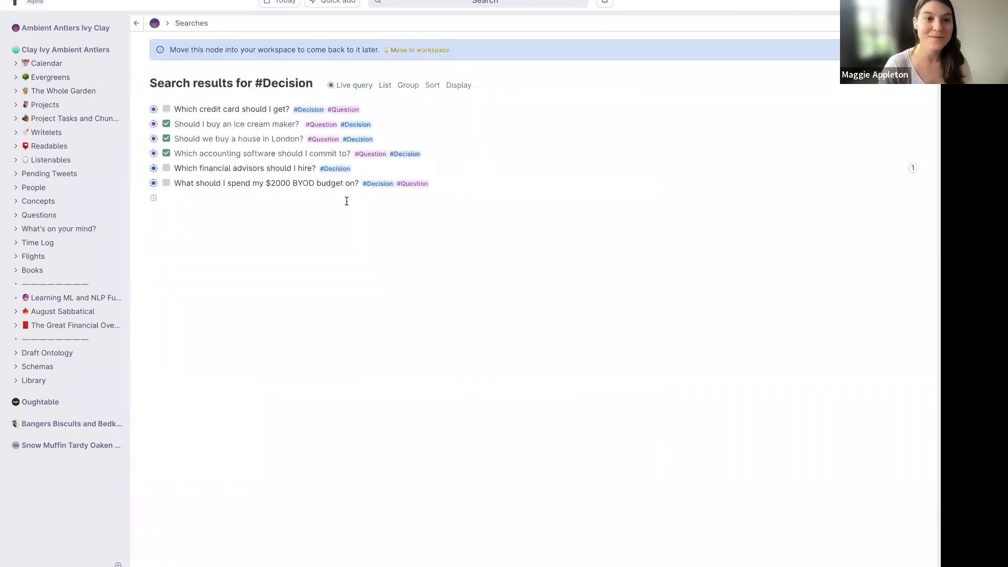
Open "Should we buy a house in London?" and expand its four checked-off Known Unknowns questions to review their notes.
click(153, 140)
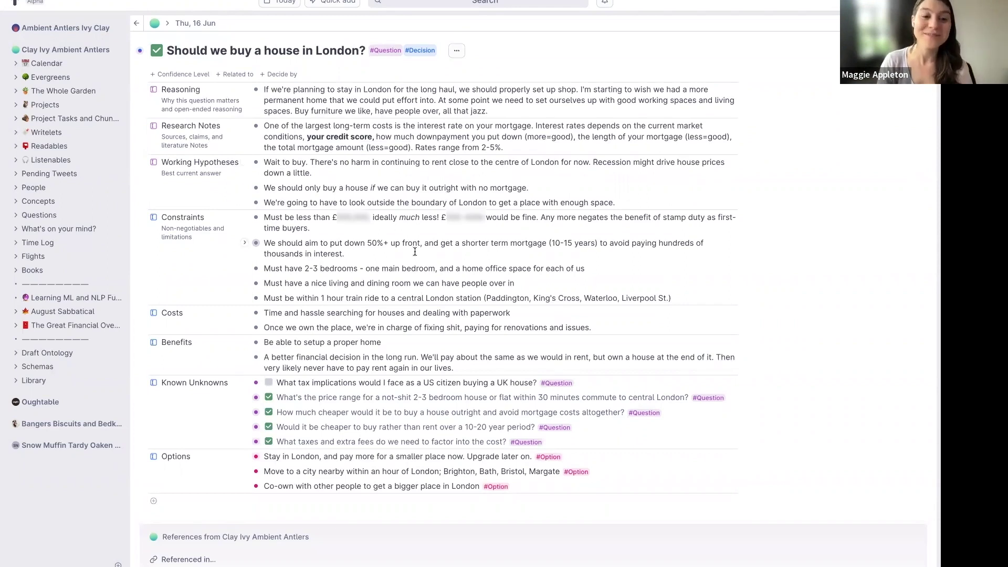
click(244, 397)
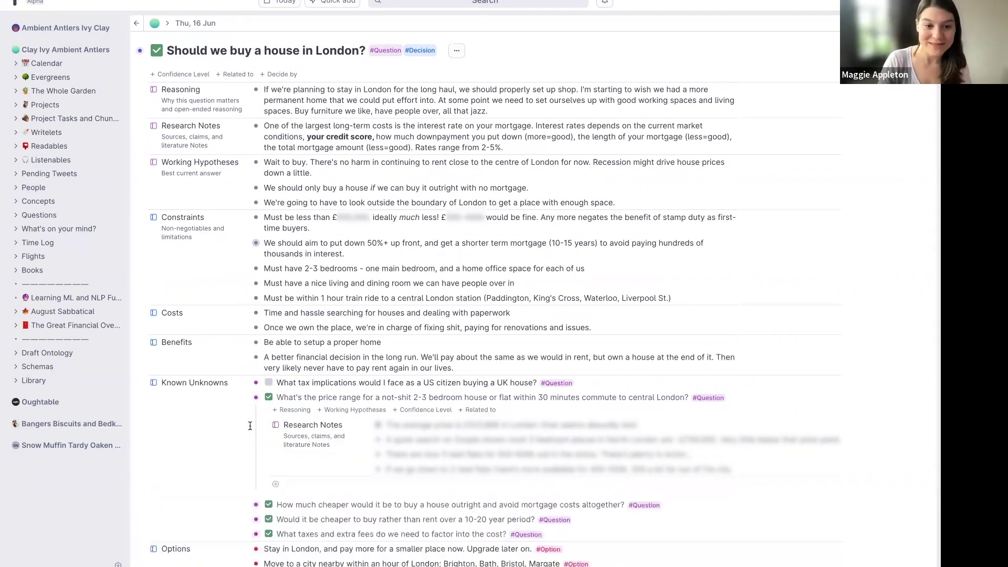
scroll(250, 430, down, 2)
click(245, 416)
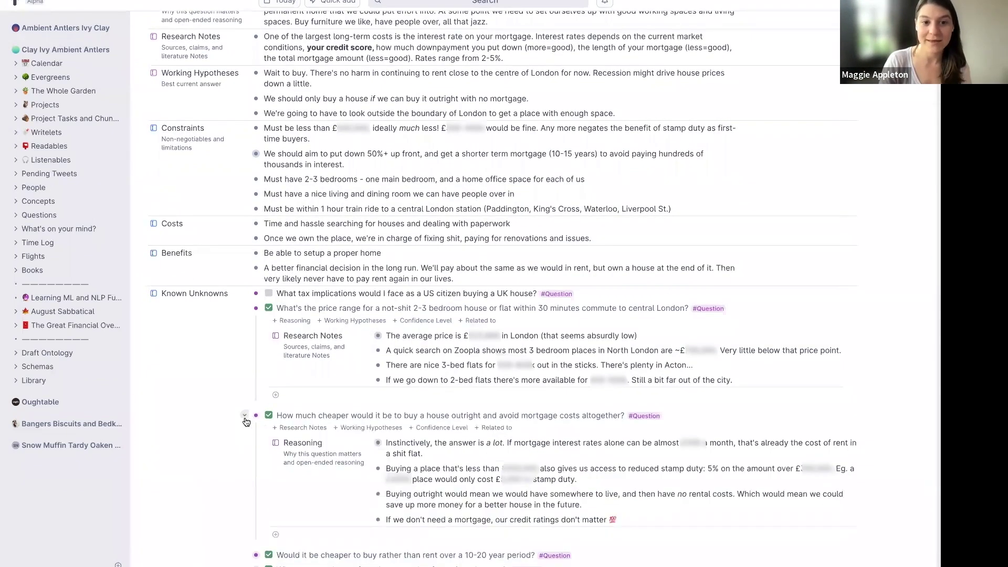
scroll(245, 431, down, 2)
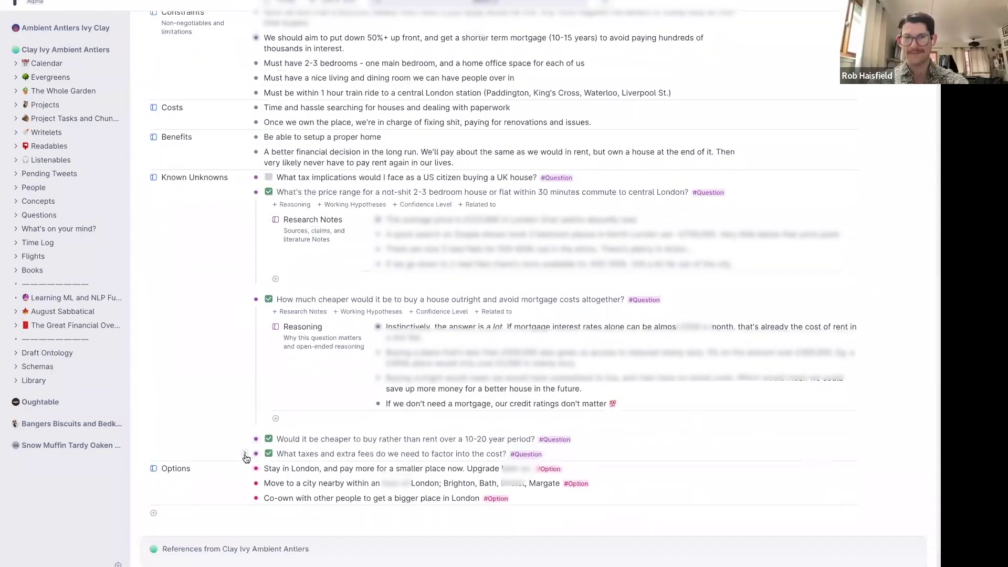
click(244, 453)
scroll(245, 420, down, 1)
click(244, 379)
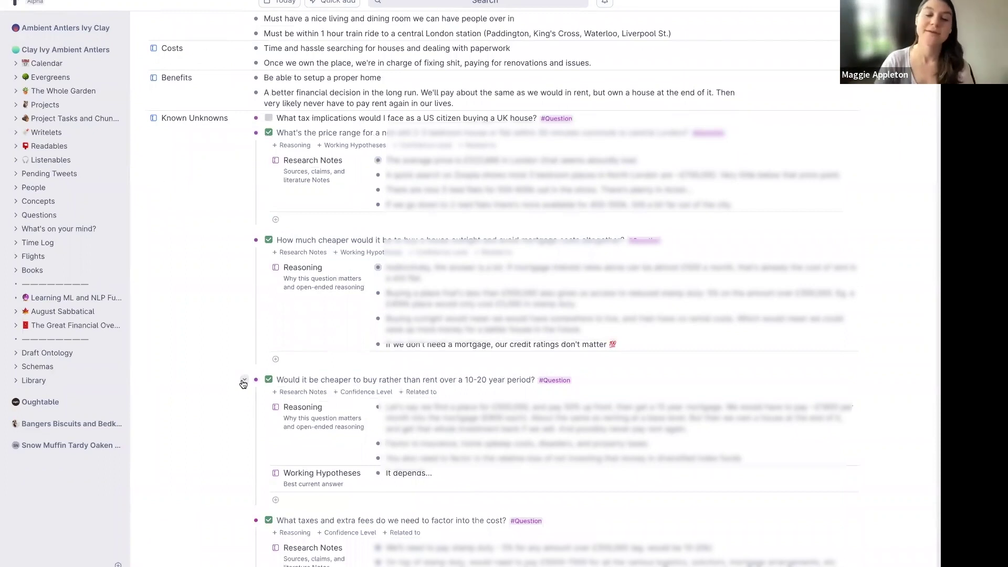
scroll(243, 382, down, 4)
scroll(242, 379, up, 8)
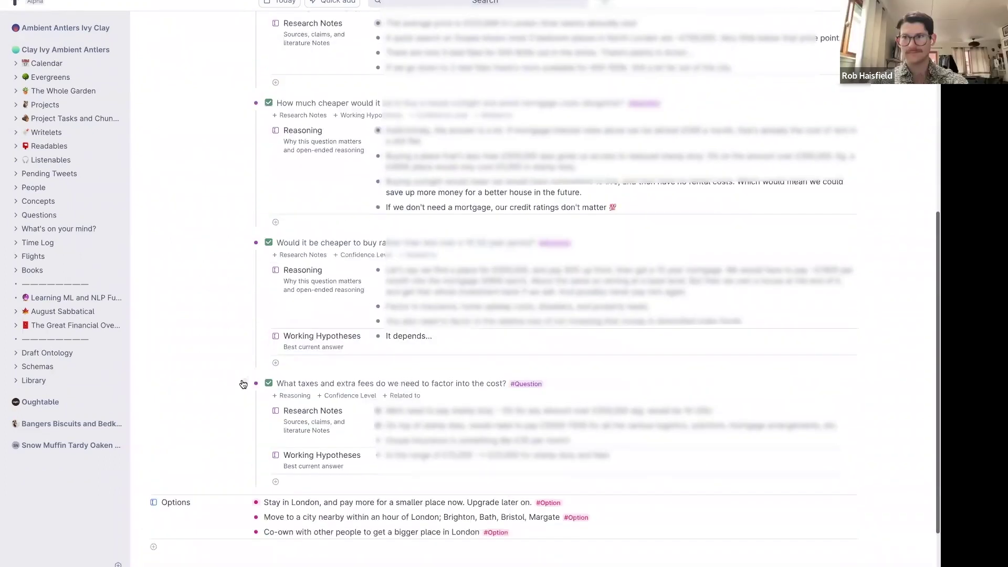
scroll(241, 383, up, 2)
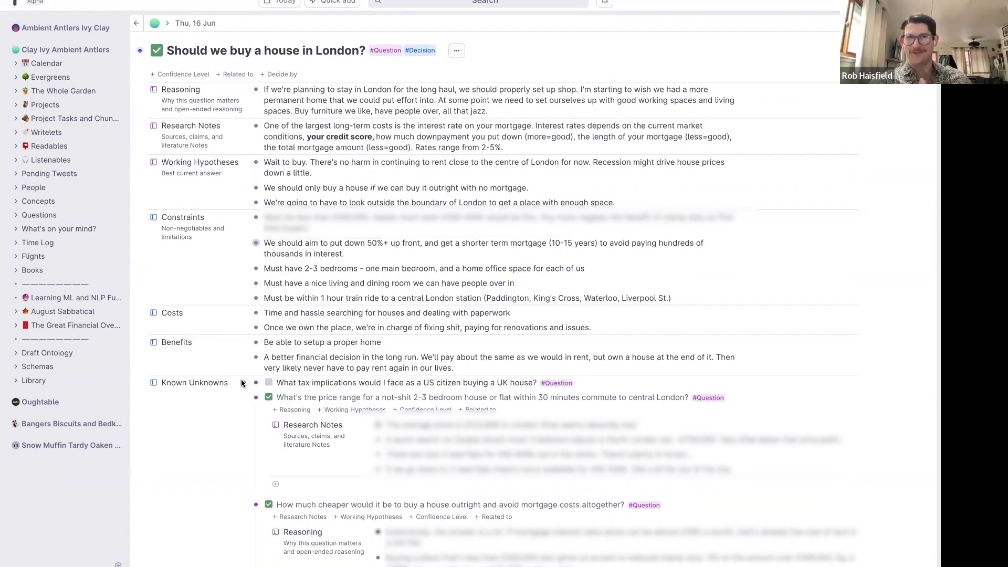
List the nodes tagged #Decision, and look through the full Questions live query.
click(419, 51)
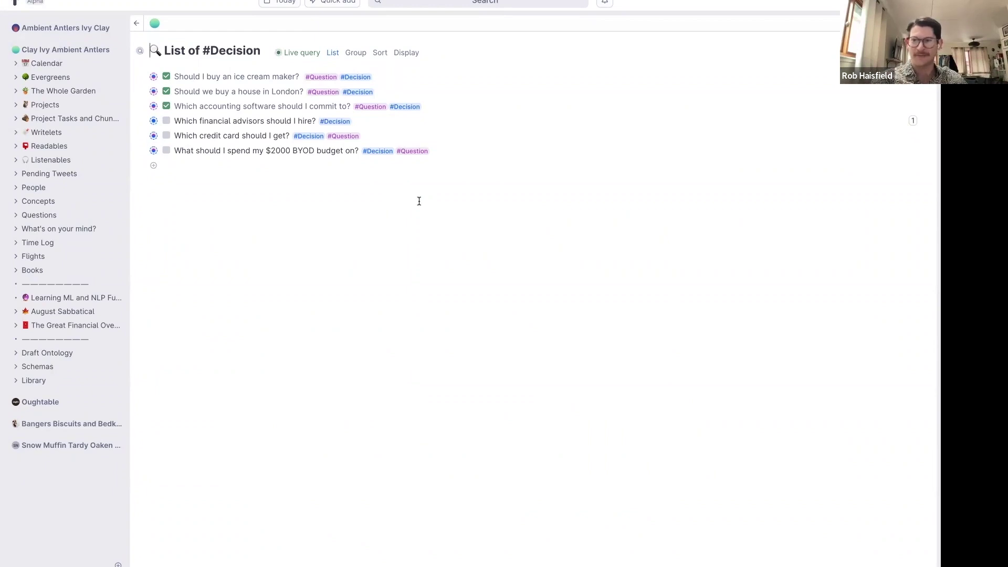
click(418, 154)
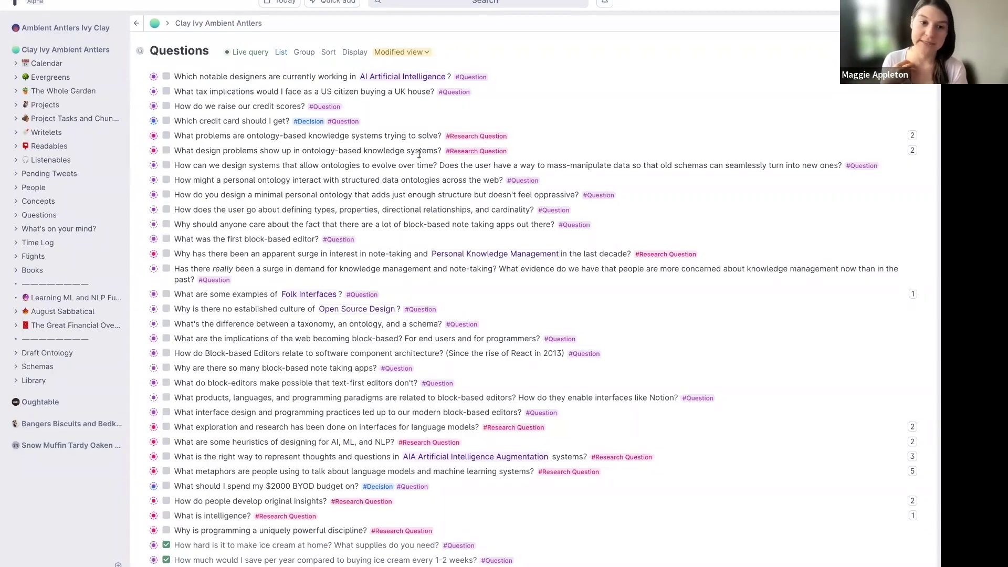
scroll(419, 154, down, 5)
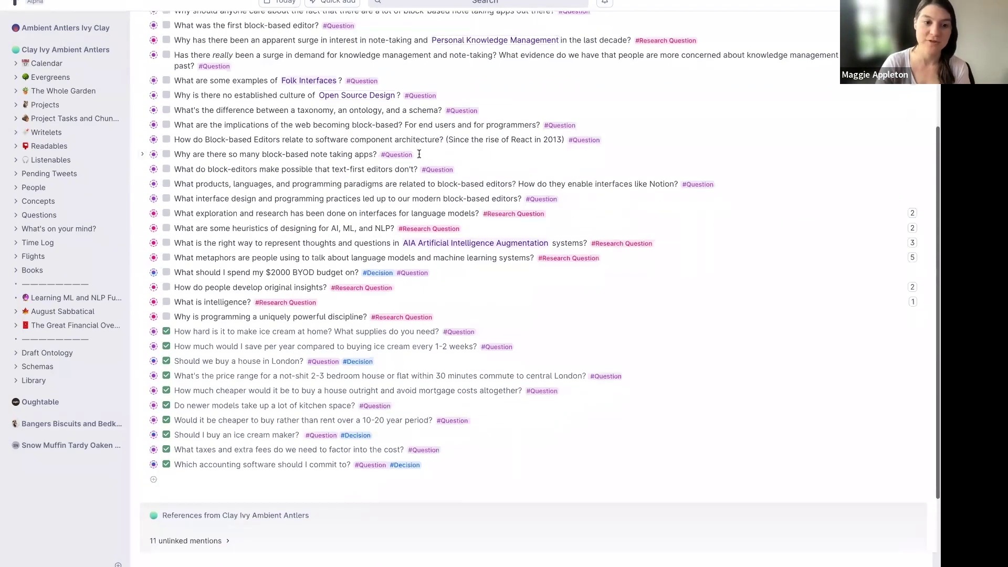
scroll(418, 154, up, 5)
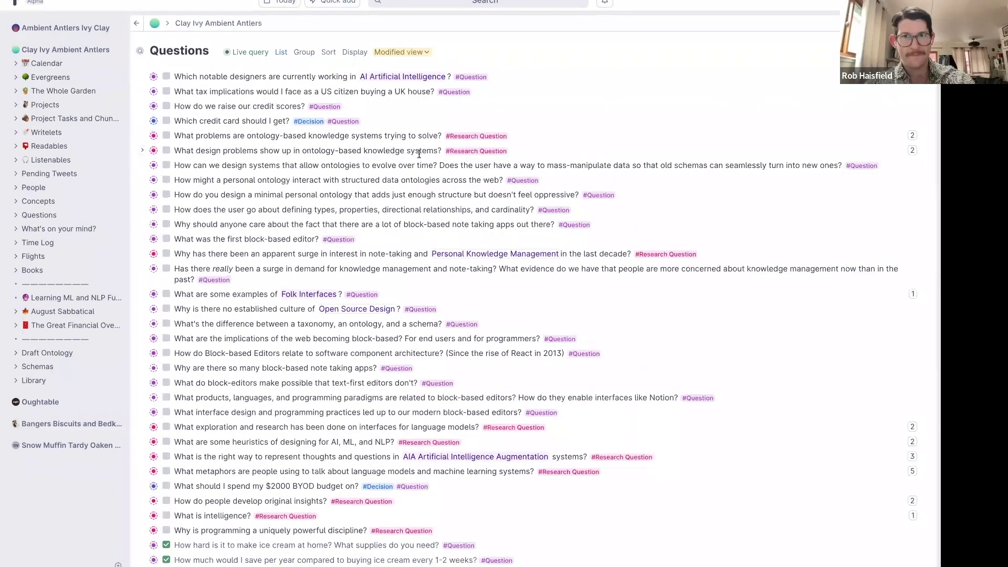
Expand "What was the first block-based editor?" to view its fields, collapse it, and look over the rest of the Questions list.
click(142, 239)
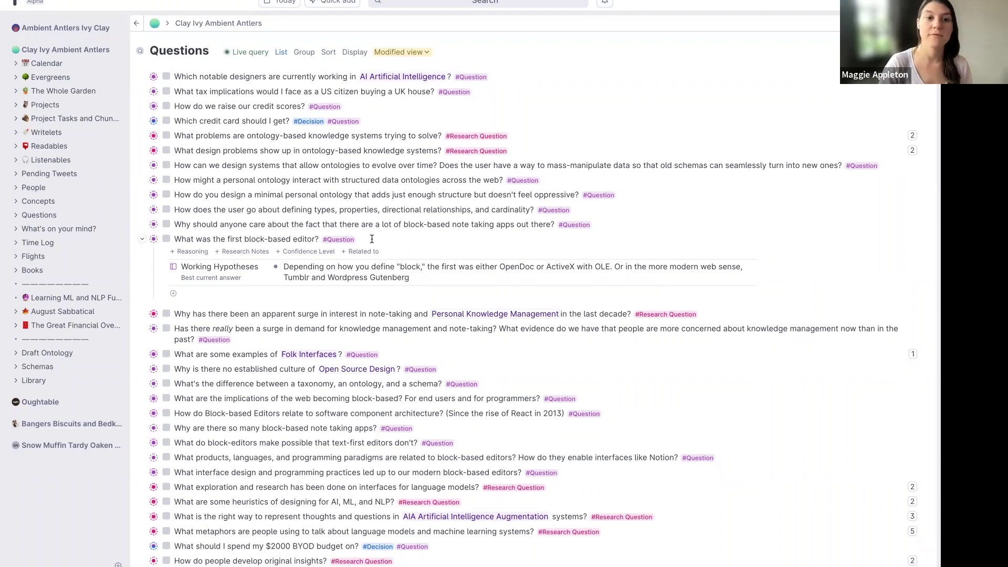
click(142, 241)
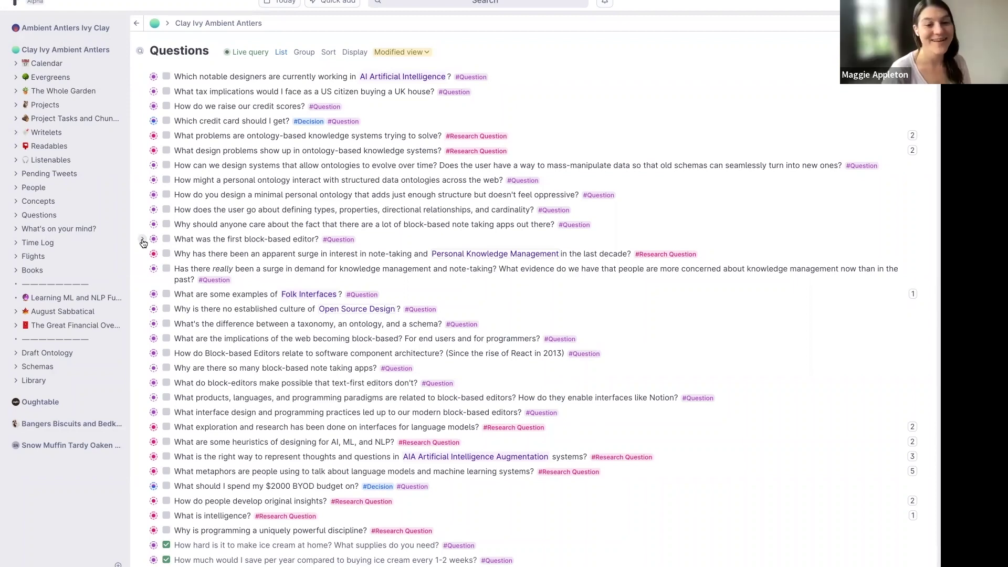
scroll(142, 242, down, 4)
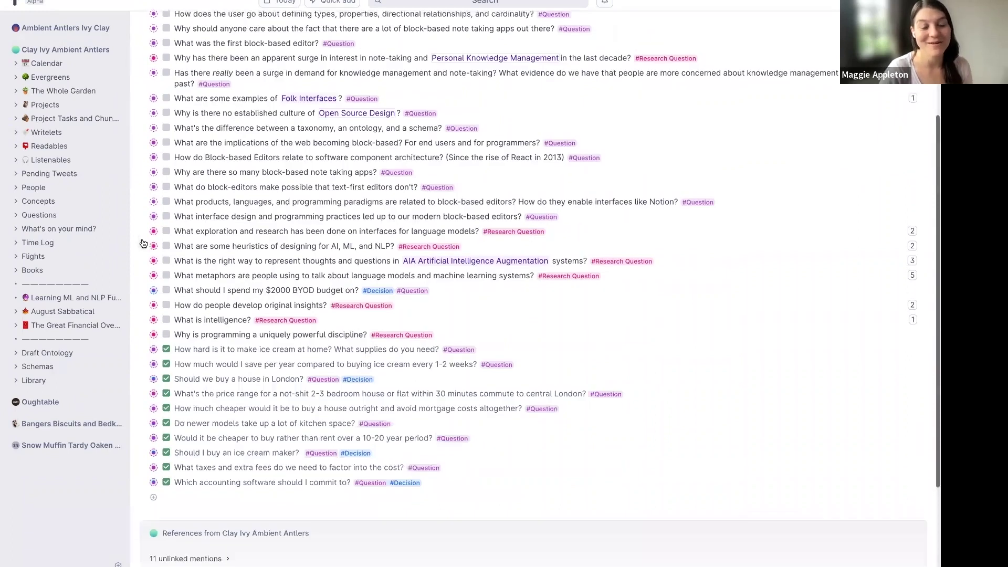
scroll(143, 242, up, 4)
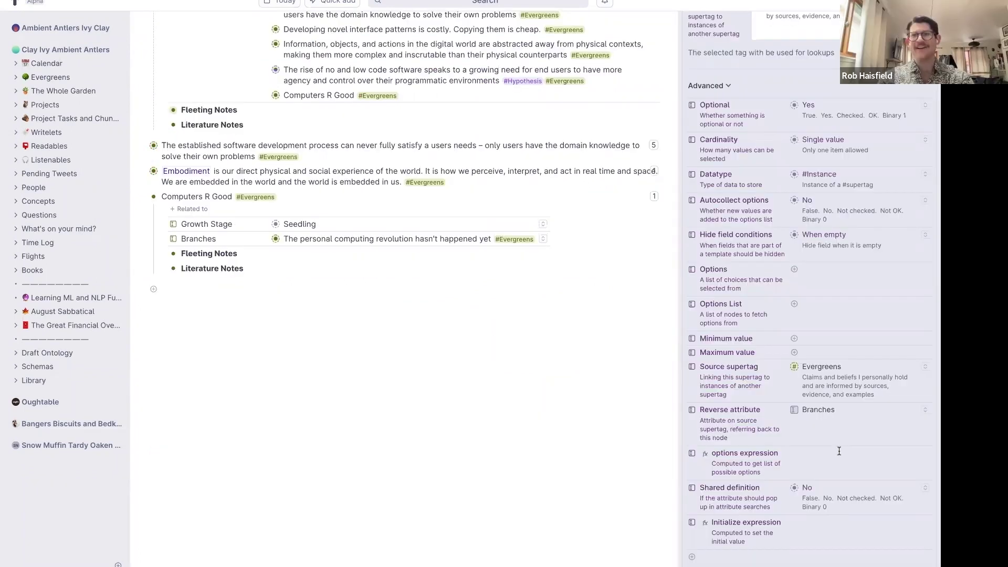
Leave the field's Advanced settings and check the Clay Ivy Ambient Antlers workspace options for a JSON download.
click(717, 89)
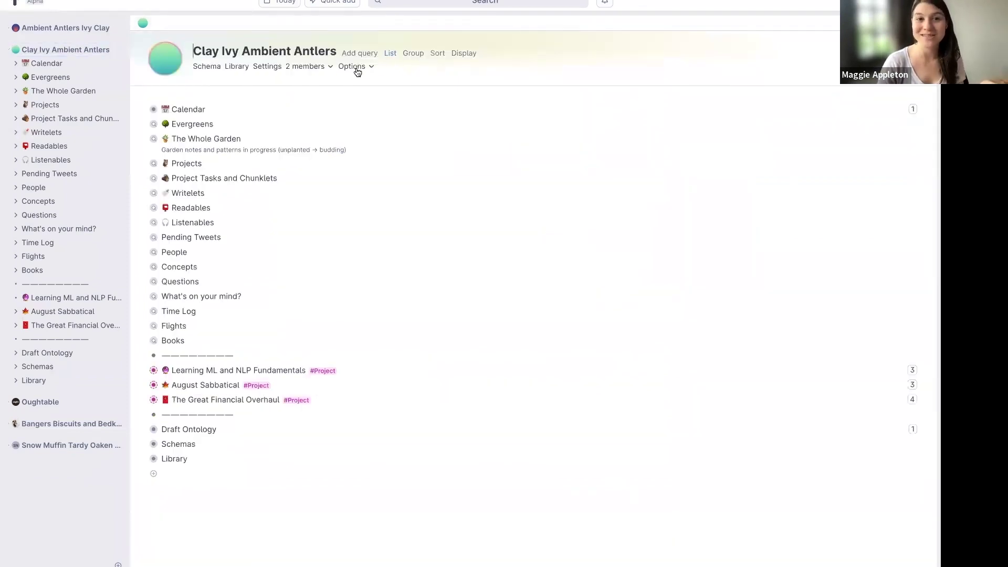
click(356, 66)
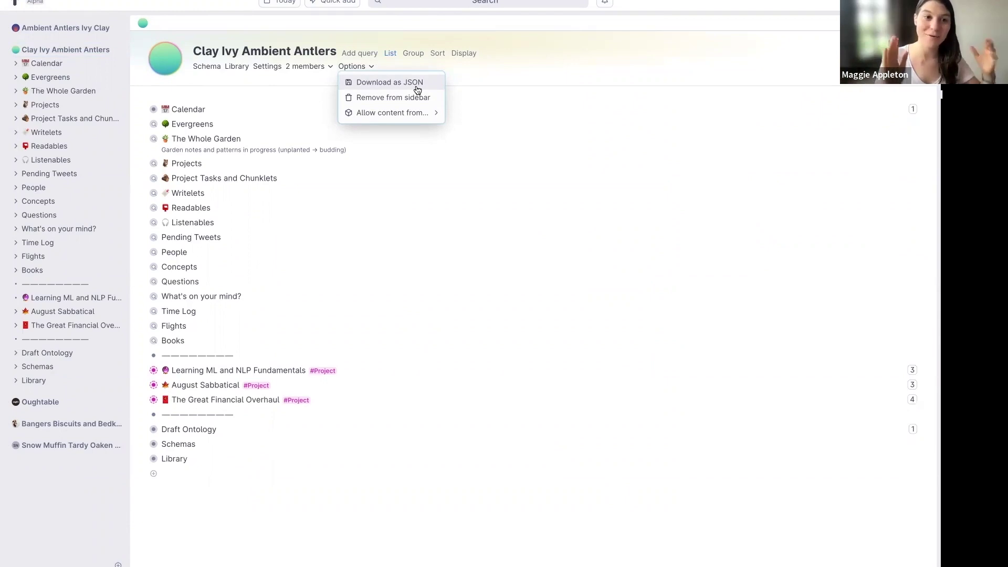
click(496, 74)
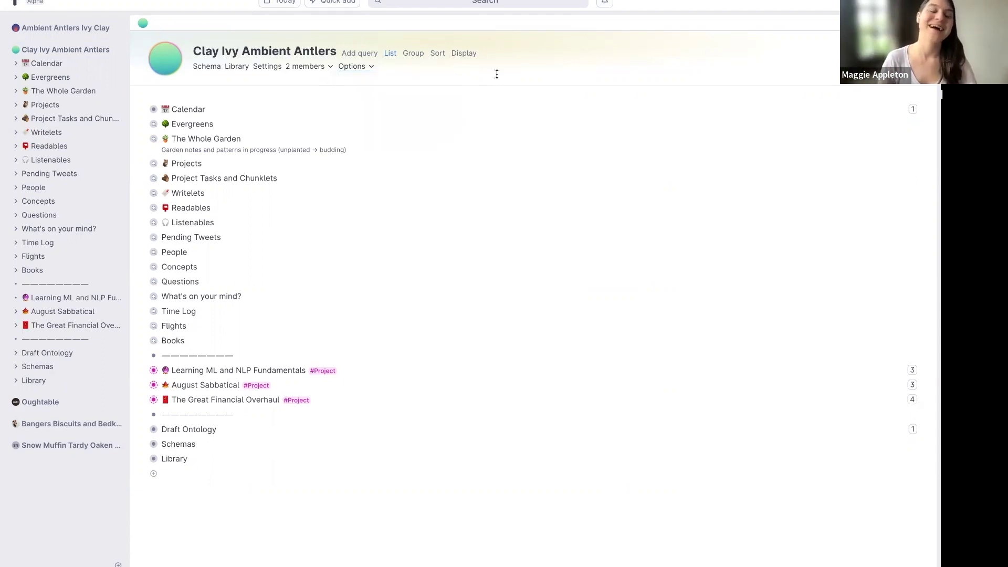
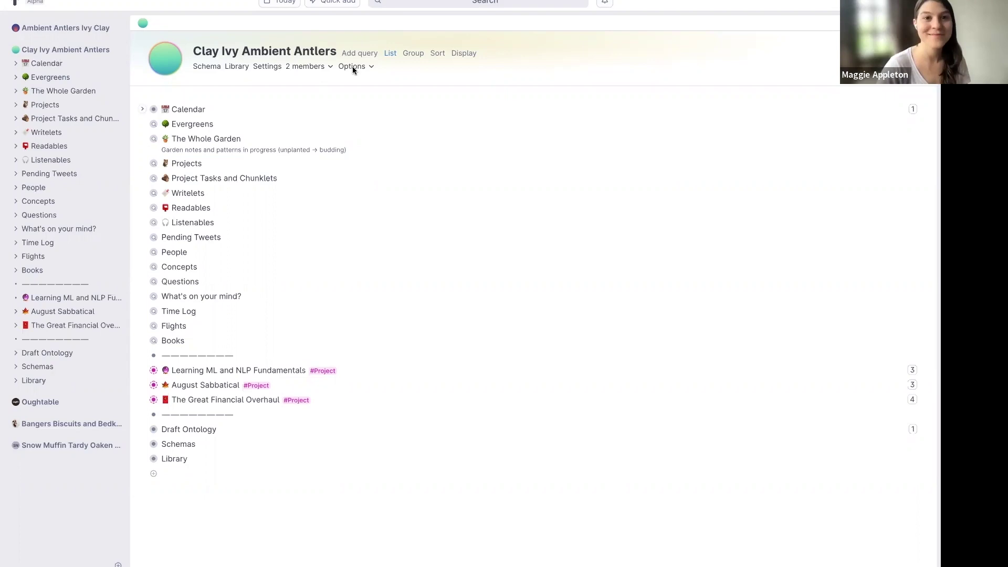
Search for "meme" to find the Meme tag and list all nodes that use it.
click(399, 5)
text(meme)
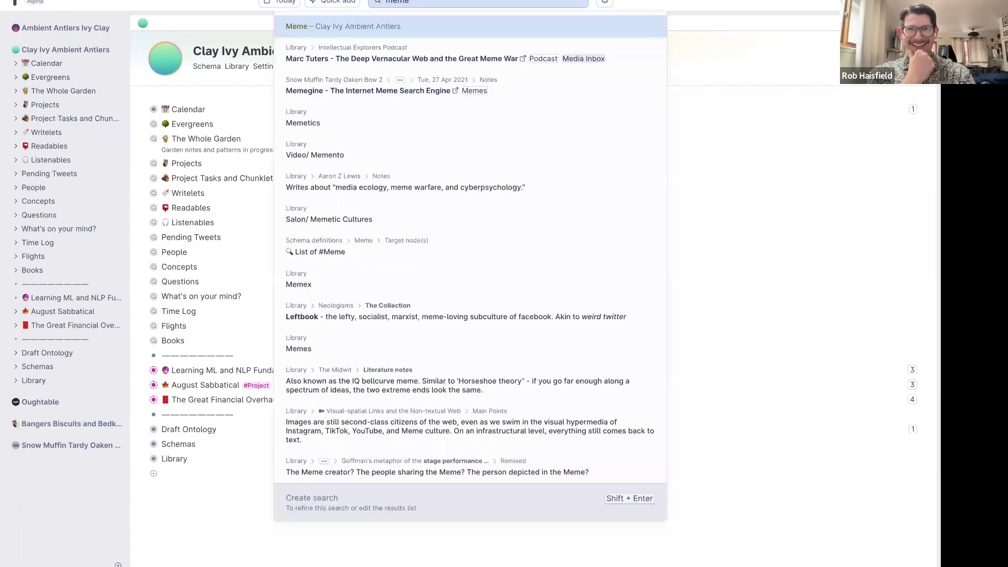
key(Return)
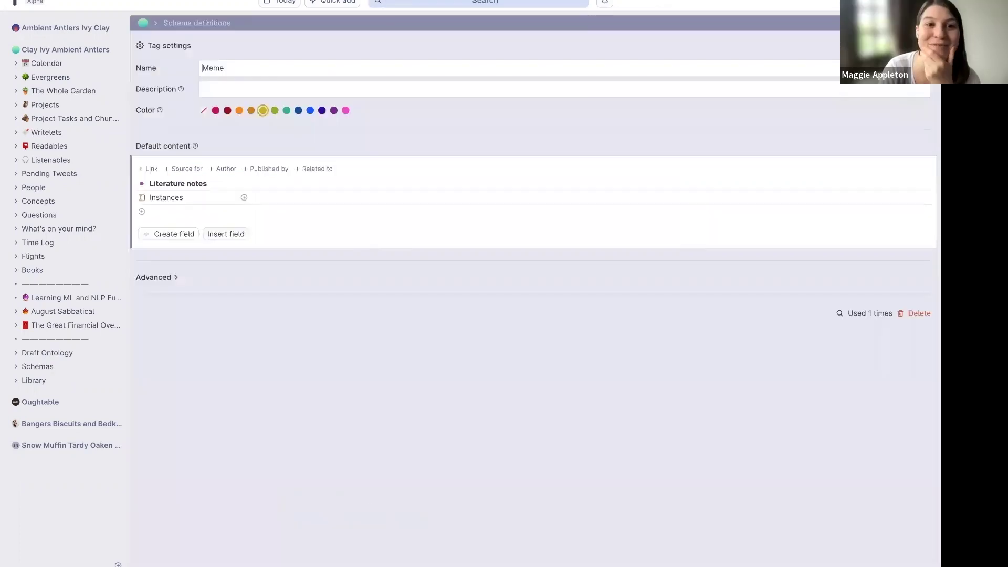
click(866, 314)
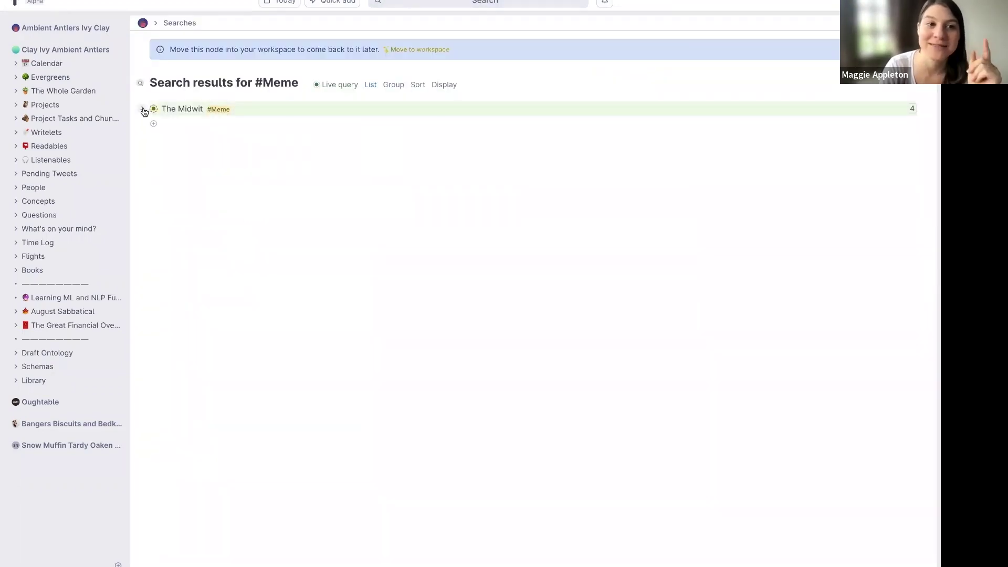
Expand The Midwit, view its "Design twitter midwit" tweet instance, and expand its Literature notes.
click(143, 110)
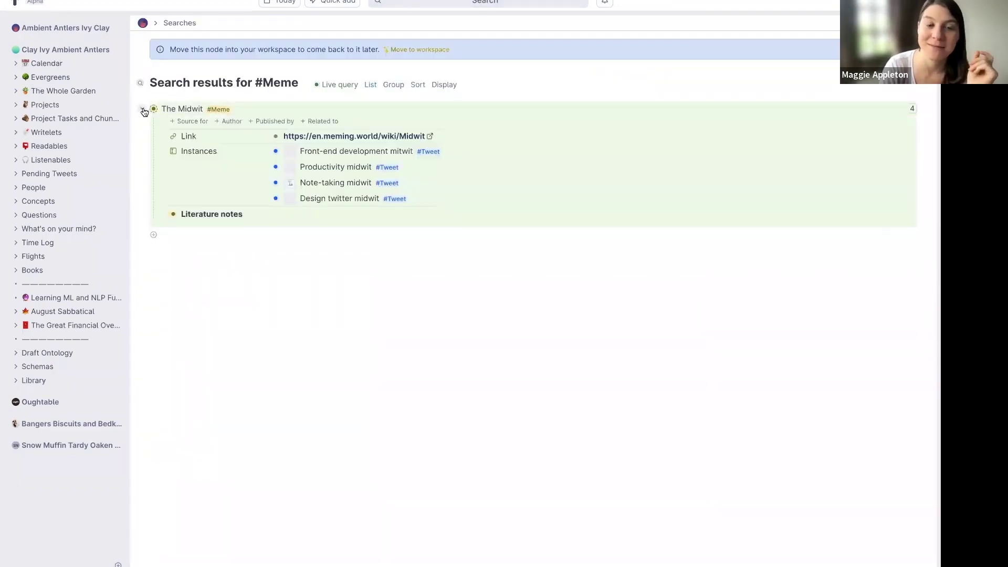
click(265, 199)
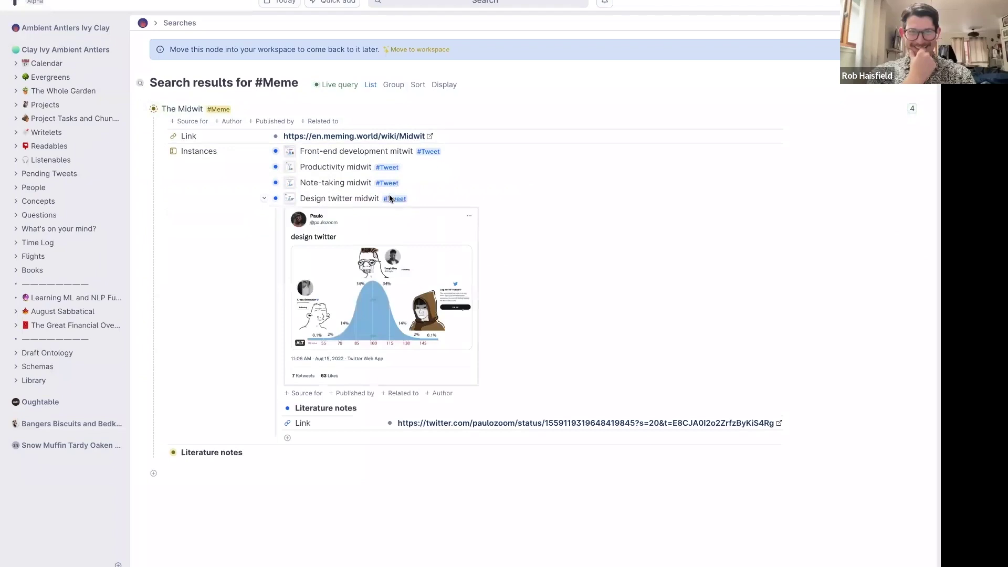
click(264, 199)
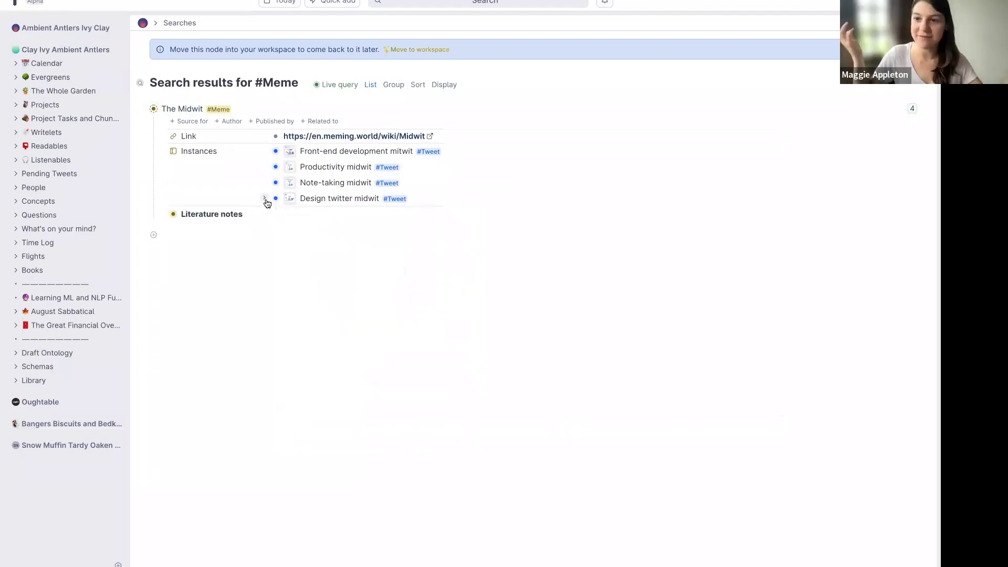
click(163, 214)
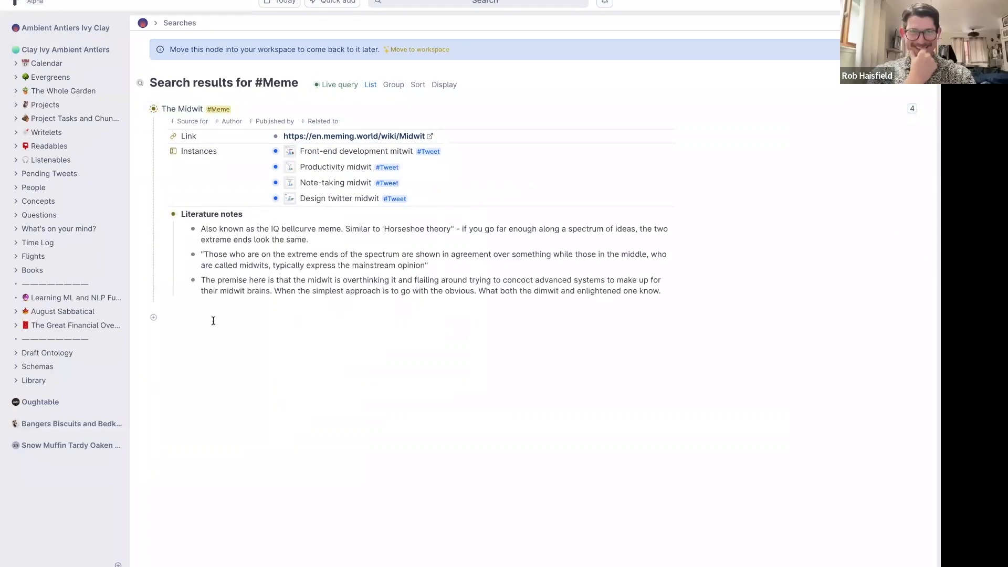